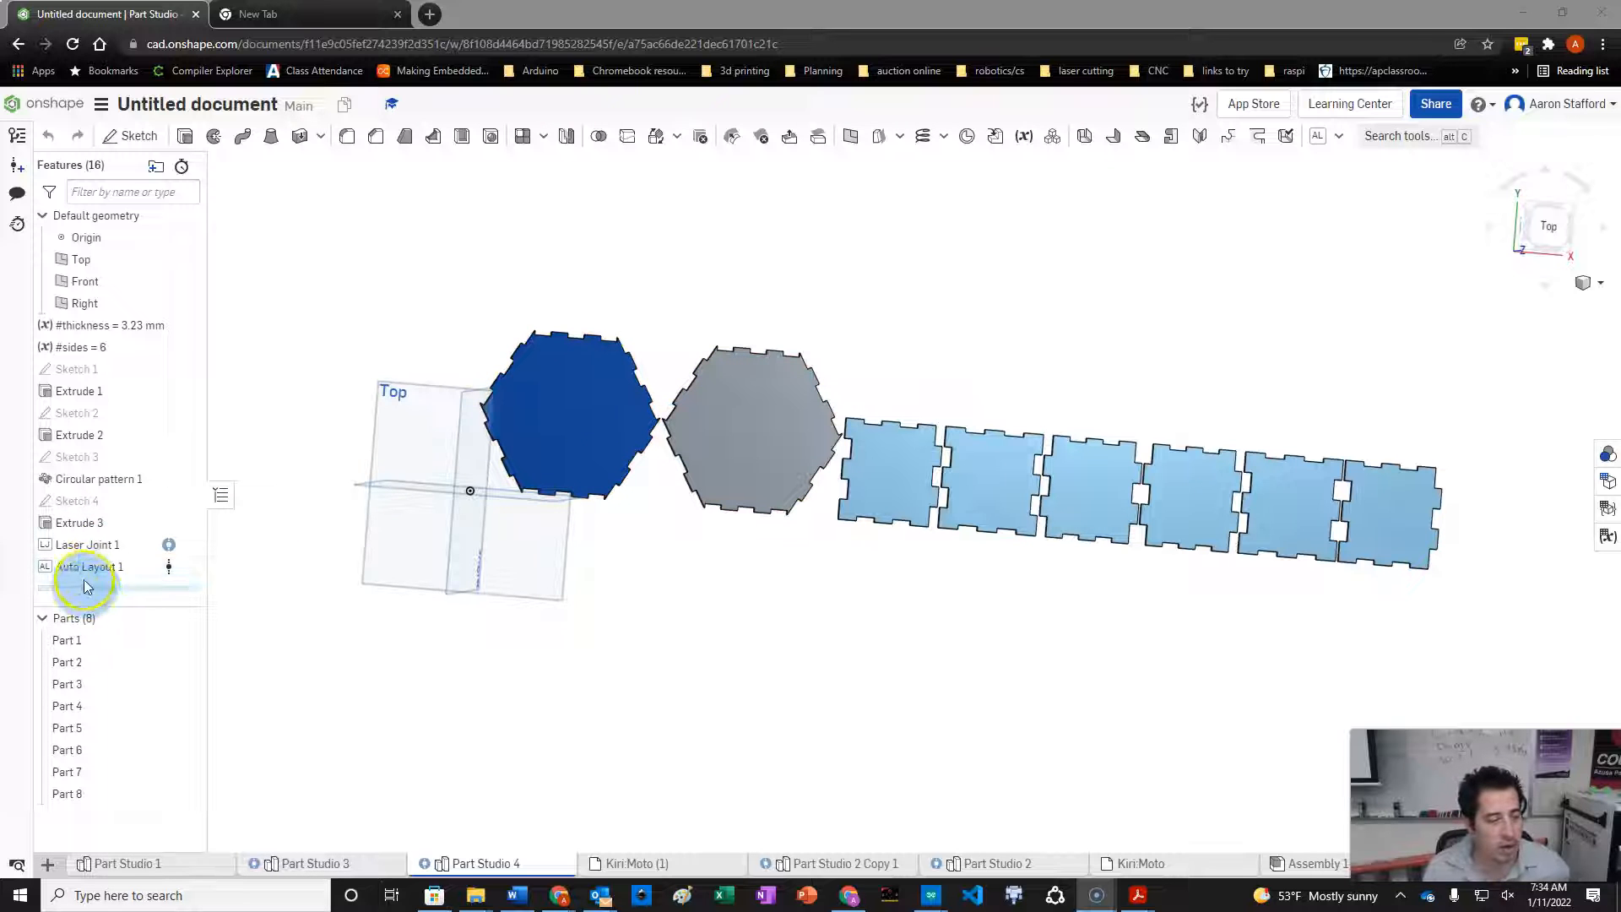
# - Roll the feature history back to just before Auto Layout 1 so the model is the assembled hexagonal box
pyautogui.moveTo(106, 591)
pyautogui.mouseDown()
pyautogui.moveTo(109, 543)
pyautogui.moveTo(107, 559)
pyautogui.mouseUp()
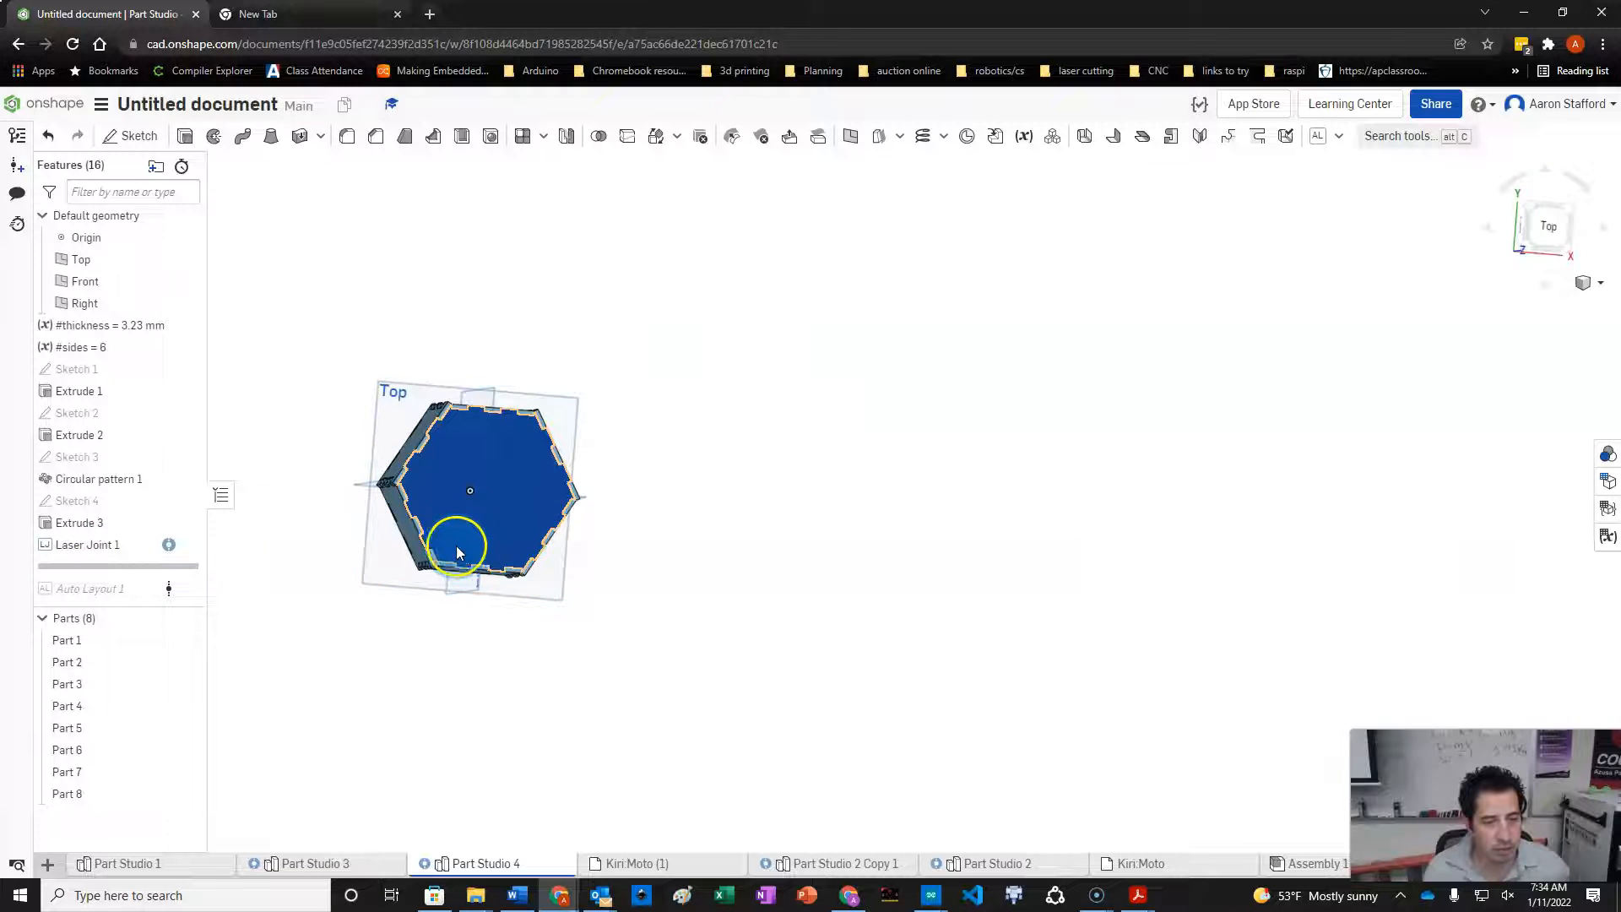
pyautogui.moveTo(836, 426); pyautogui.dragTo(793, 423, button='right')
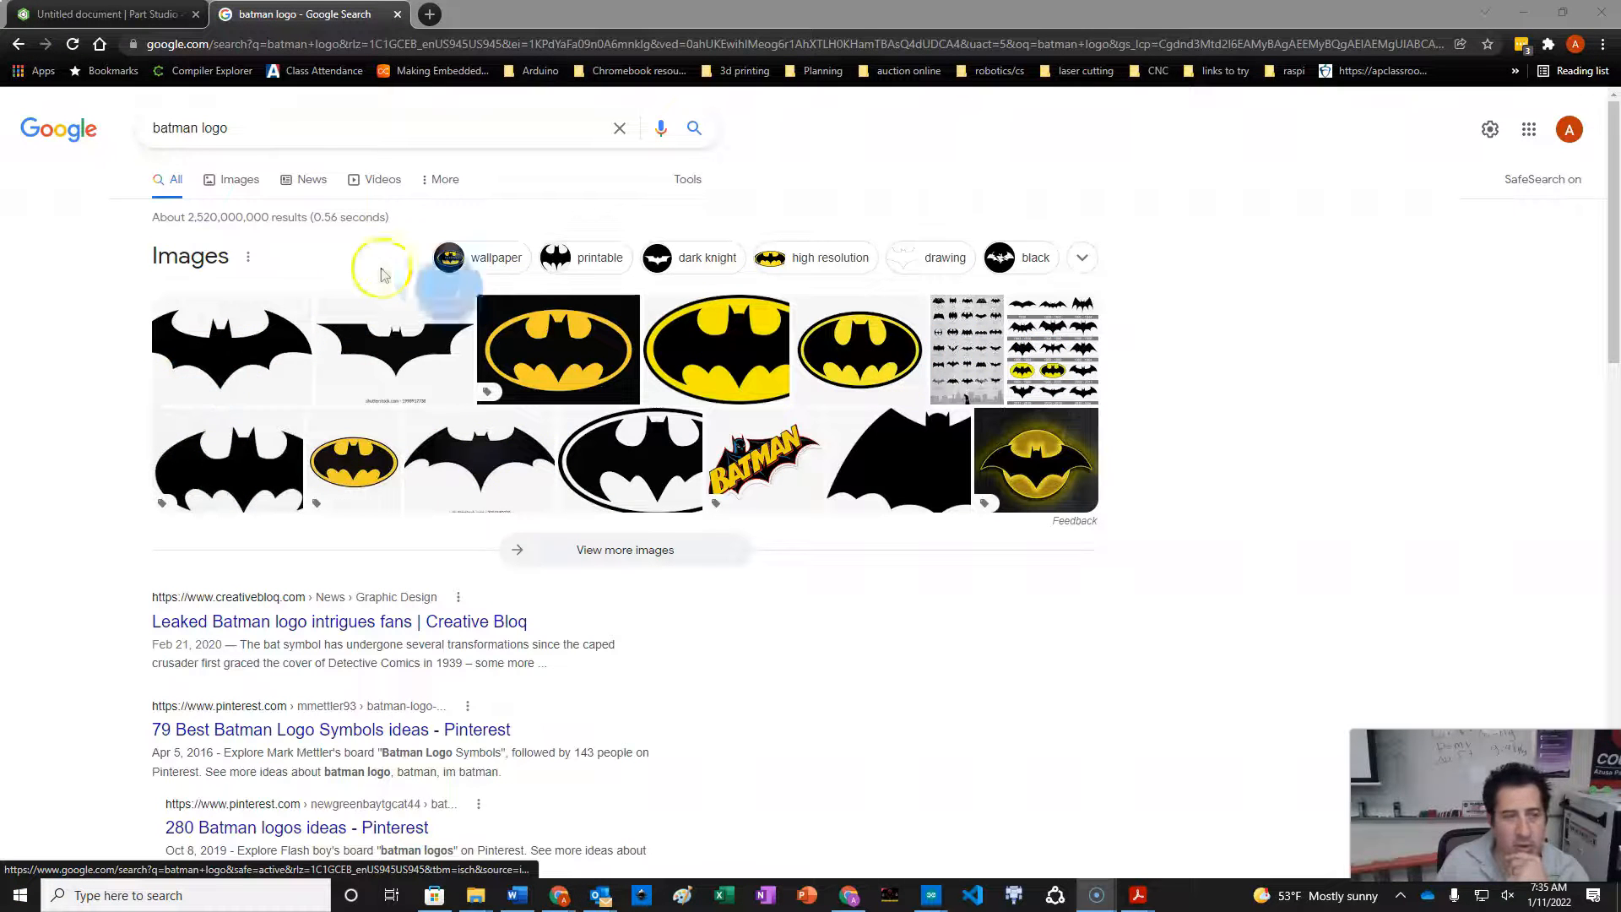
# - From the batman logo image results, save the black bat symbol from 1000logos.net to Downloads as download.png, replacing the existing file
pyautogui.click(228, 179)
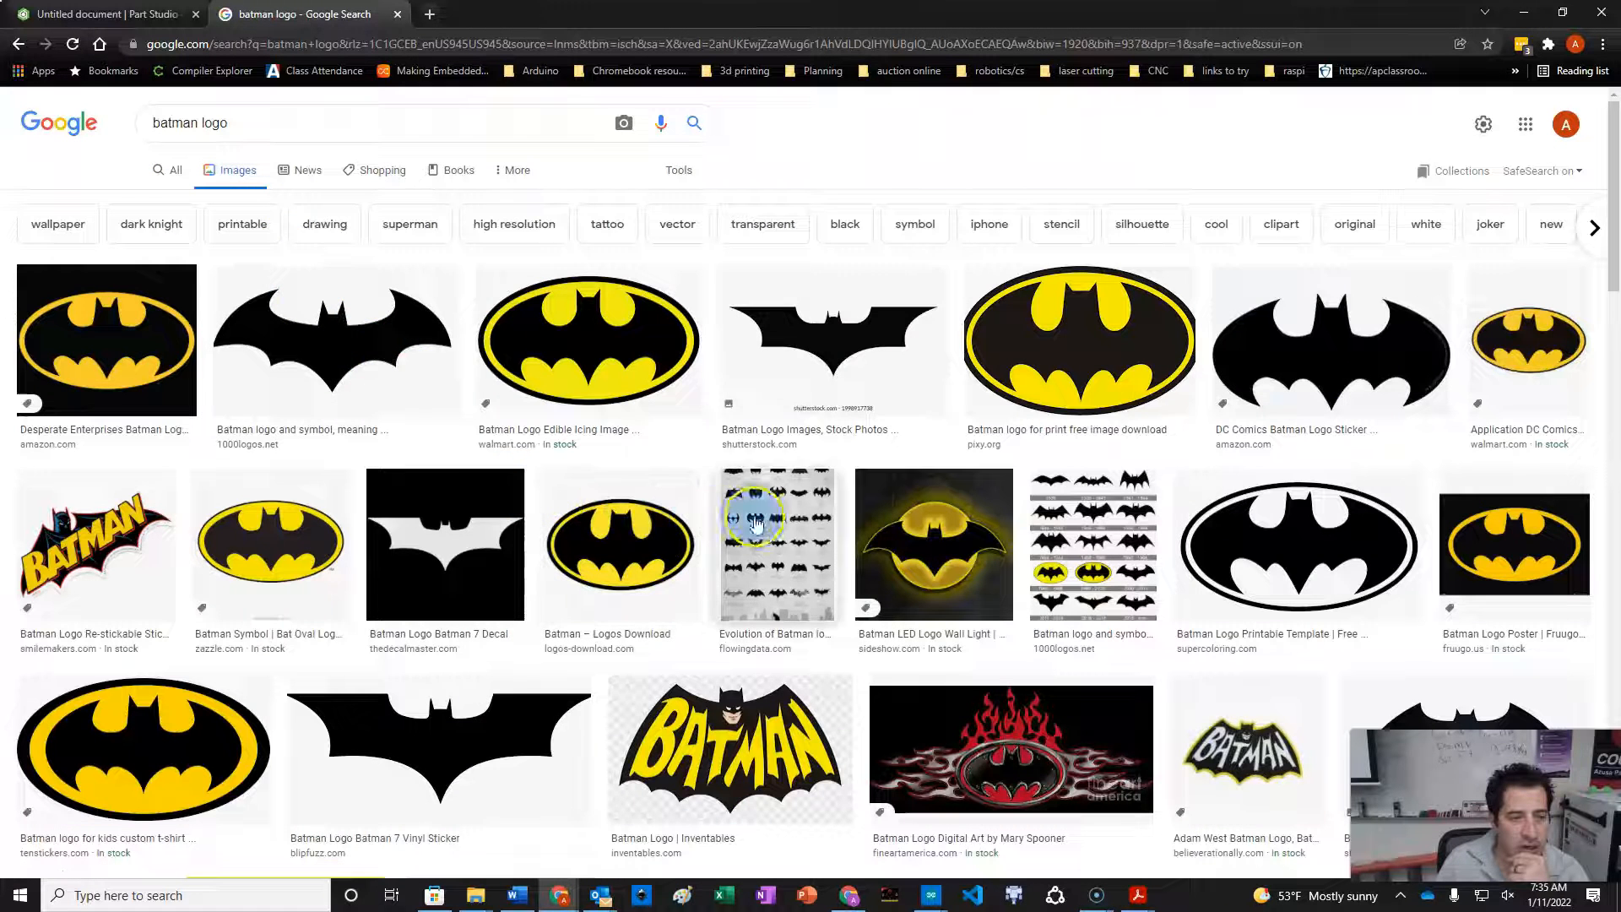
pyautogui.rightClick(351, 355)
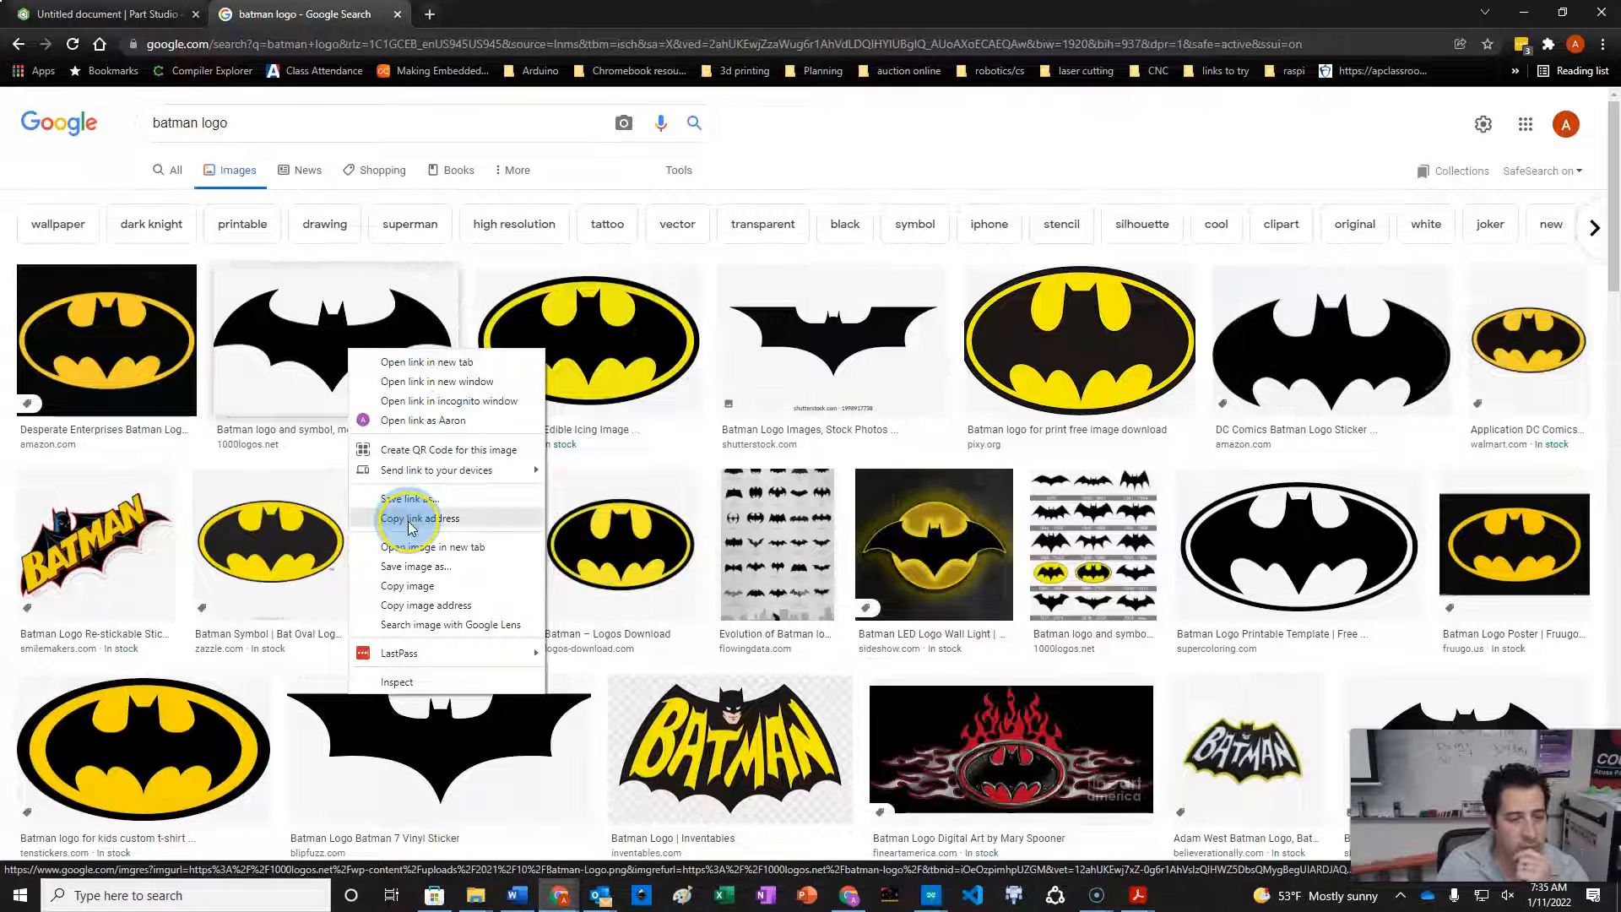
pyautogui.click(417, 564)
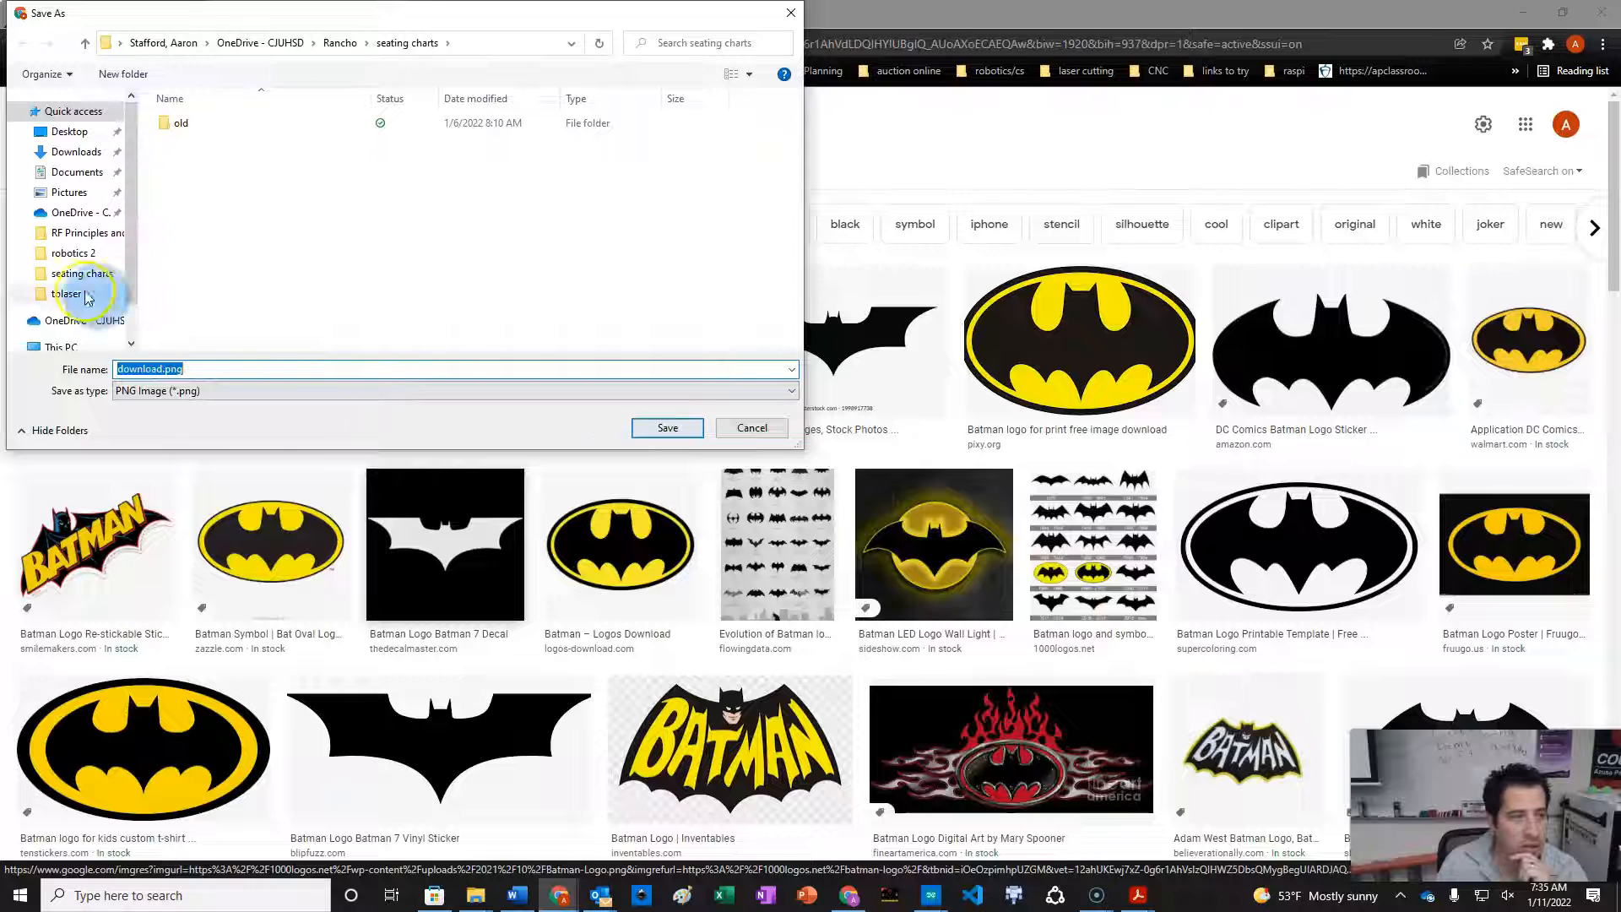
pyautogui.click(69, 171)
pyautogui.click(73, 155)
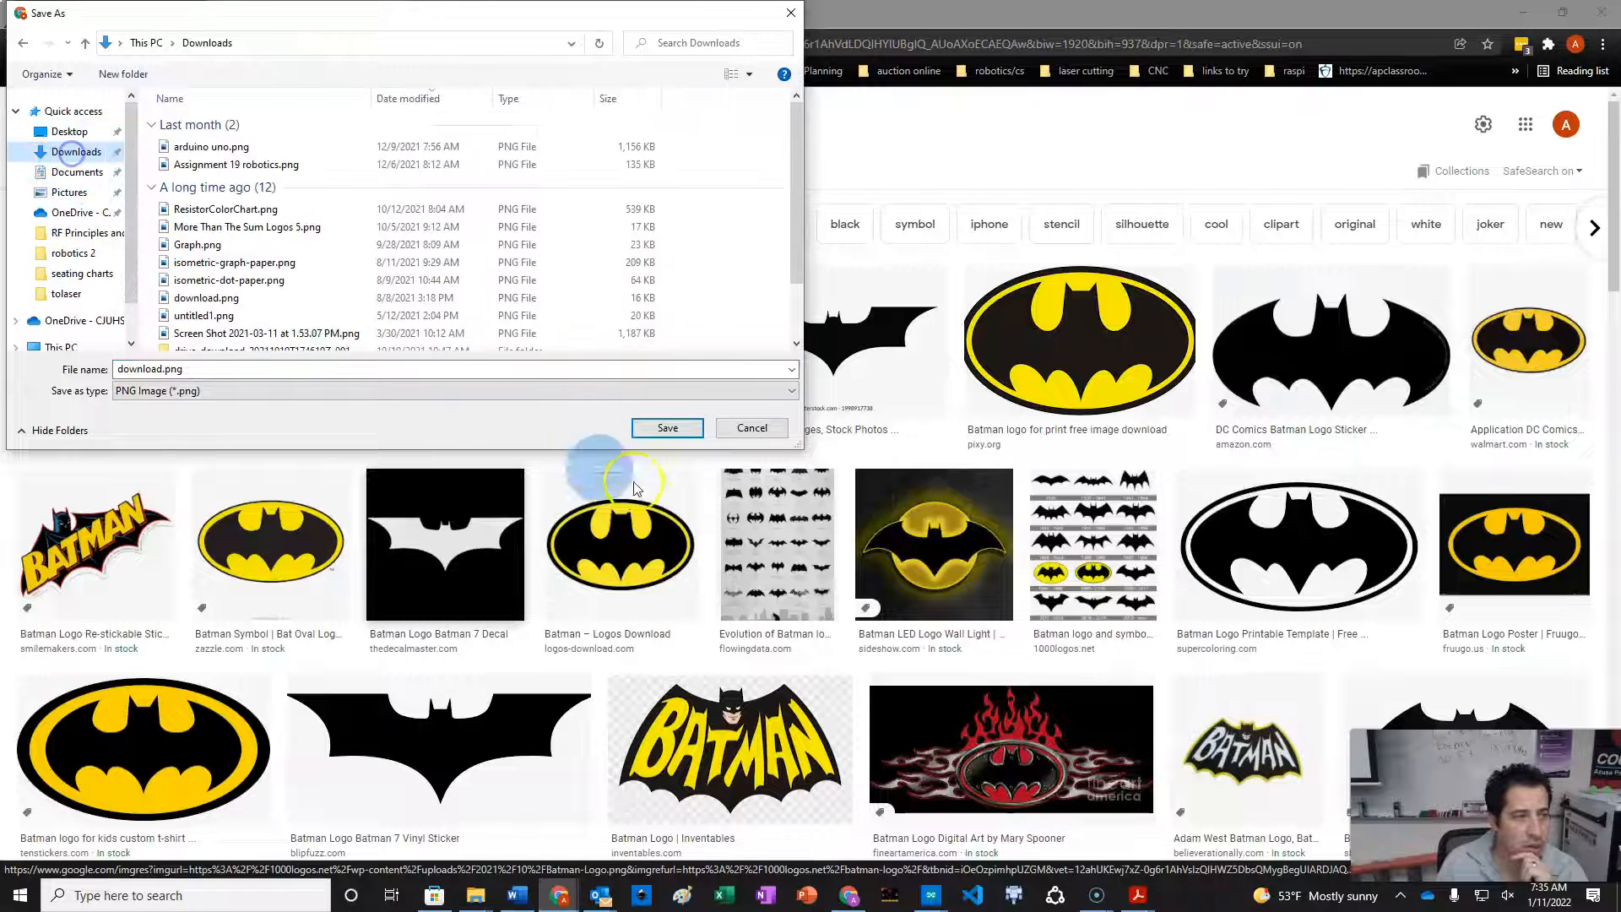
pyautogui.click(659, 428)
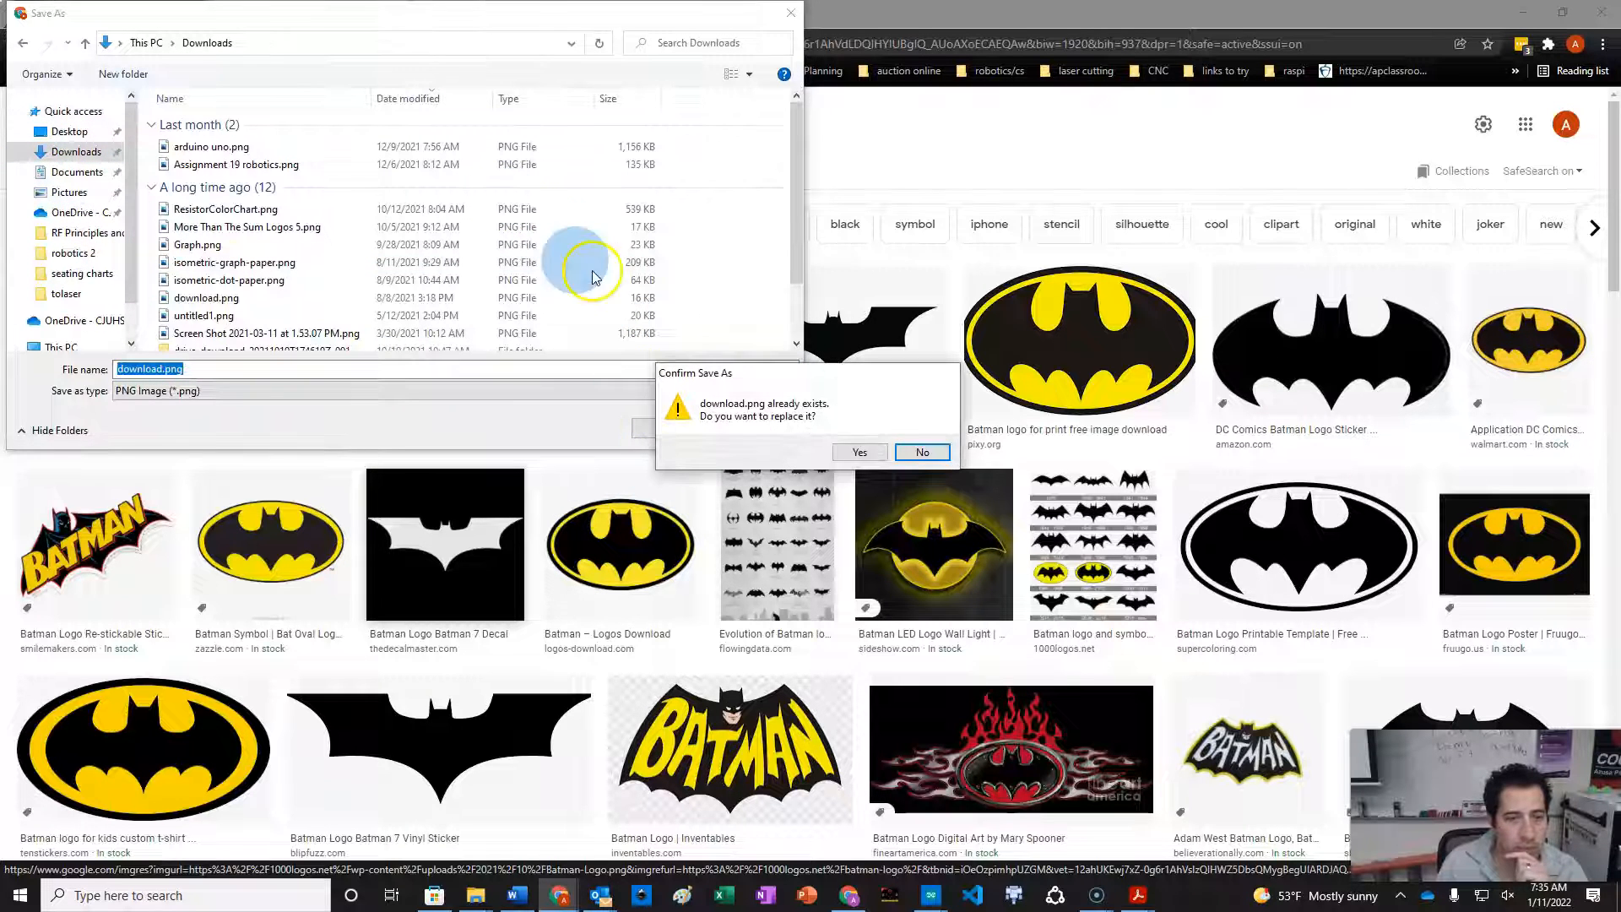
pyautogui.click(862, 453)
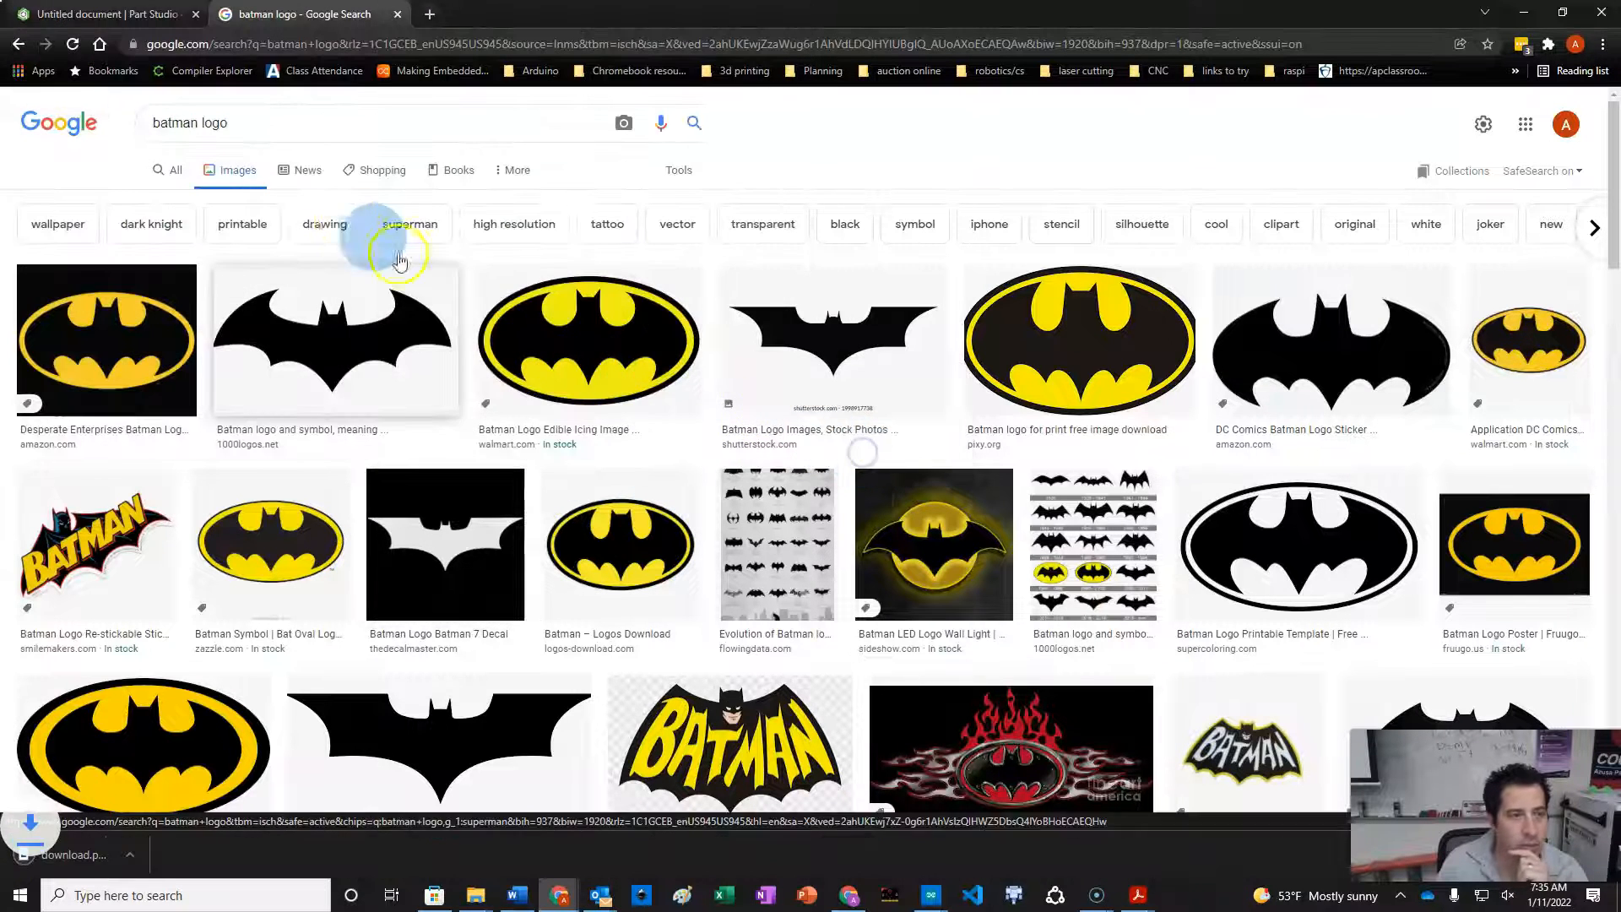
# - Return to the Onshape document, start a sketch on the box's top hexagonal face and view it straight on
pyautogui.click(85, 15)
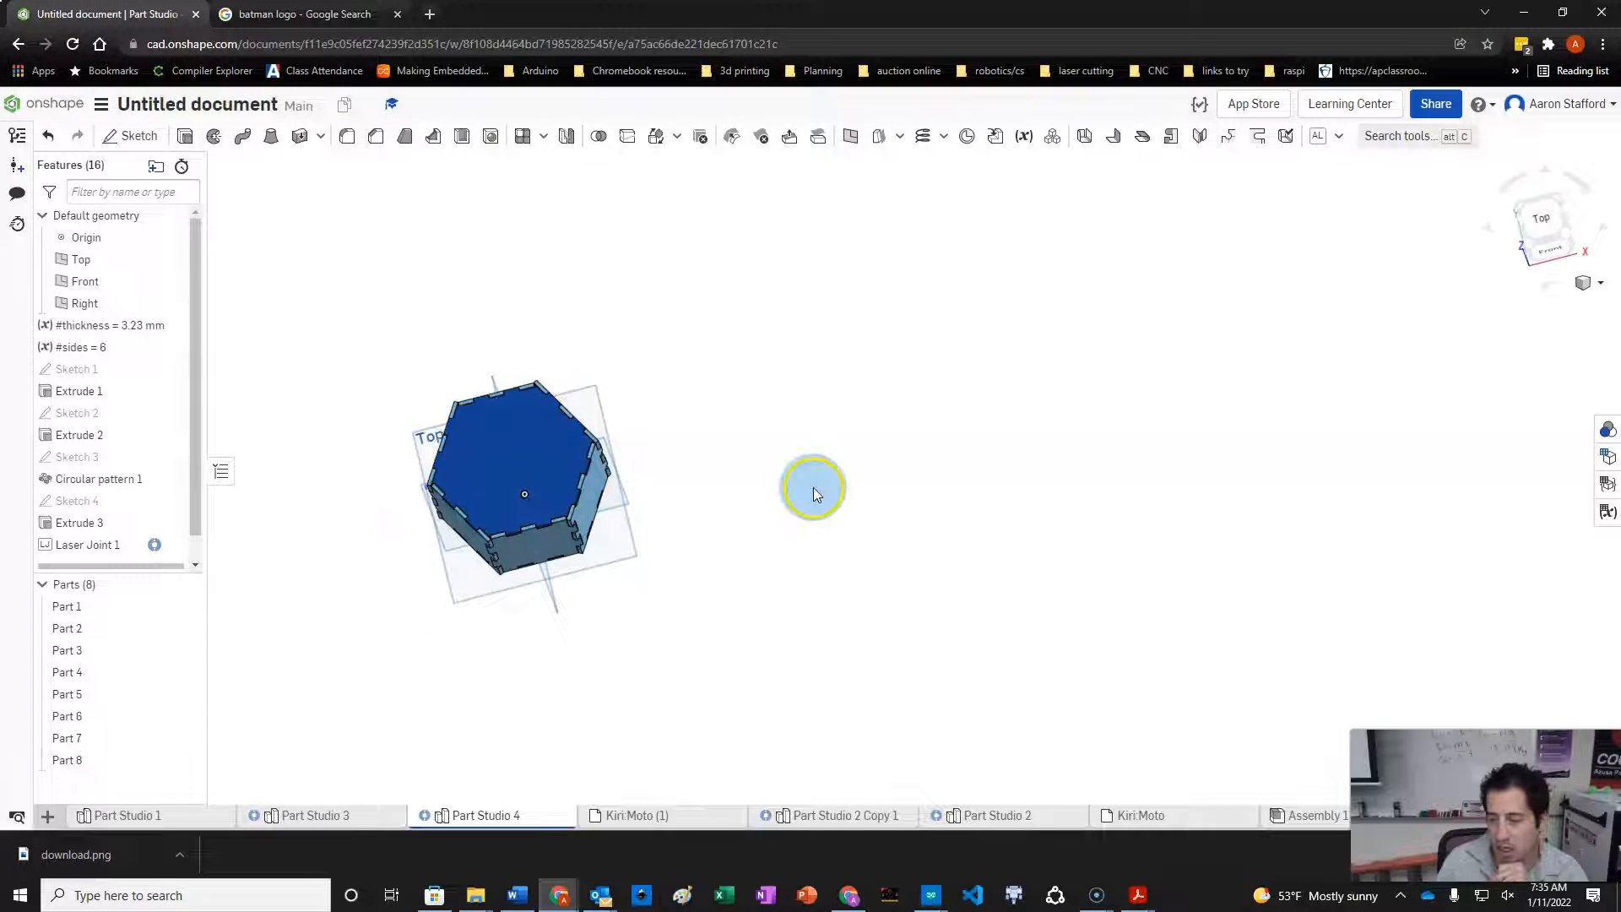
pyautogui.click(128, 138)
pyautogui.click(509, 452)
pyautogui.press('n')
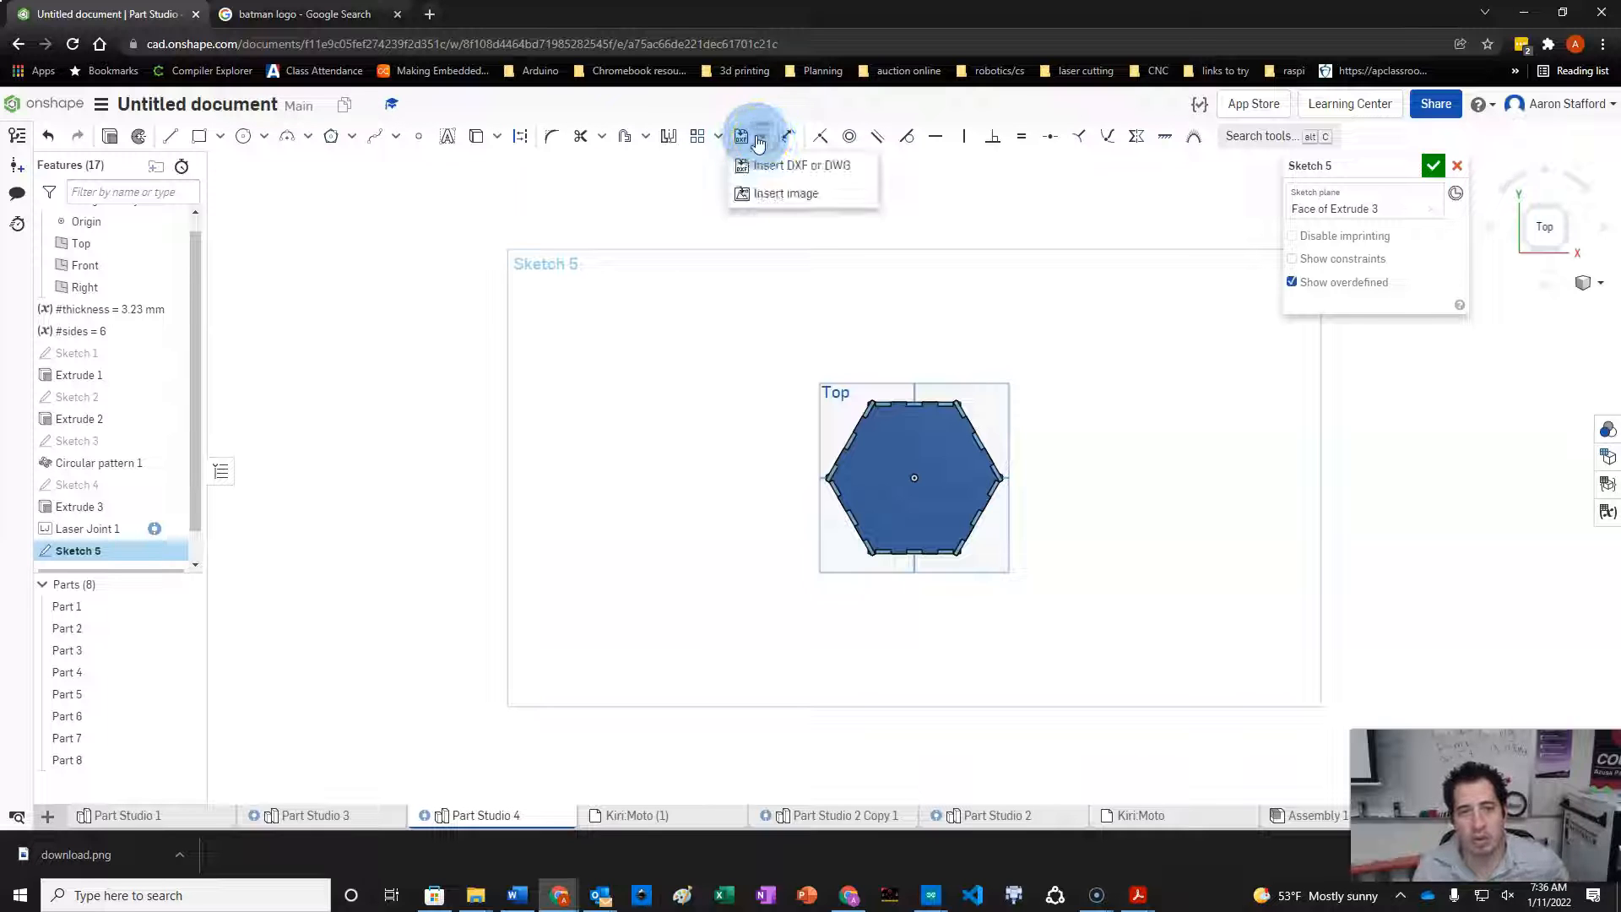
# - Import download.png from the Downloads folder into the document as a sketch image
pyautogui.click(760, 193)
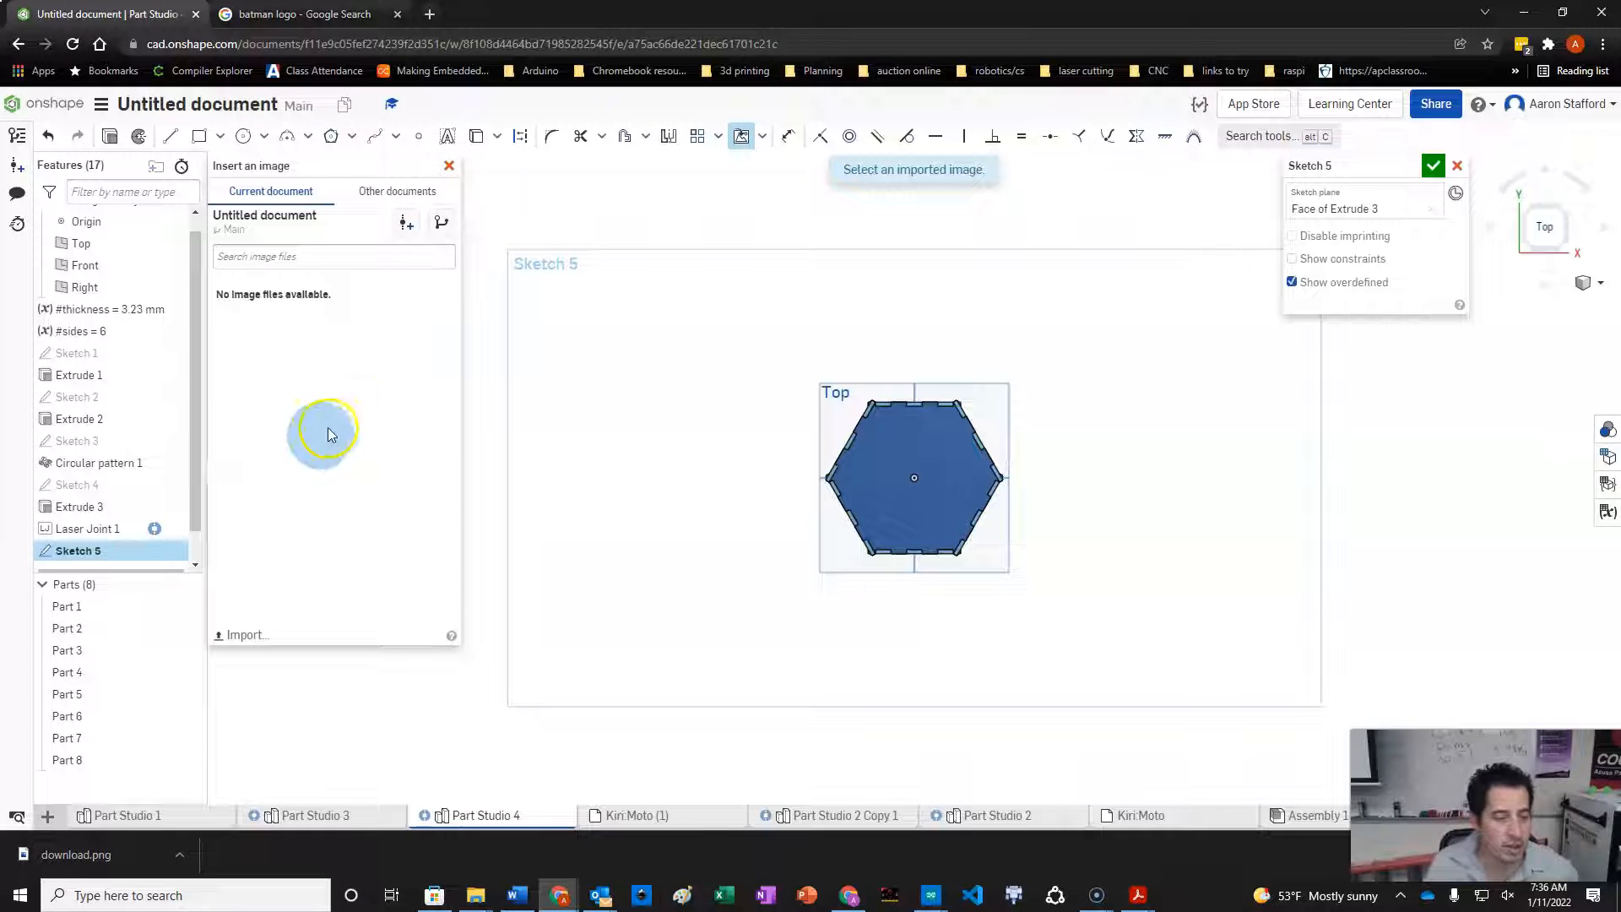
pyautogui.click(240, 640)
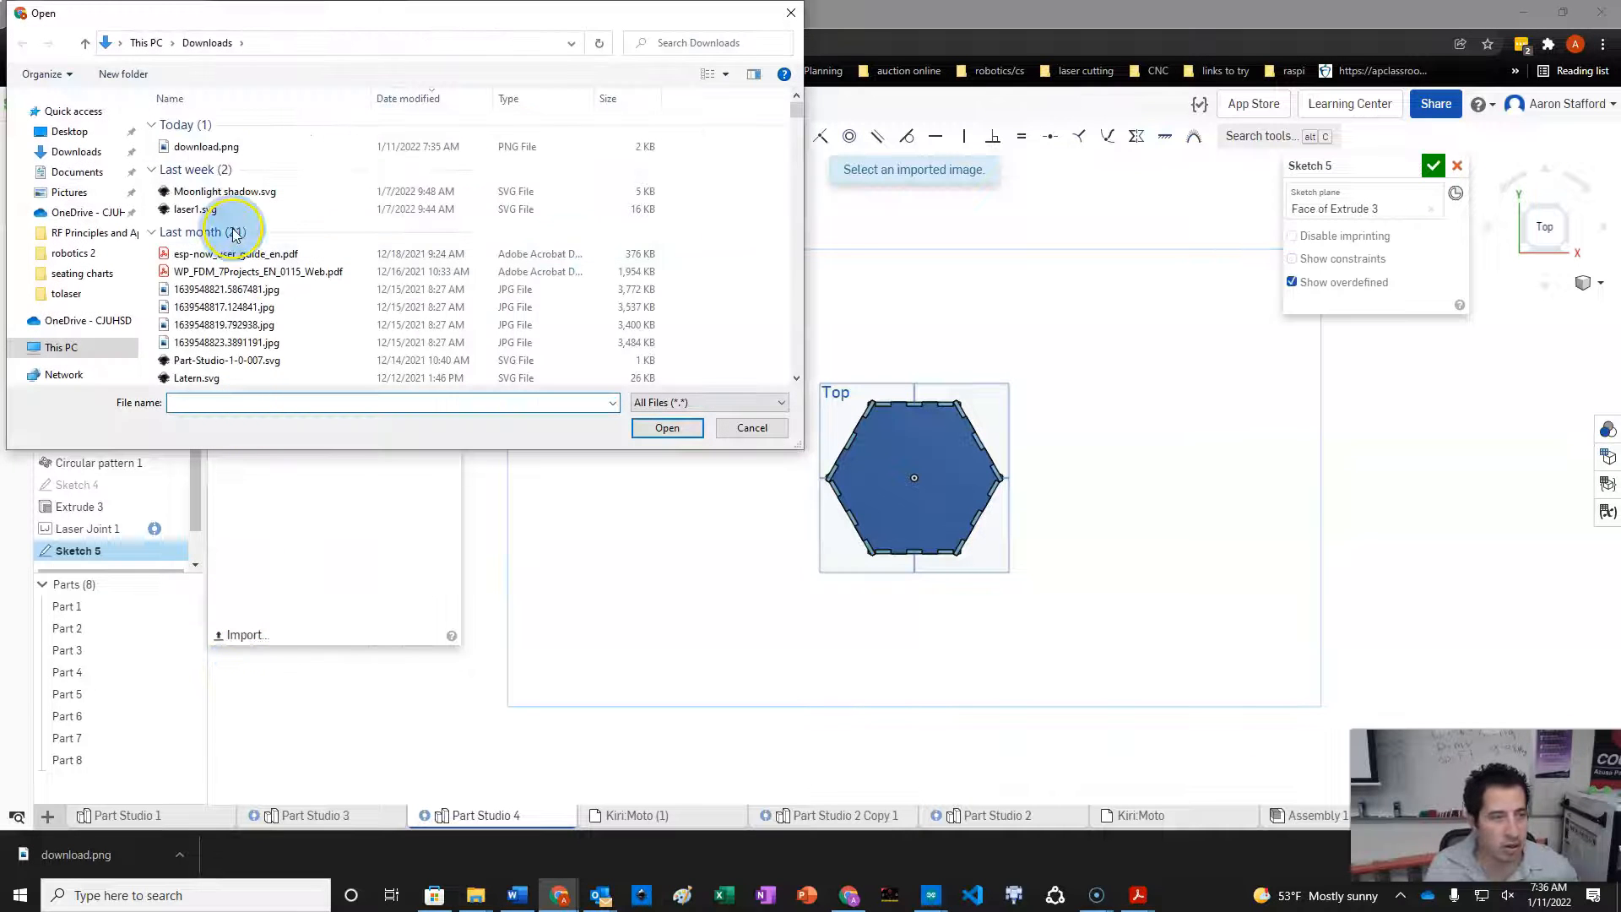
pyautogui.click(217, 147)
pyautogui.click(665, 427)
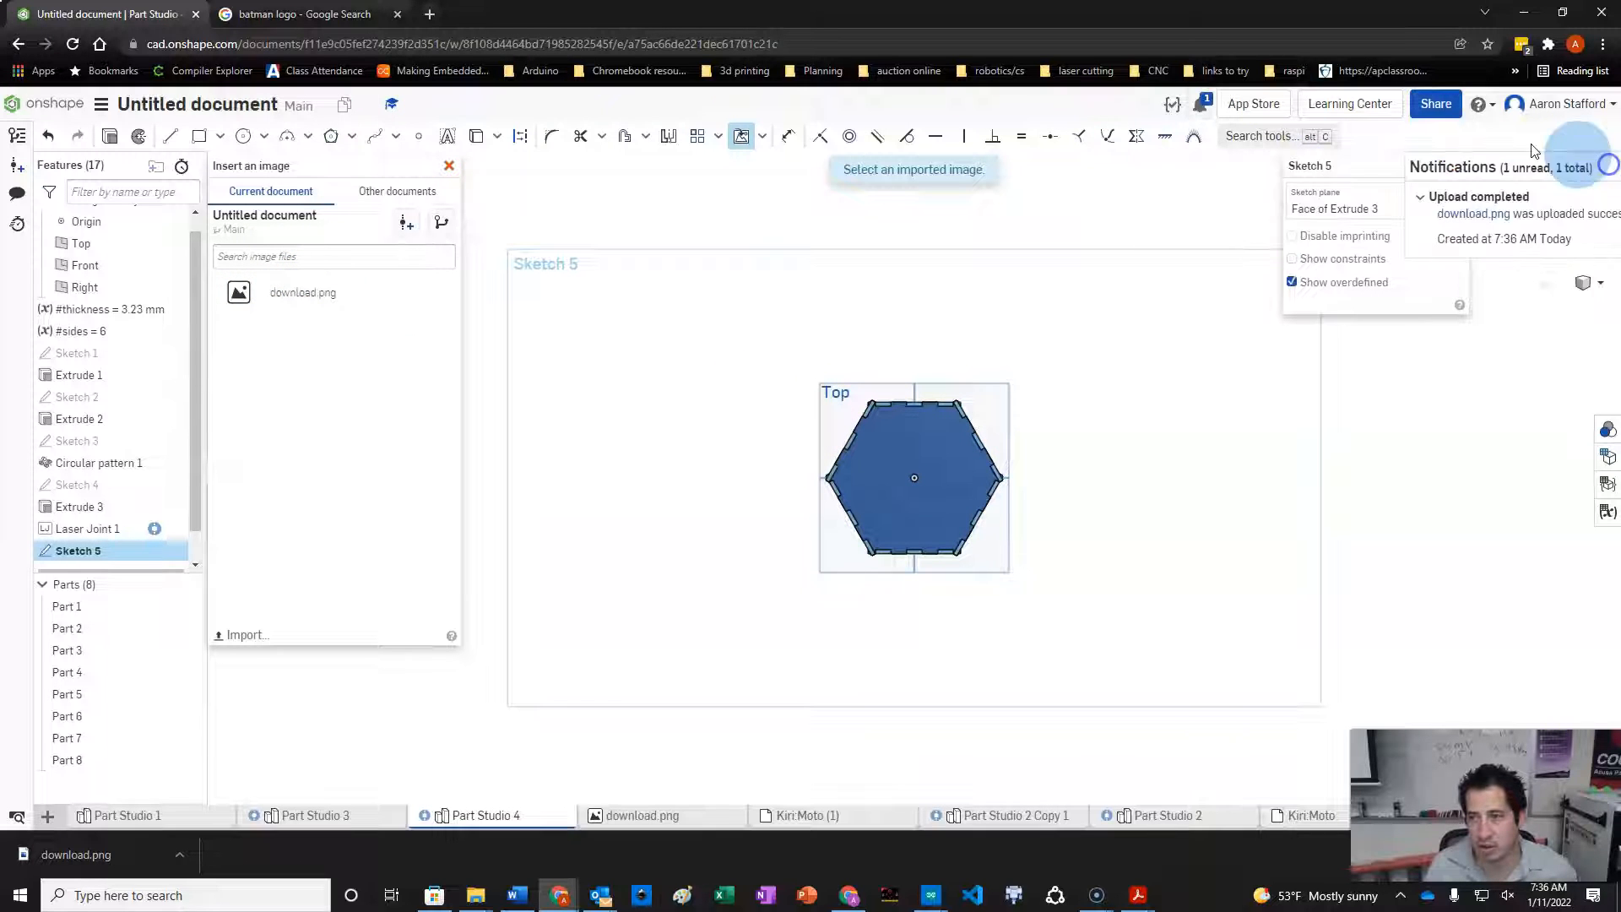
# - Place the download.png image across the hexagonal face and adjust it so the bat logo is centred on the origin's vertical axis
pyautogui.click(290, 291)
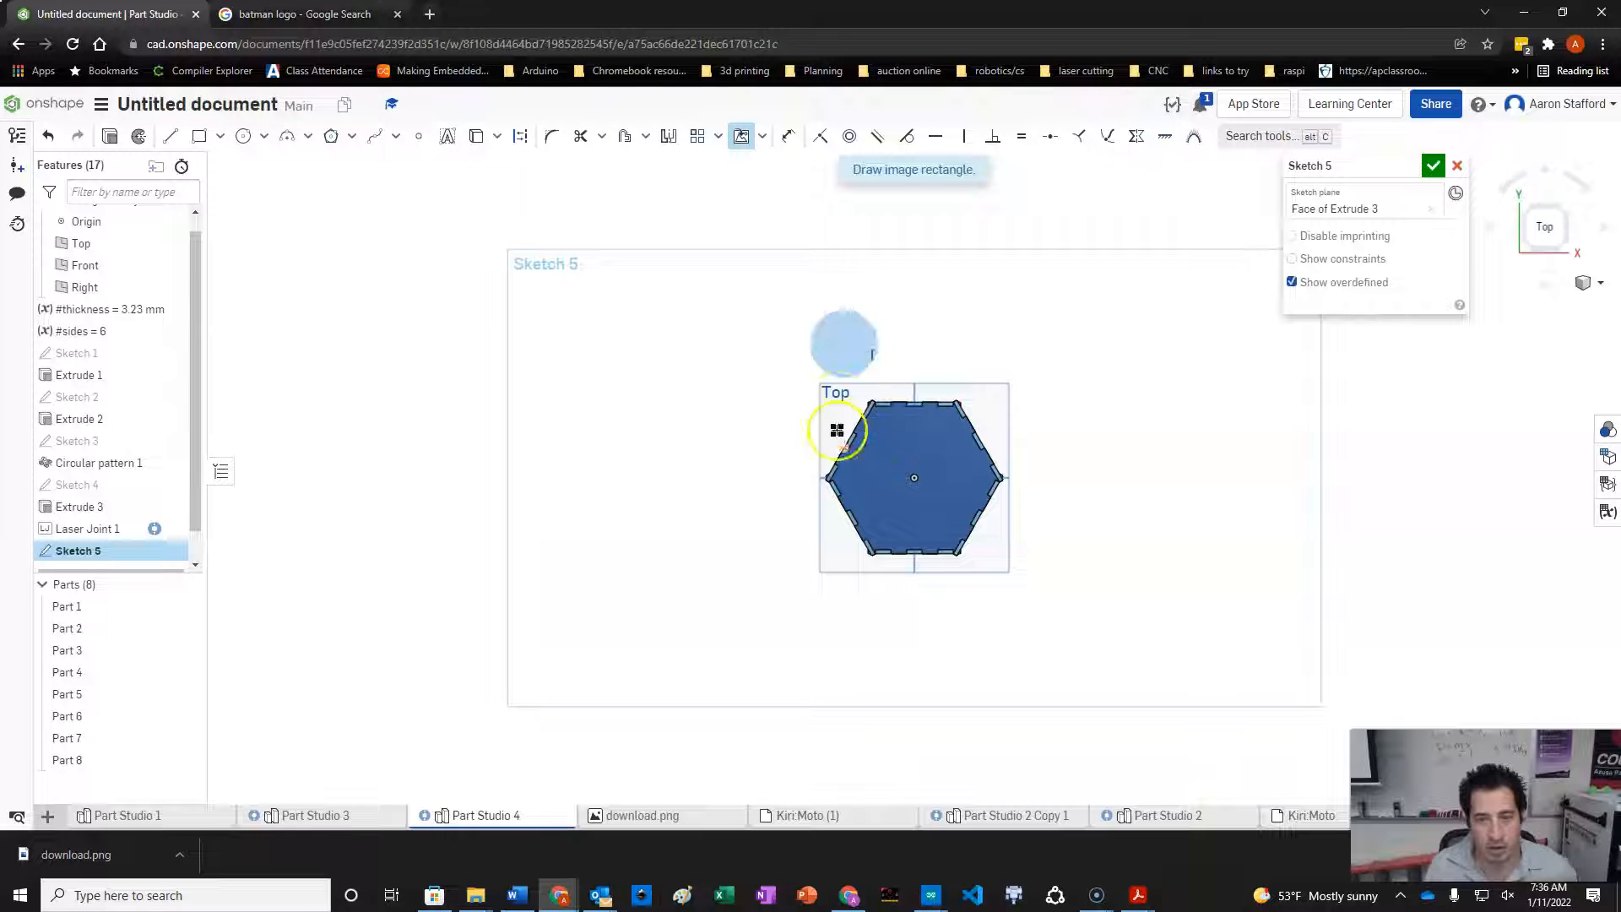
pyautogui.moveTo(793, 420); pyautogui.dragTo(915, 488)
pyautogui.scroll(5, 913, 488)
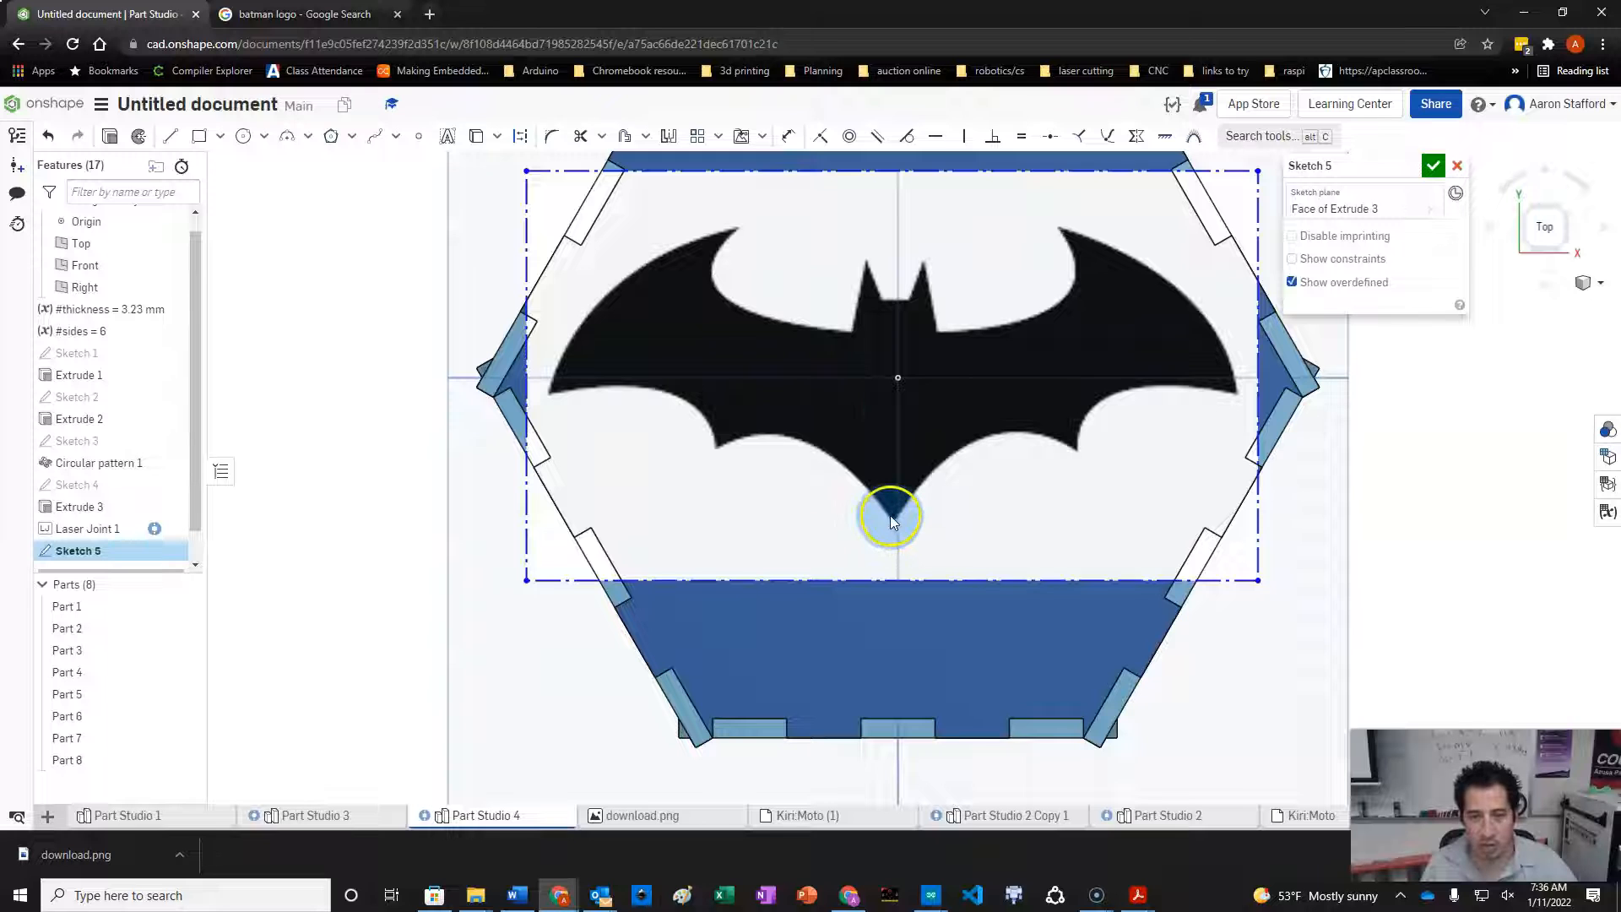
pyautogui.moveTo(909, 422); pyautogui.dragTo(914, 421)
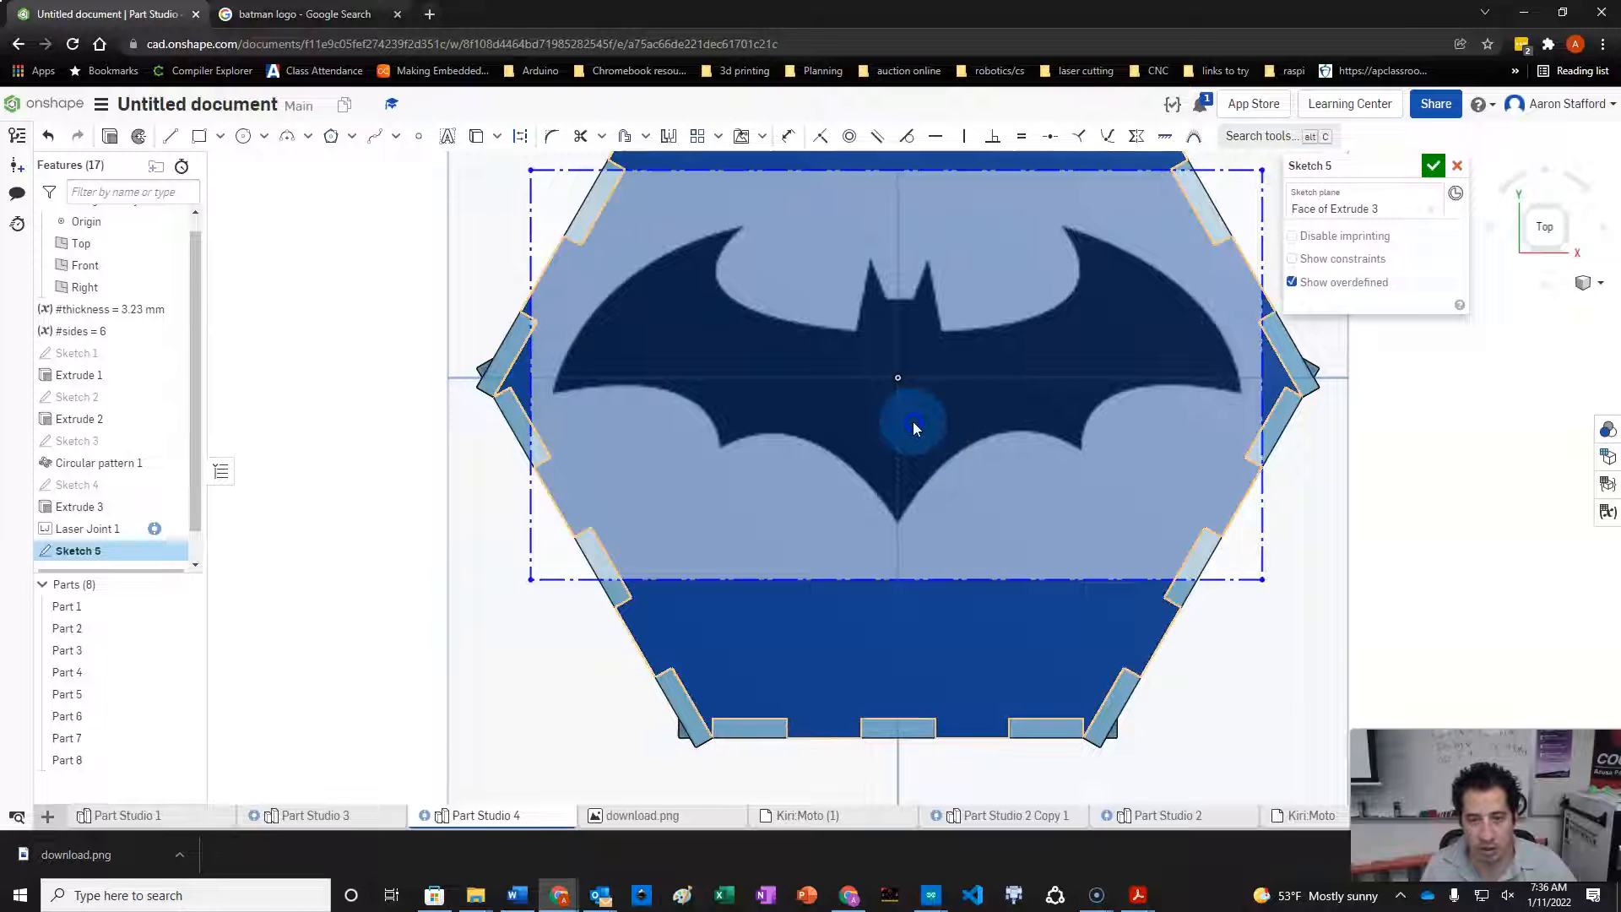
pyautogui.click(489, 631)
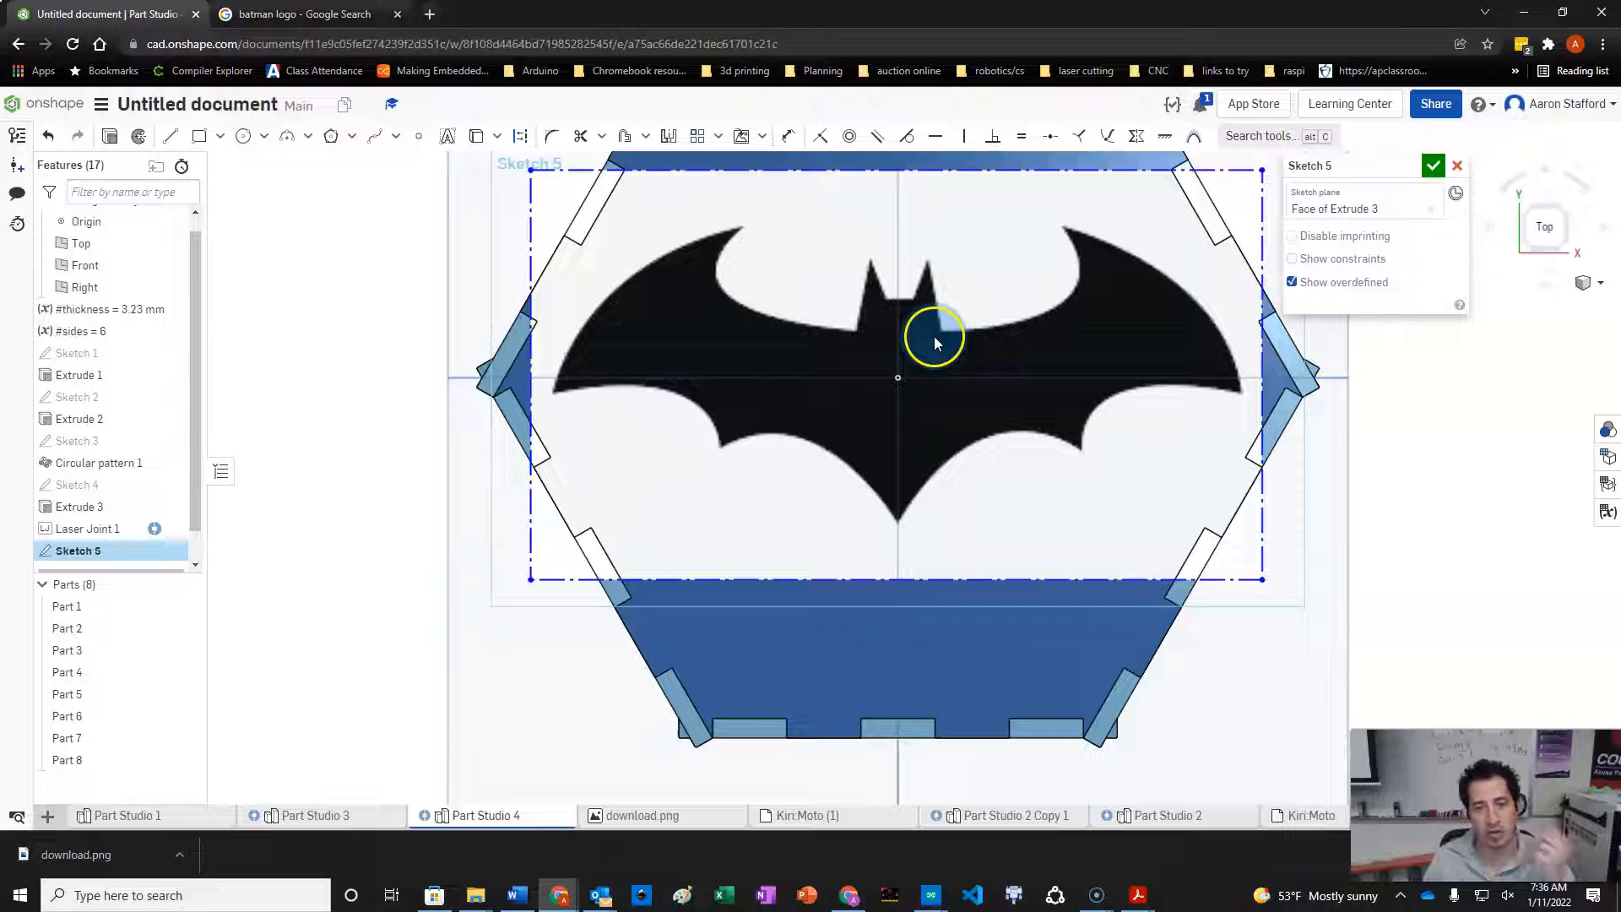
pyautogui.click(405, 224)
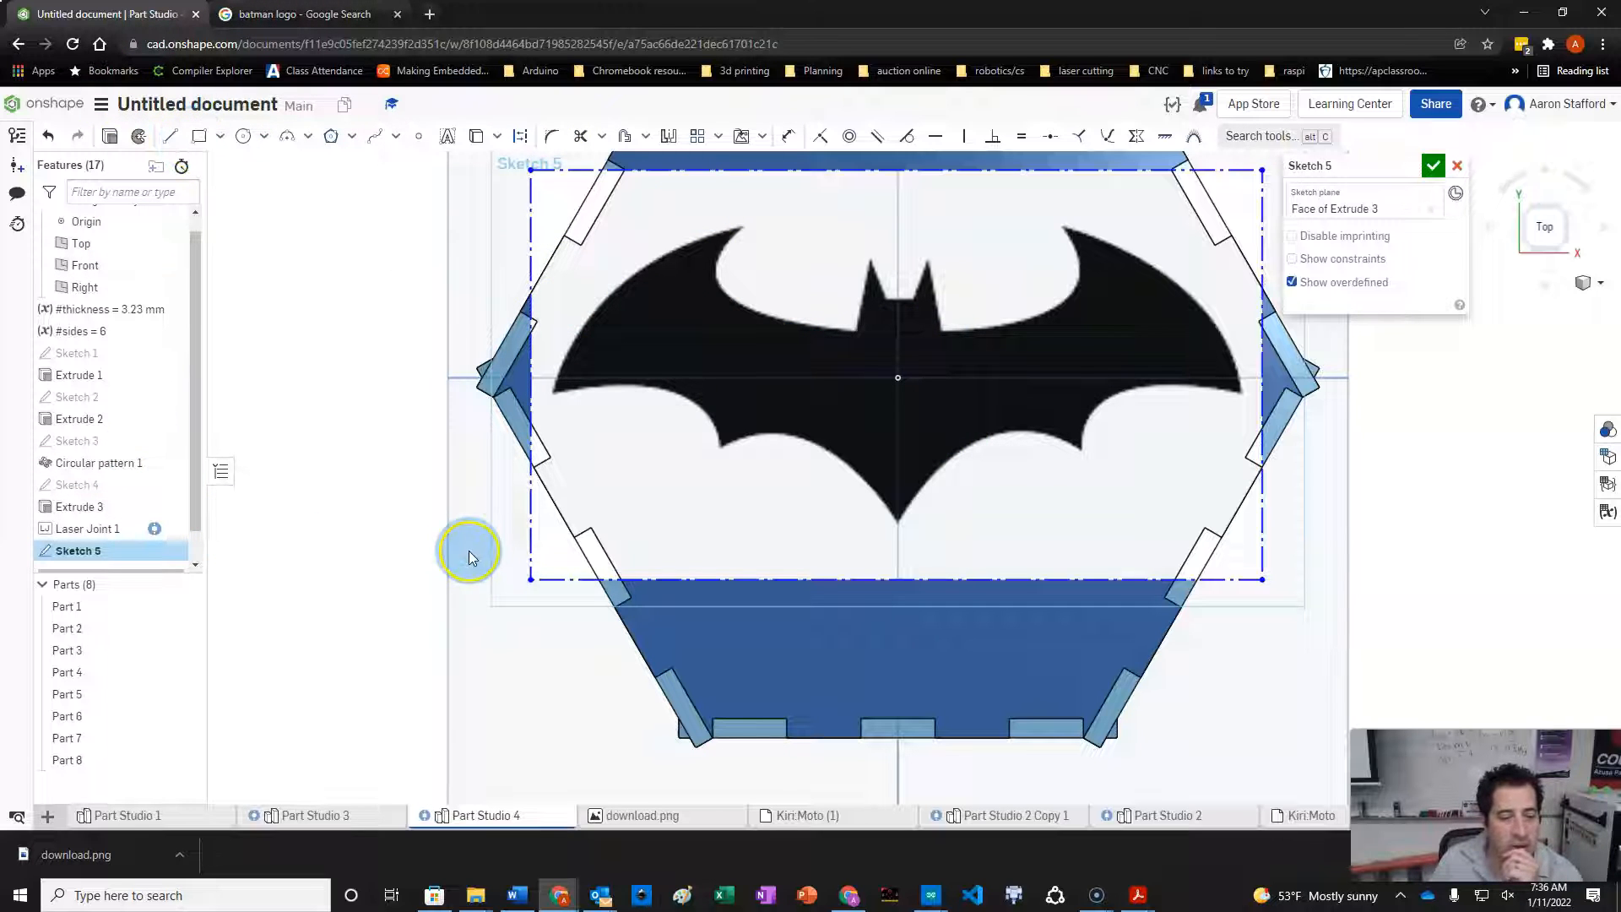
# - Draw a vertical centre line about 47.4 mm long through the origin, from above the bat's head to below its tail
pyautogui.moveTo(897, 377)
pyautogui.mouseDown()
pyautogui.moveTo(879, 326)
pyautogui.moveTo(900, 264)
pyautogui.moveTo(897, 580)
pyautogui.moveTo(898, 553)
pyautogui.mouseUp()
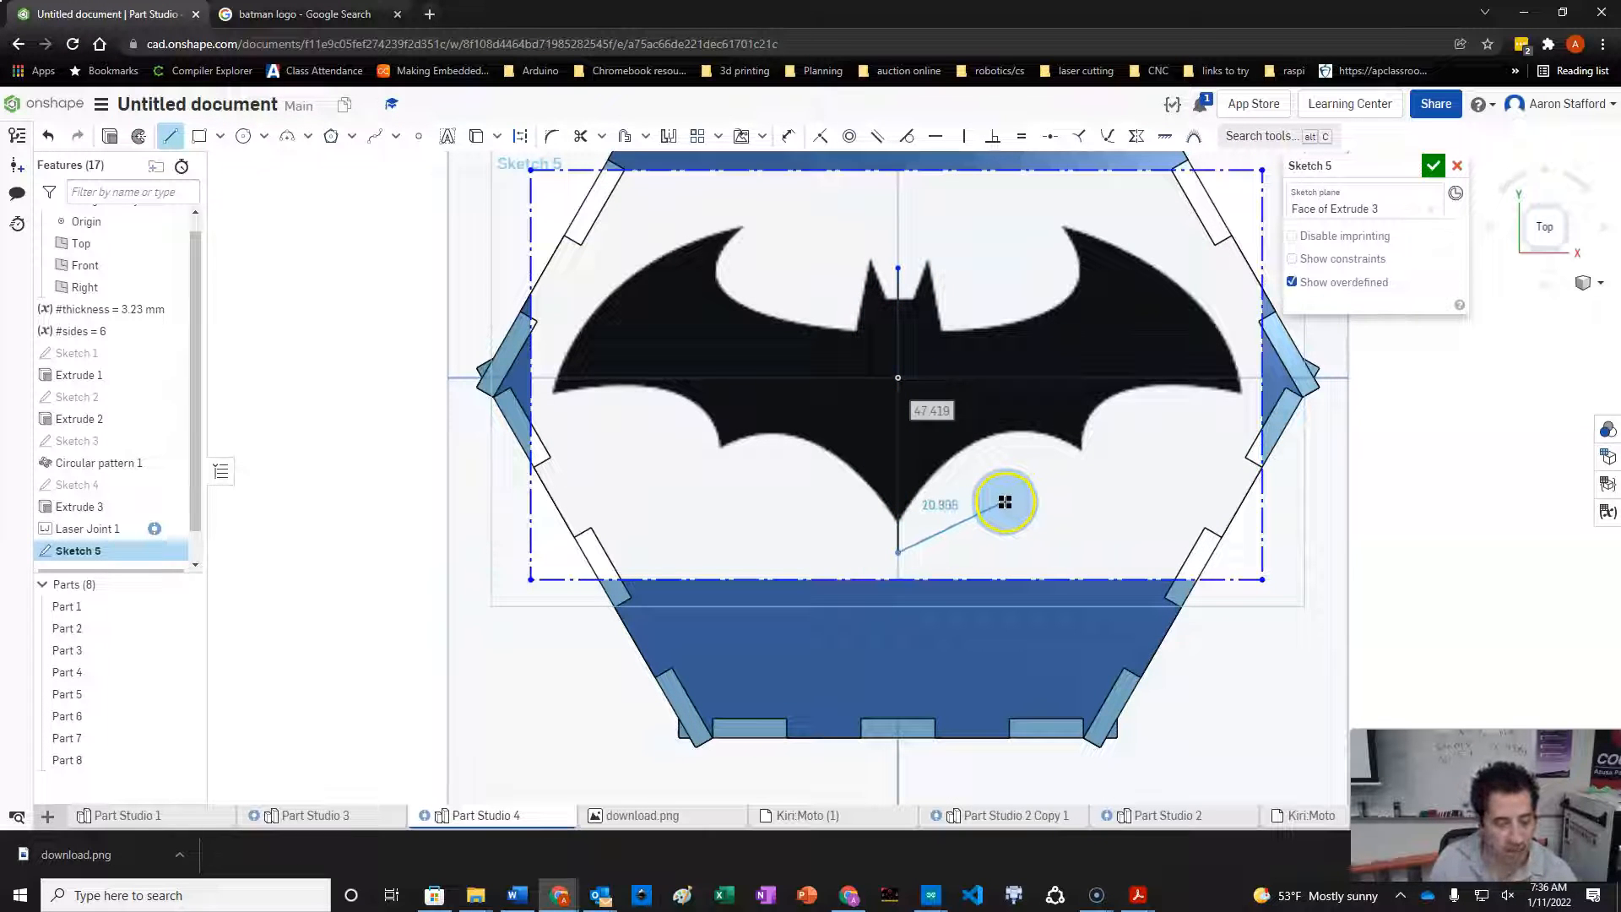
pyautogui.press('Escape')
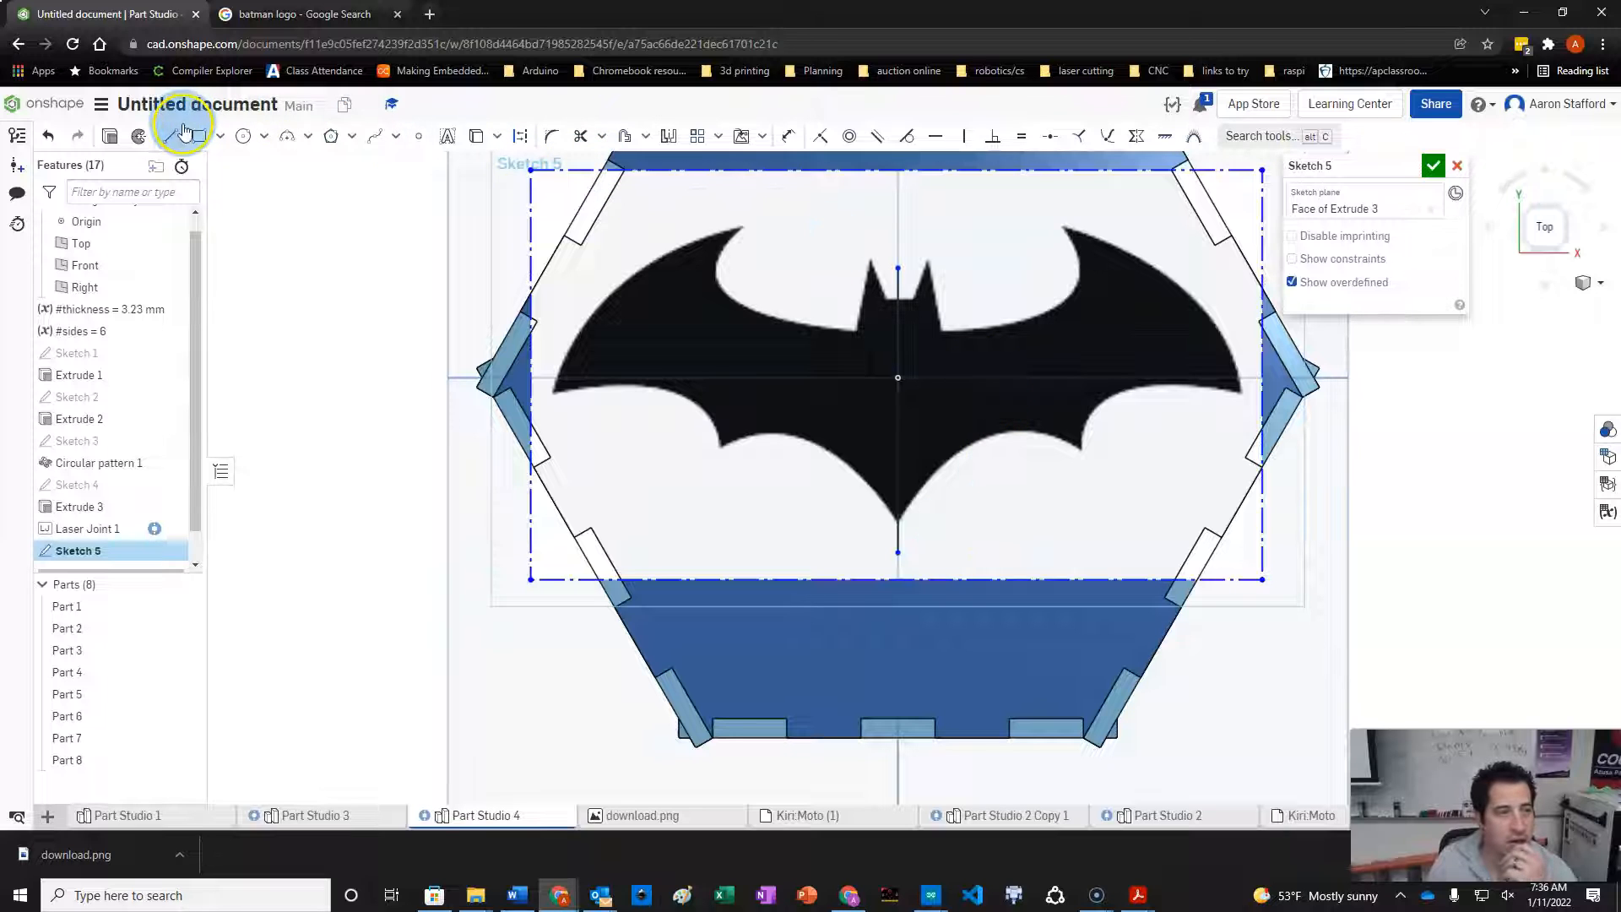
# - Draw a horizontal line along the flat top of the bat's head, from the centre line to the base of the left ear
pyautogui.click(374, 136)
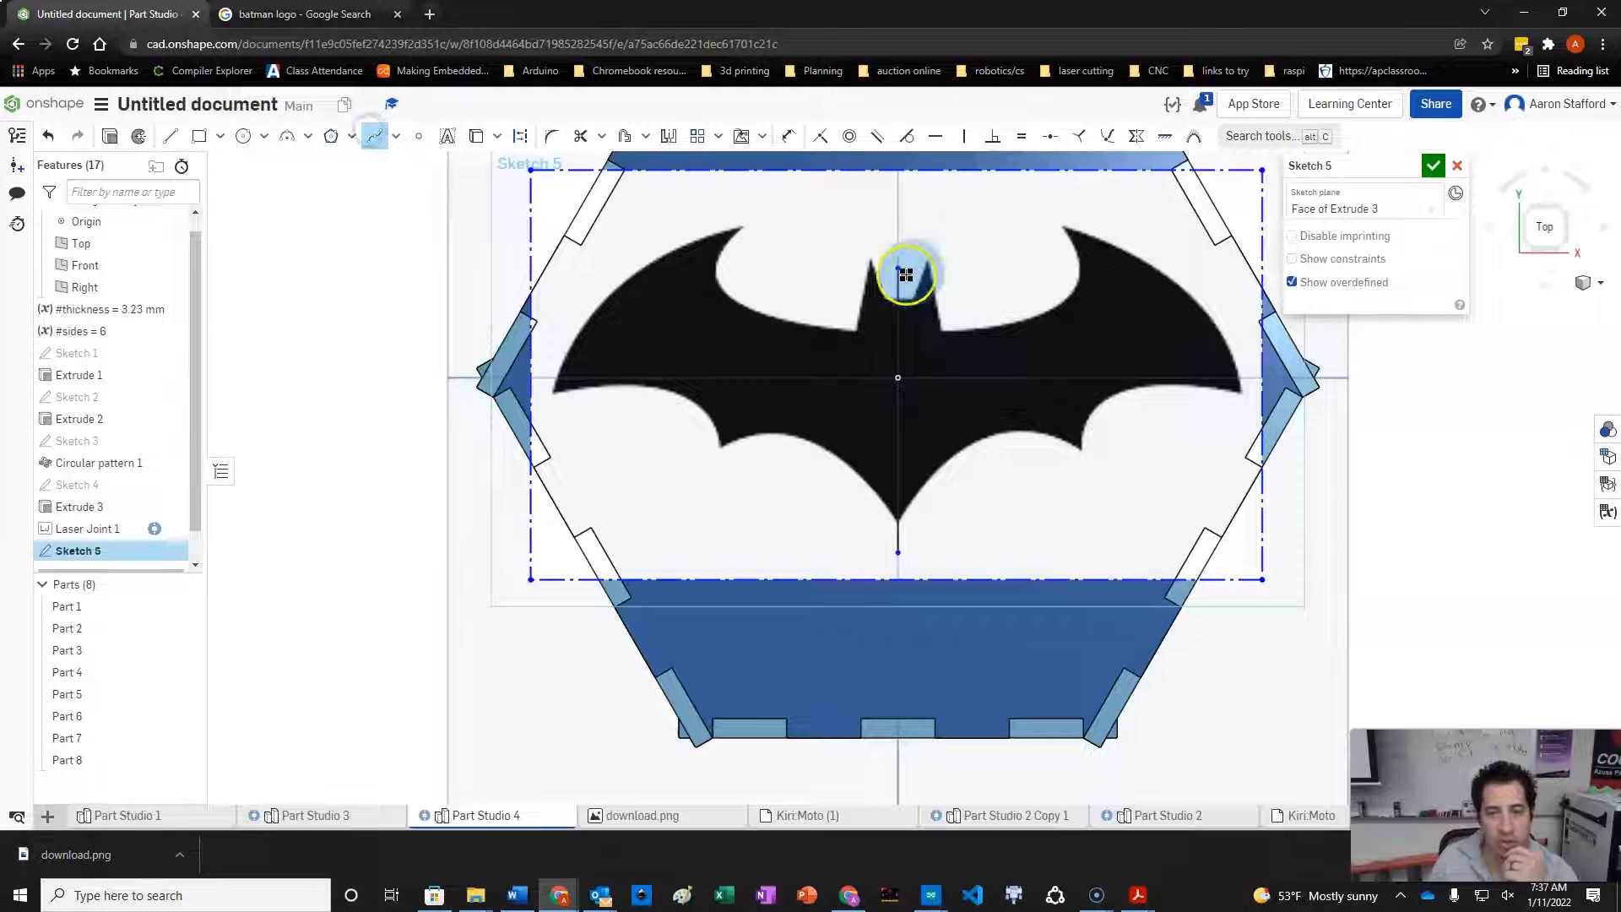
pyautogui.scroll(-5, 903, 291)
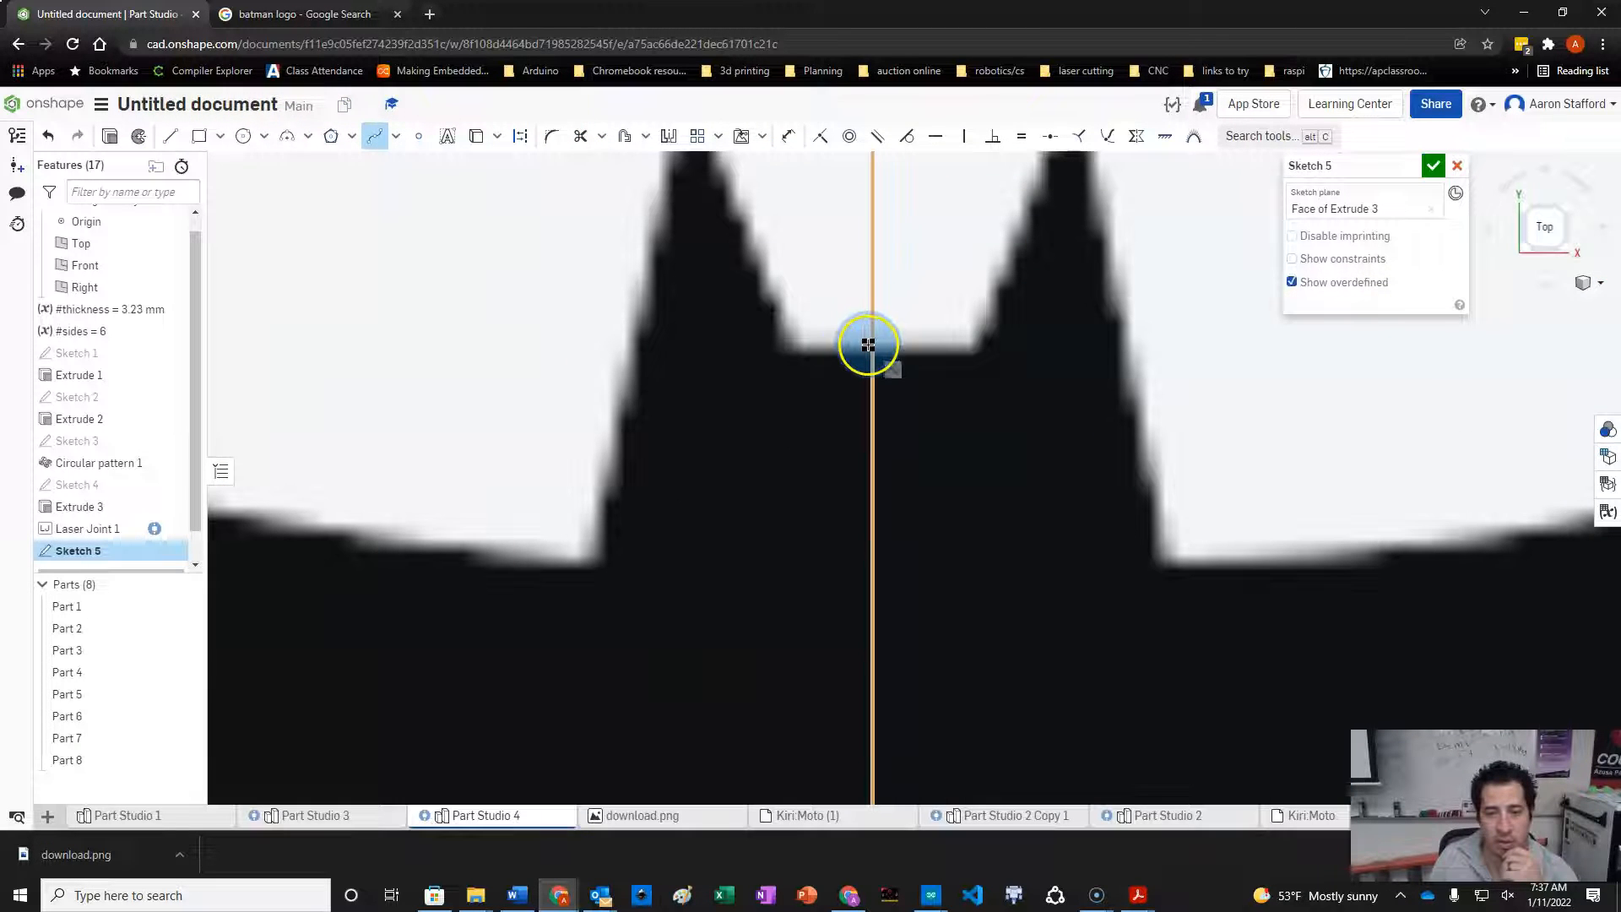
pyautogui.click(169, 136)
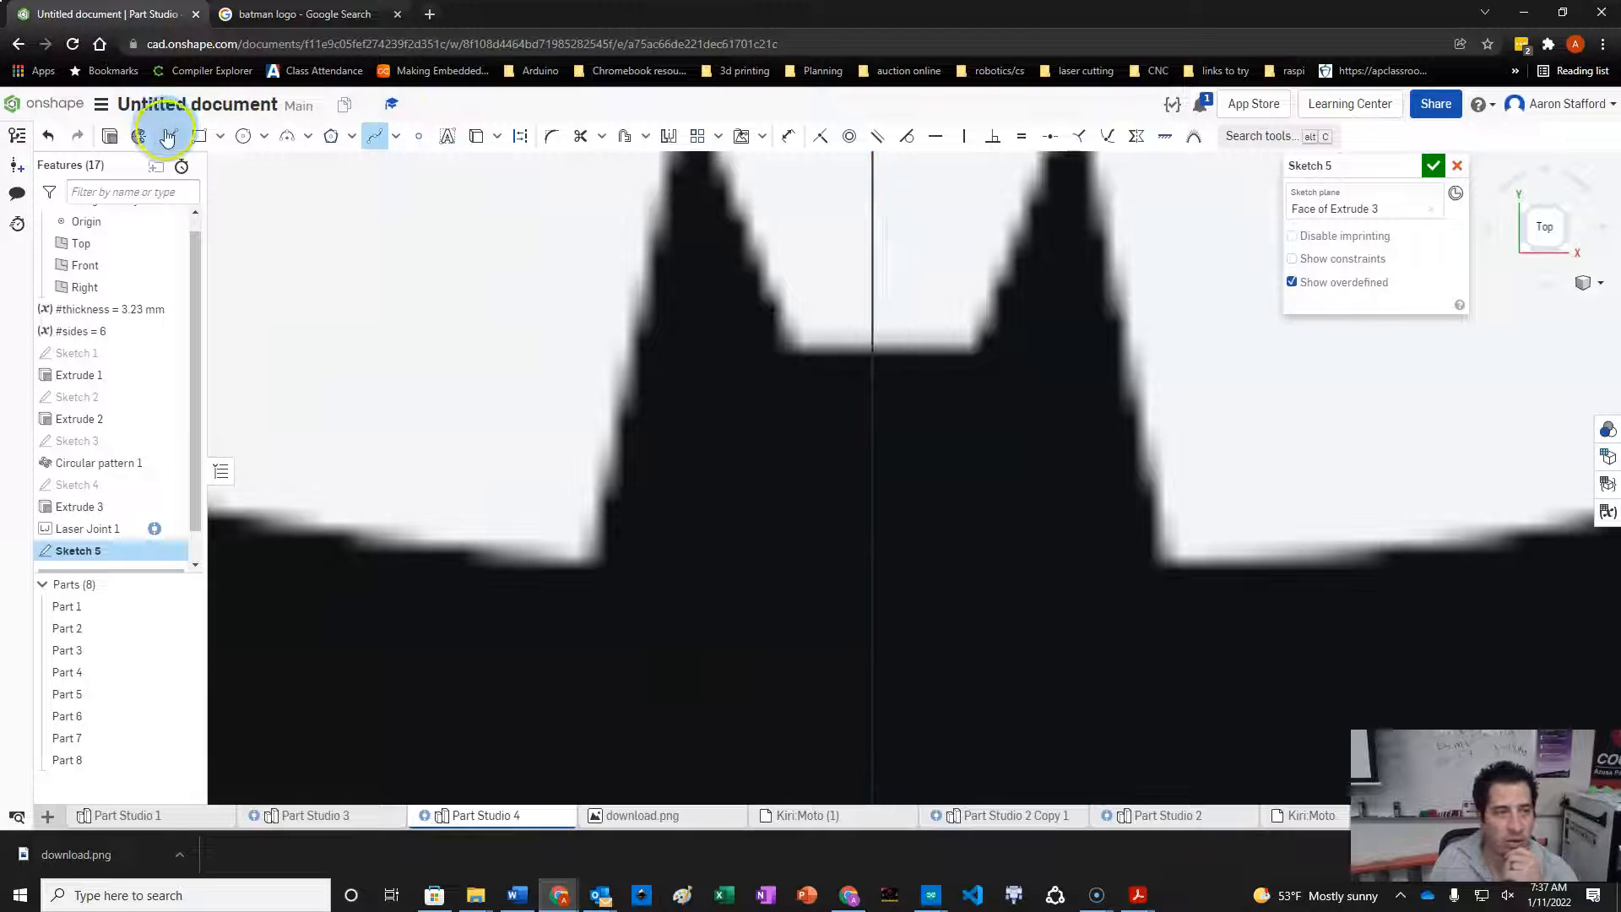
pyautogui.click(871, 349)
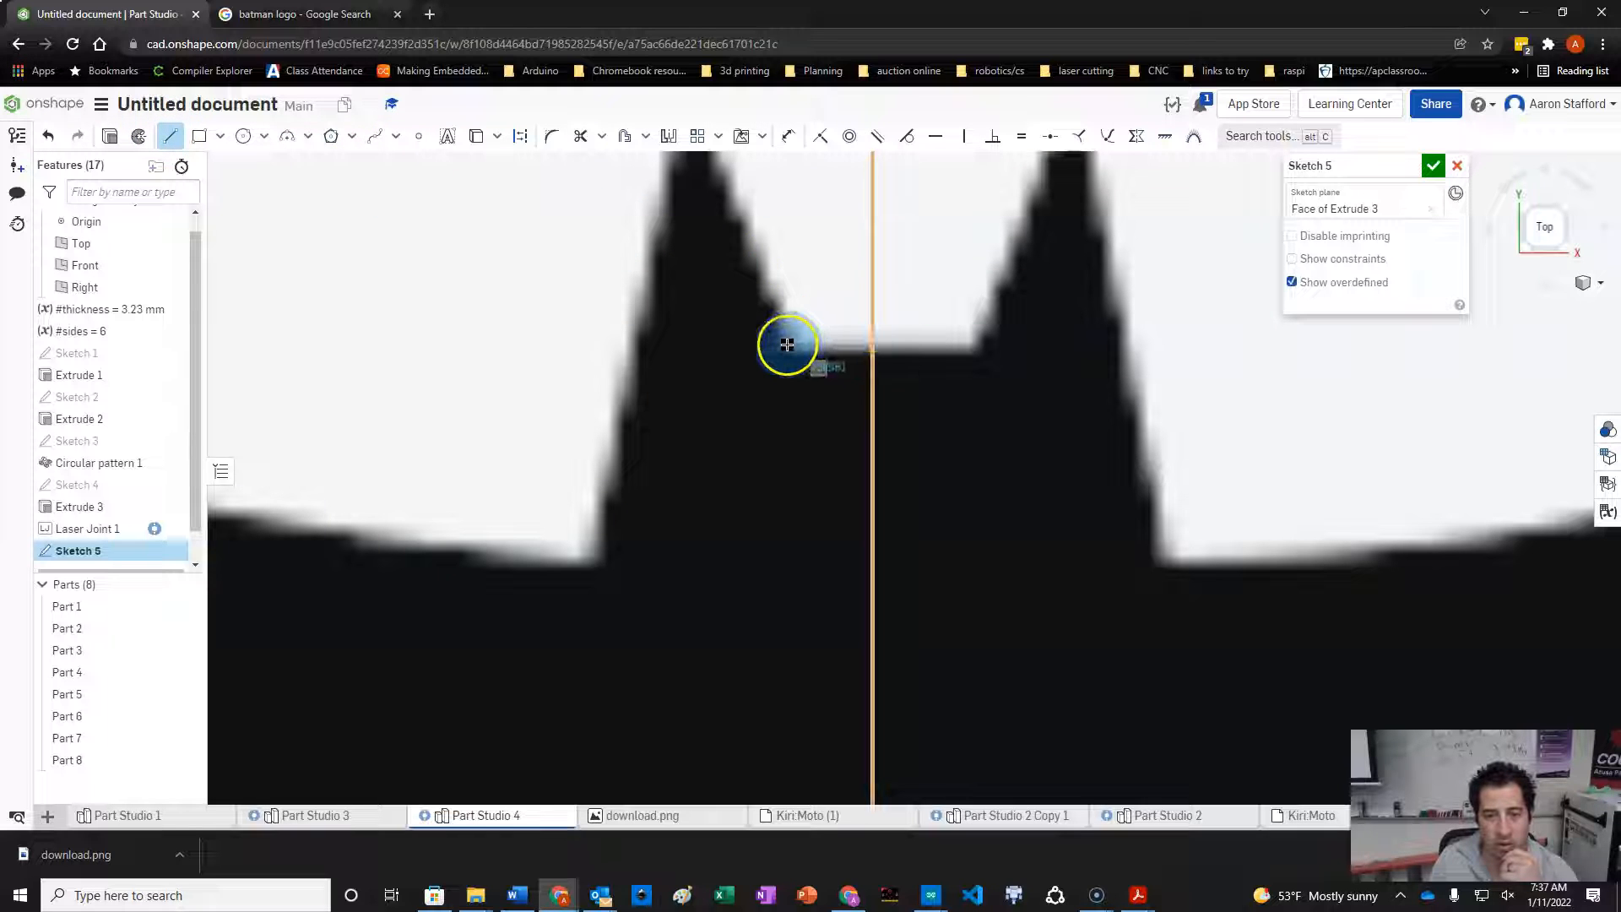
pyautogui.click(784, 347)
pyautogui.press('Escape')
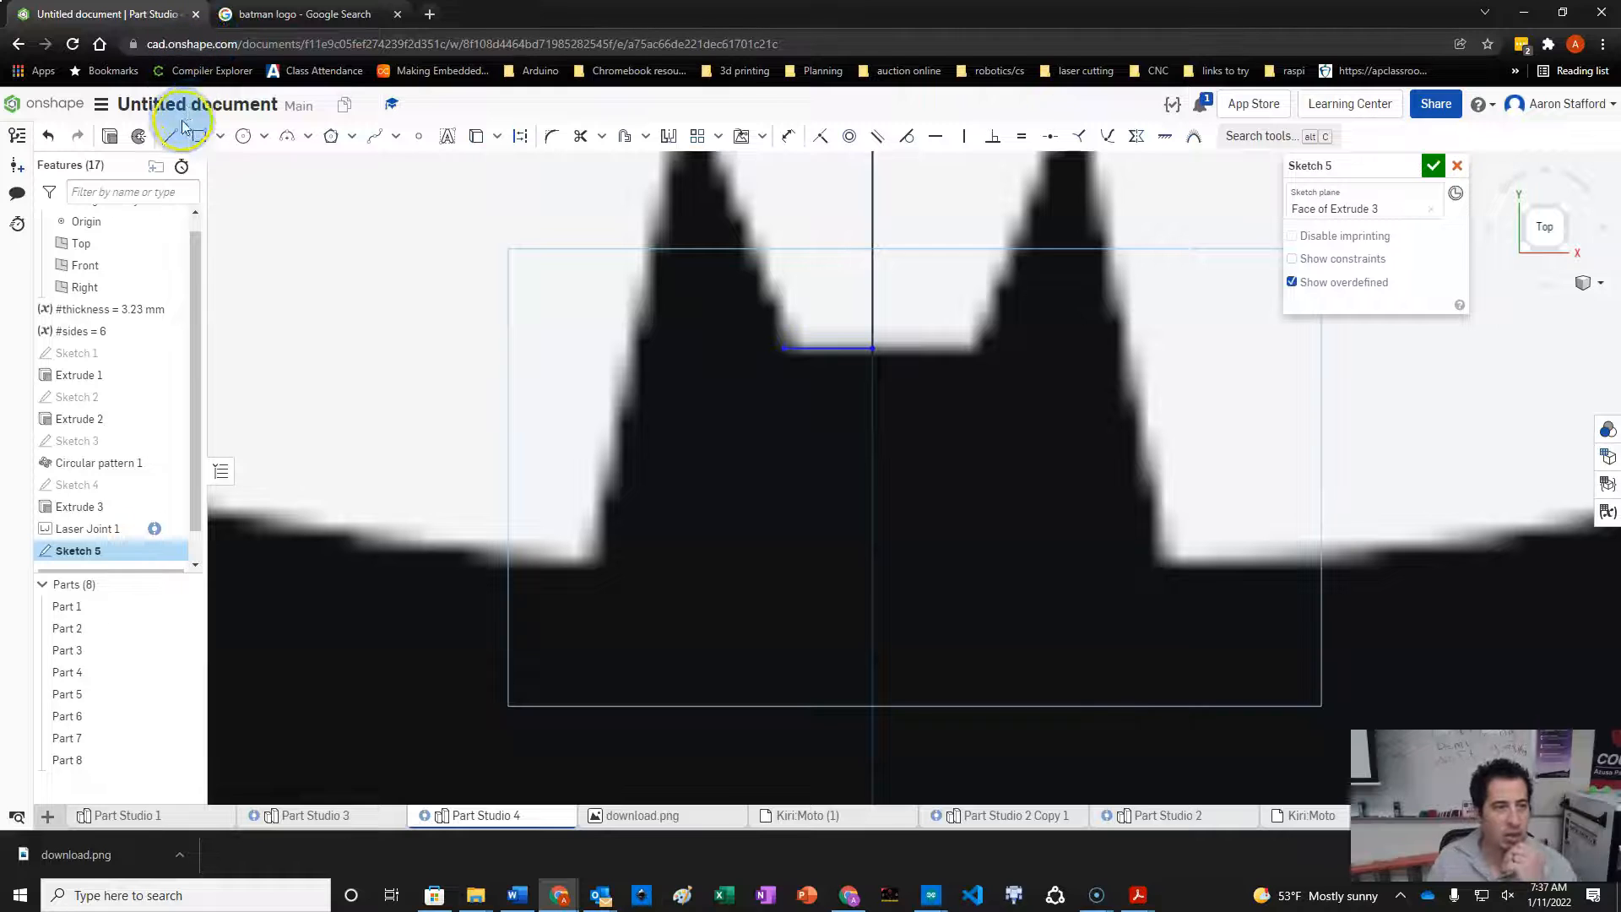
# - Trace the left ear with two splines, from the flat head line up to the tip and down to the wing corner
pyautogui.click(377, 136)
pyautogui.scroll(-3, 691, 267)
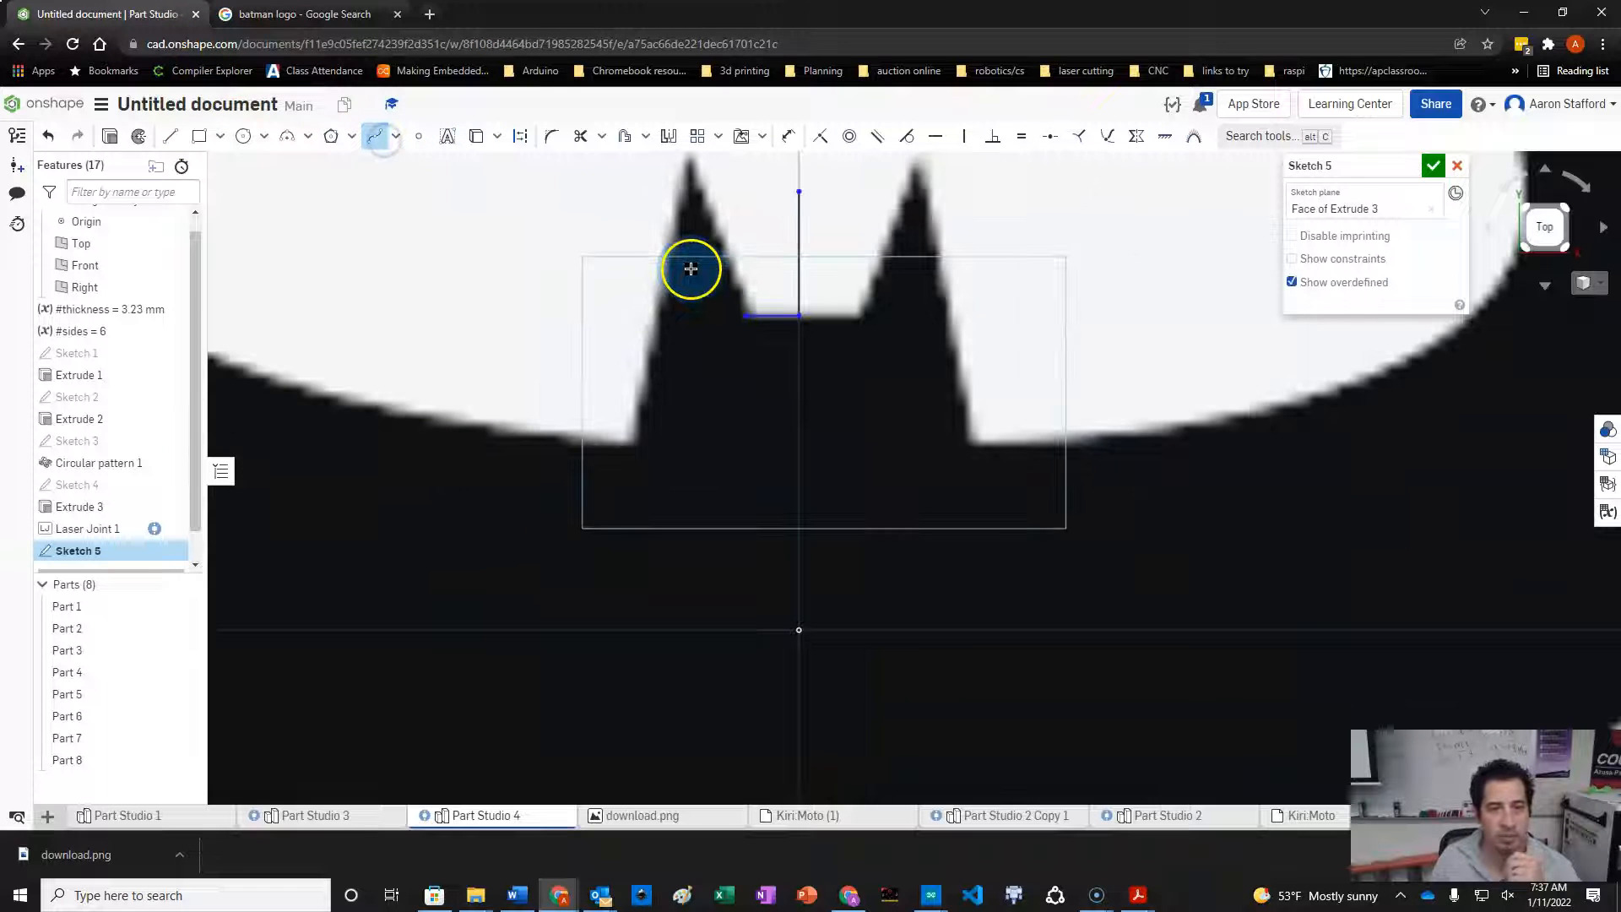
pyautogui.click(743, 316)
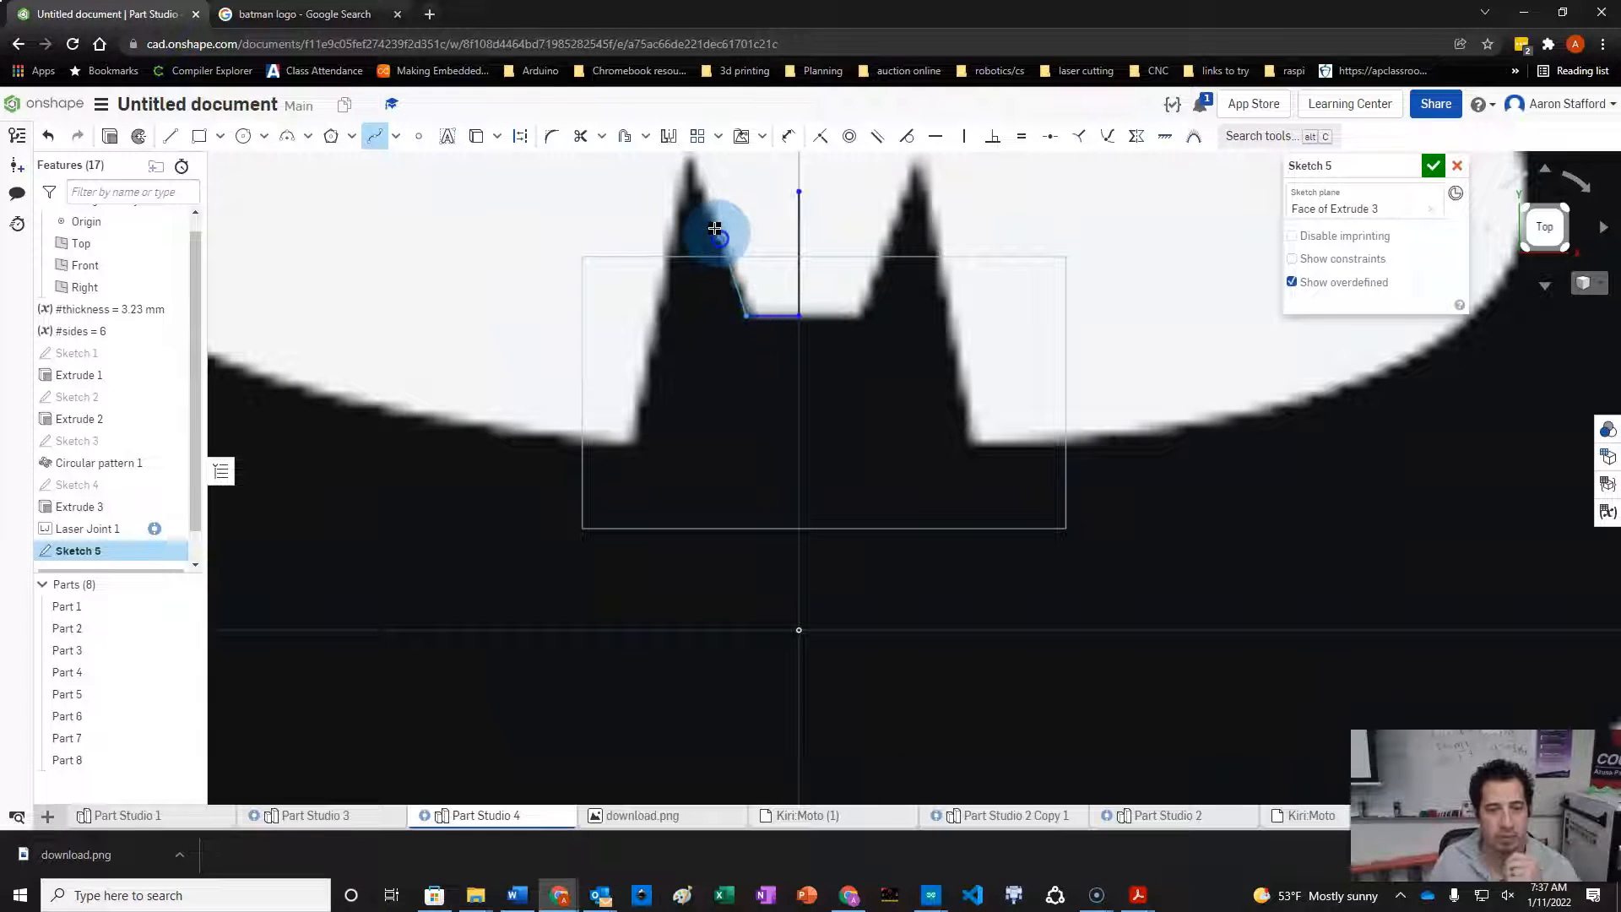
pyautogui.doubleClick(691, 160)
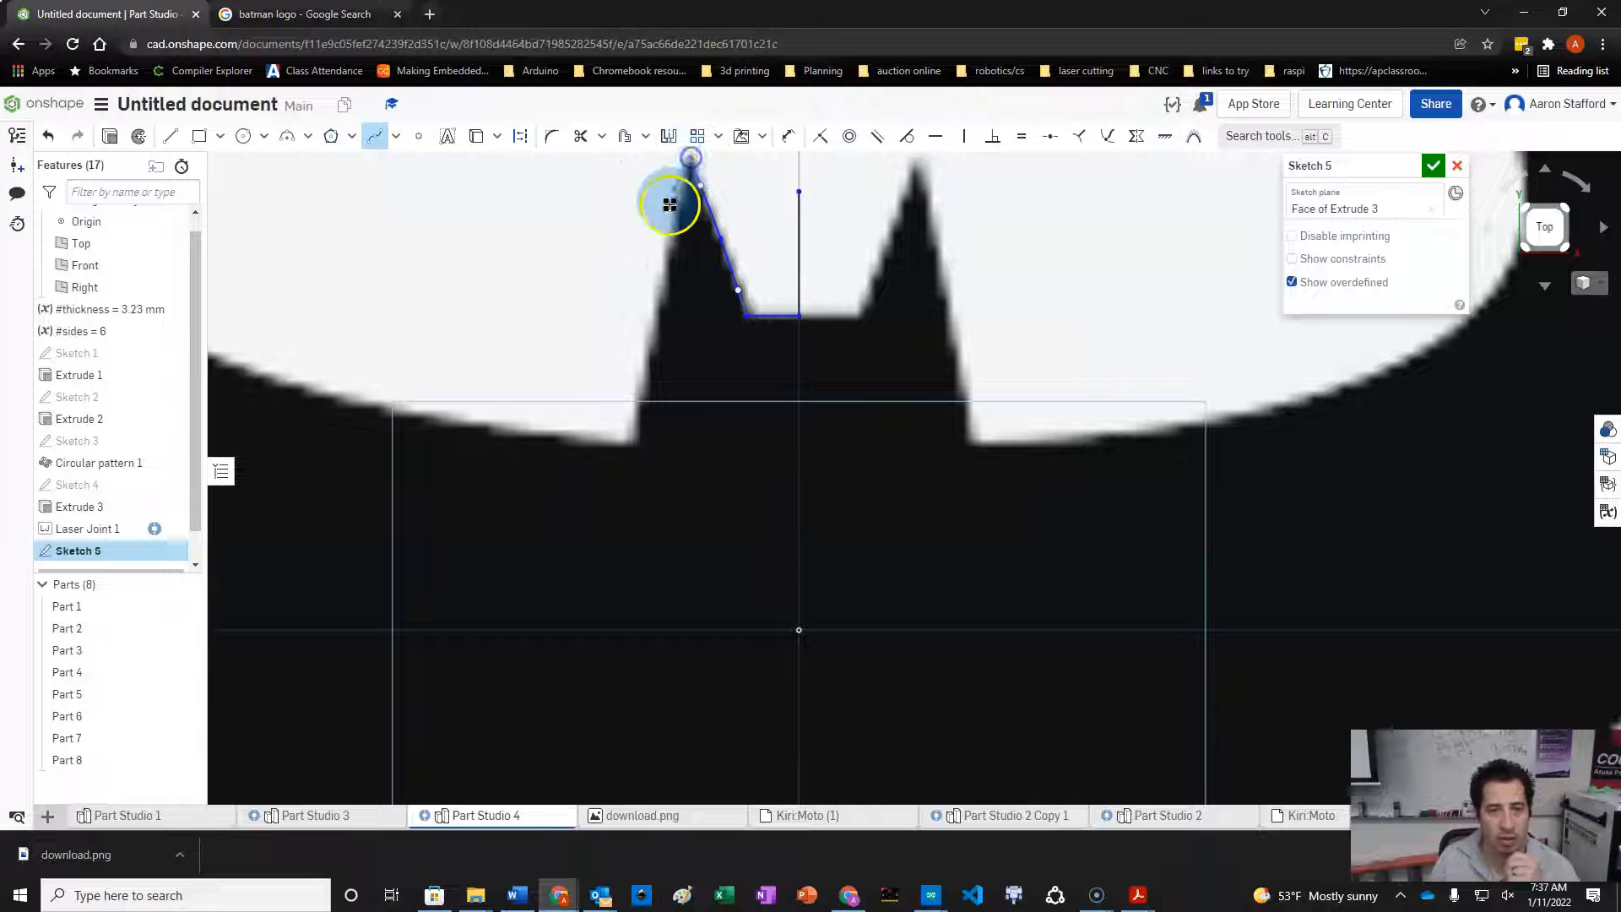
pyautogui.click(667, 283)
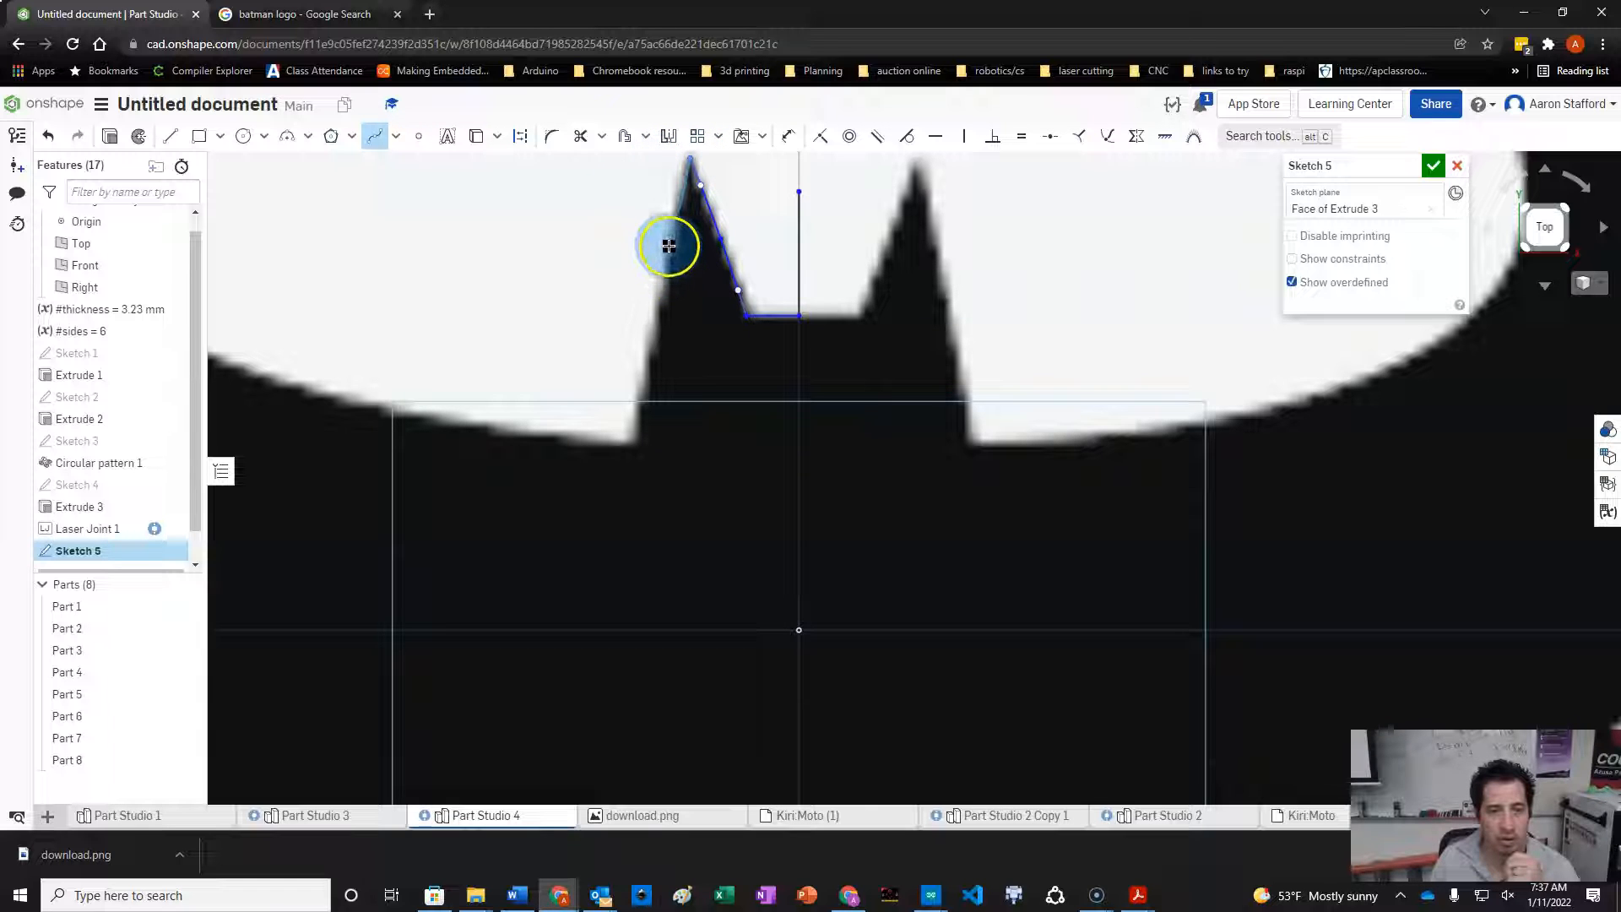
pyautogui.click(633, 373)
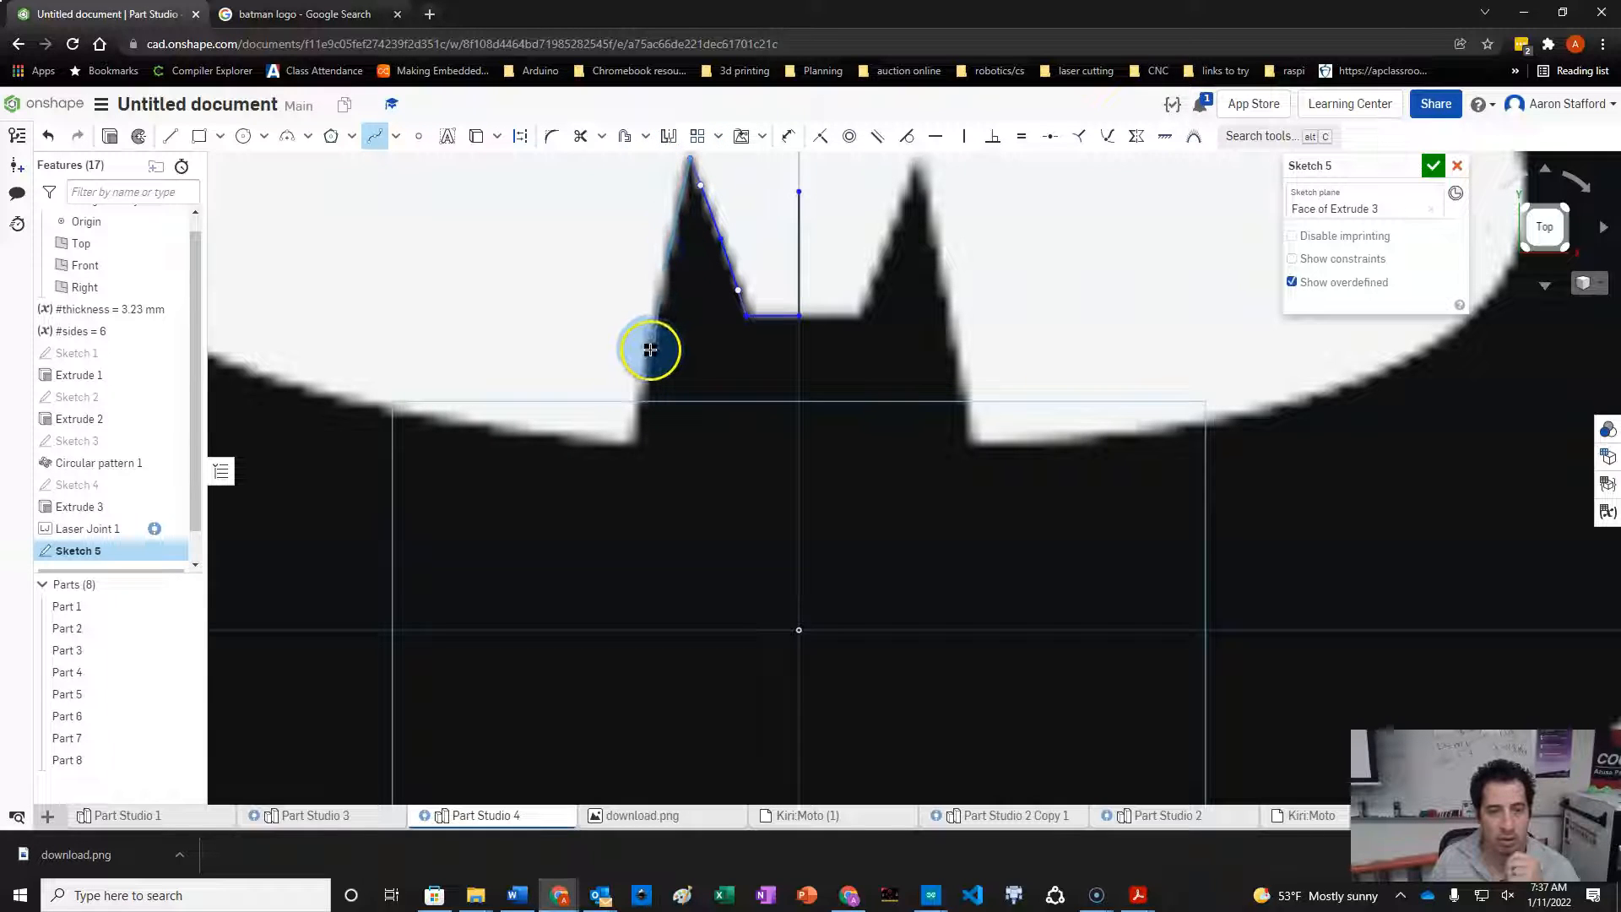
pyautogui.click(634, 446)
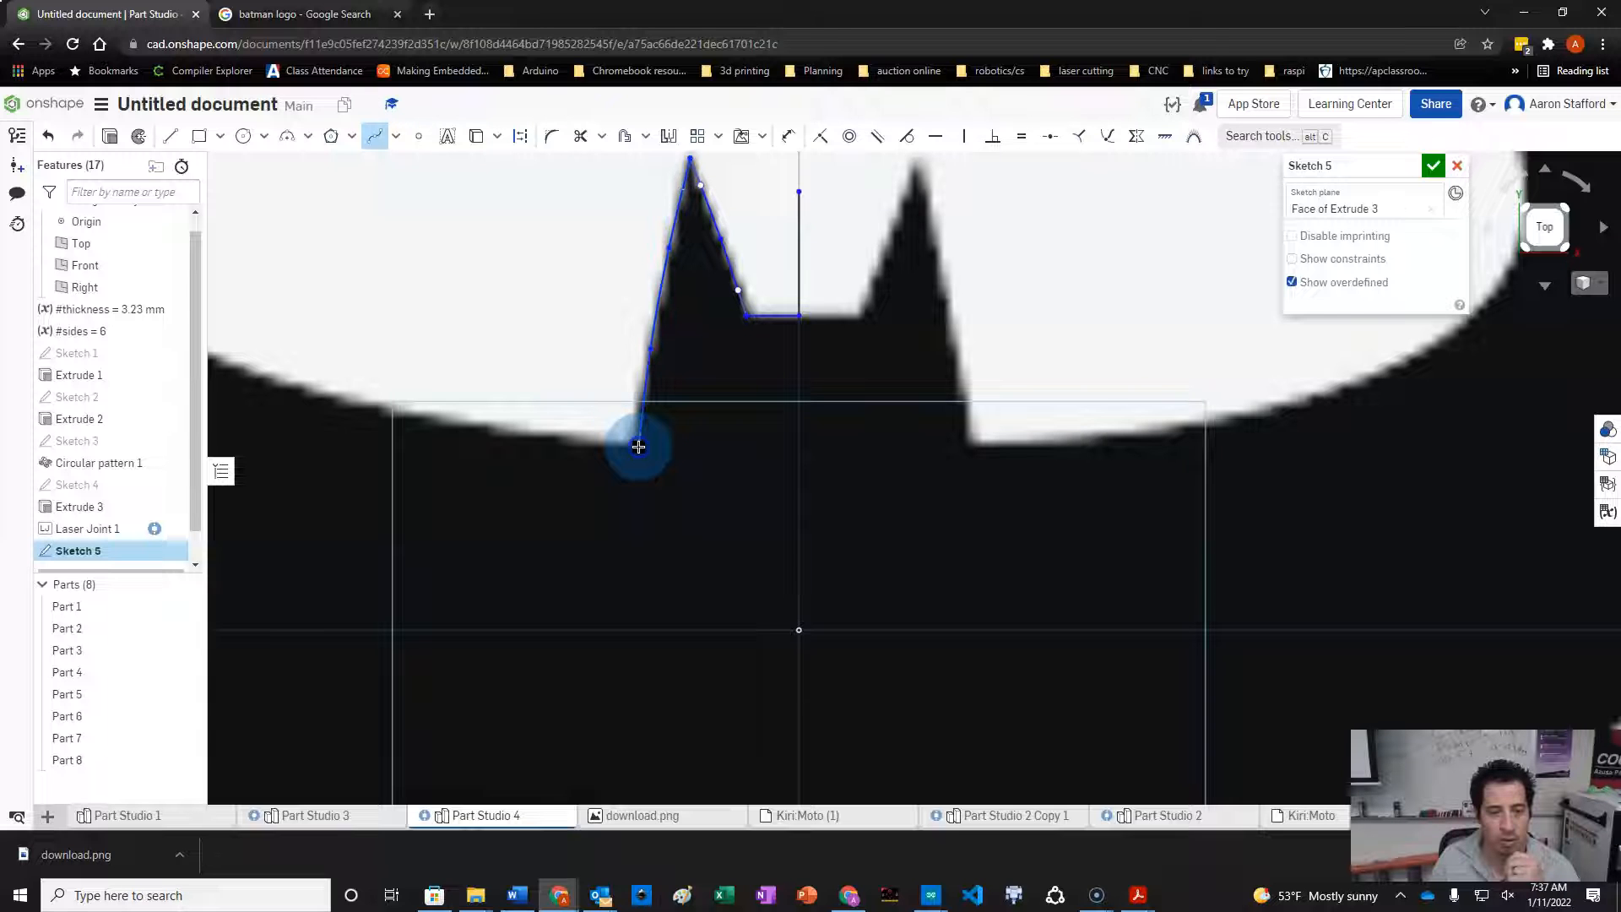
# - Trace the left wing's inner upper curve with a spline from the left ear's outer base corner around to the upper wing tip
pyautogui.scroll(-3, 540, 402)
pyautogui.scroll(-3, 929, 638)
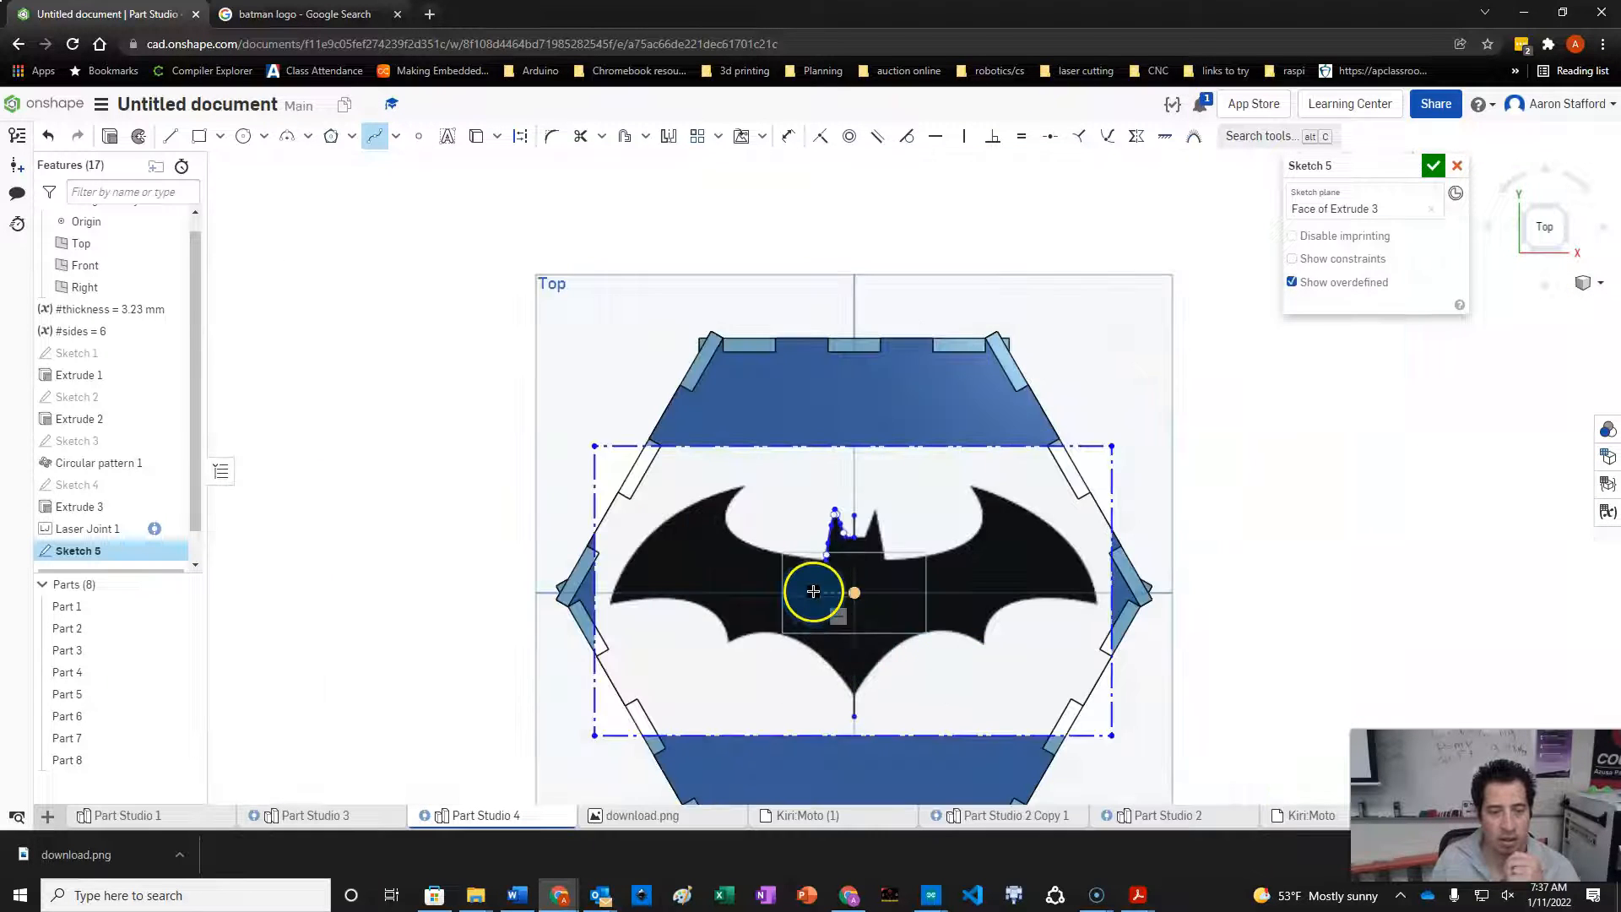
pyautogui.scroll(3, 813, 591)
pyautogui.scroll(3, 821, 499)
pyautogui.click(876, 508)
pyautogui.click(723, 494)
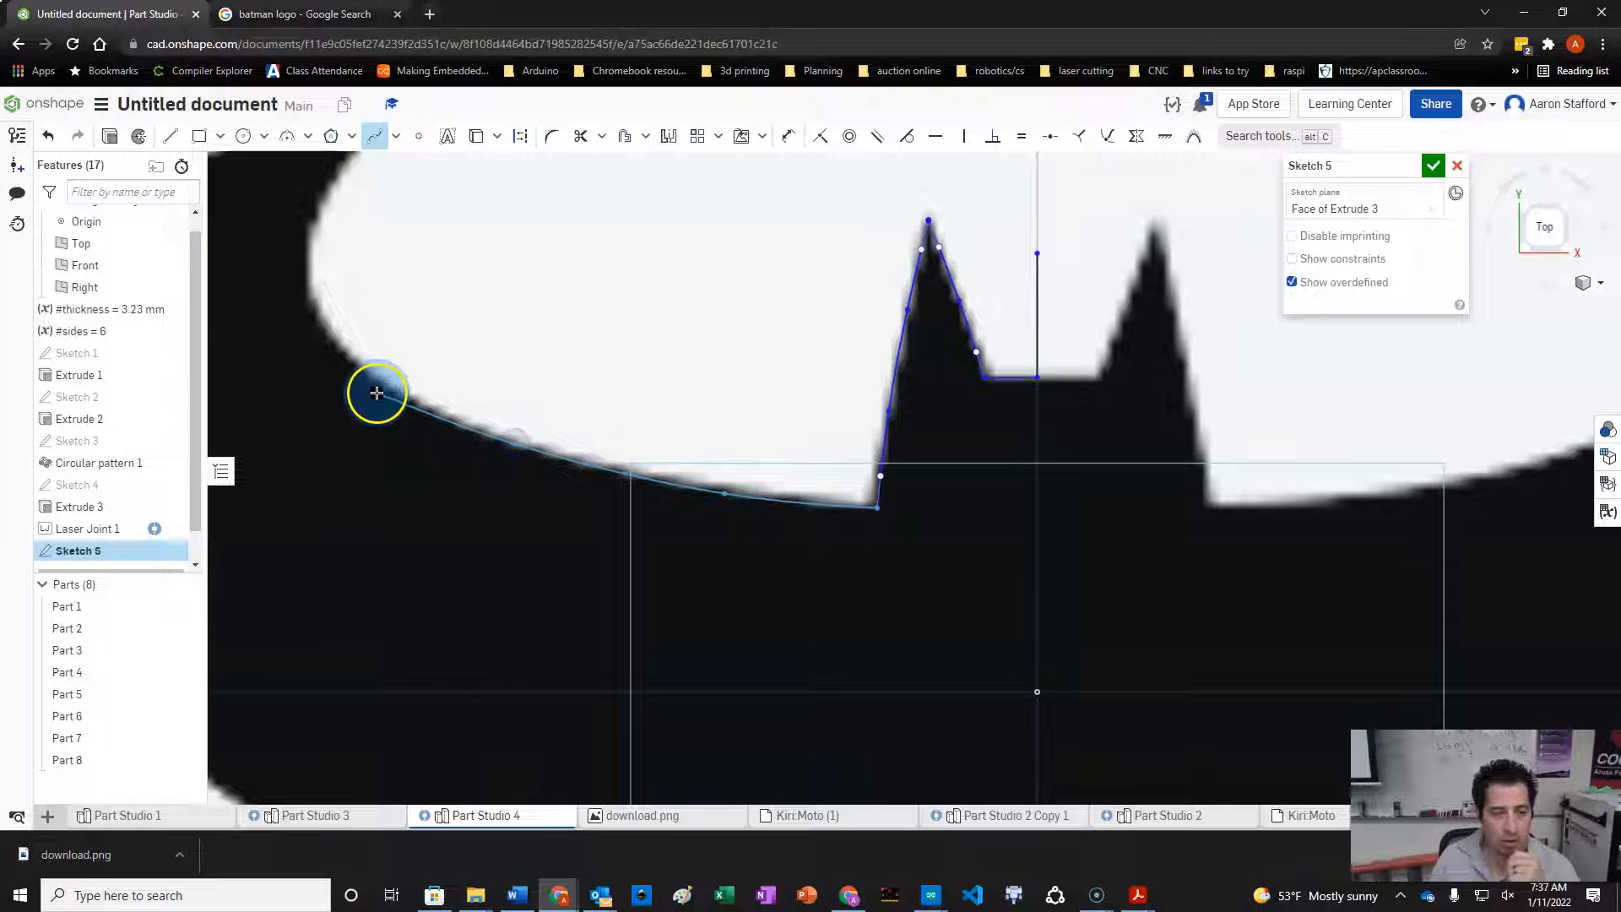
pyautogui.click(337, 346)
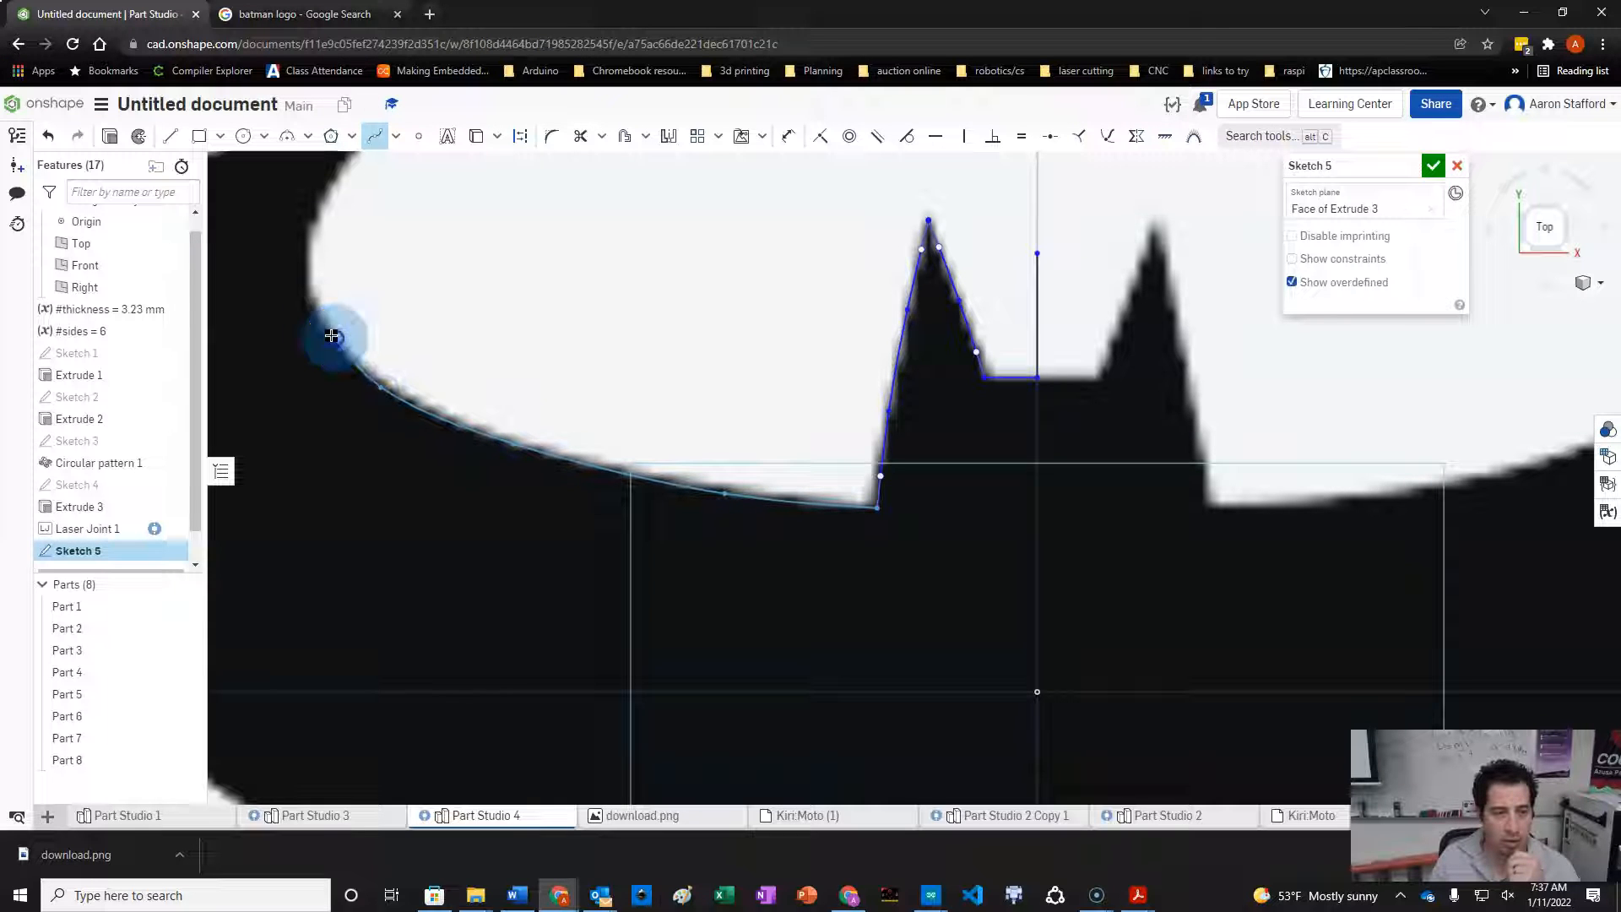
pyautogui.click(313, 293)
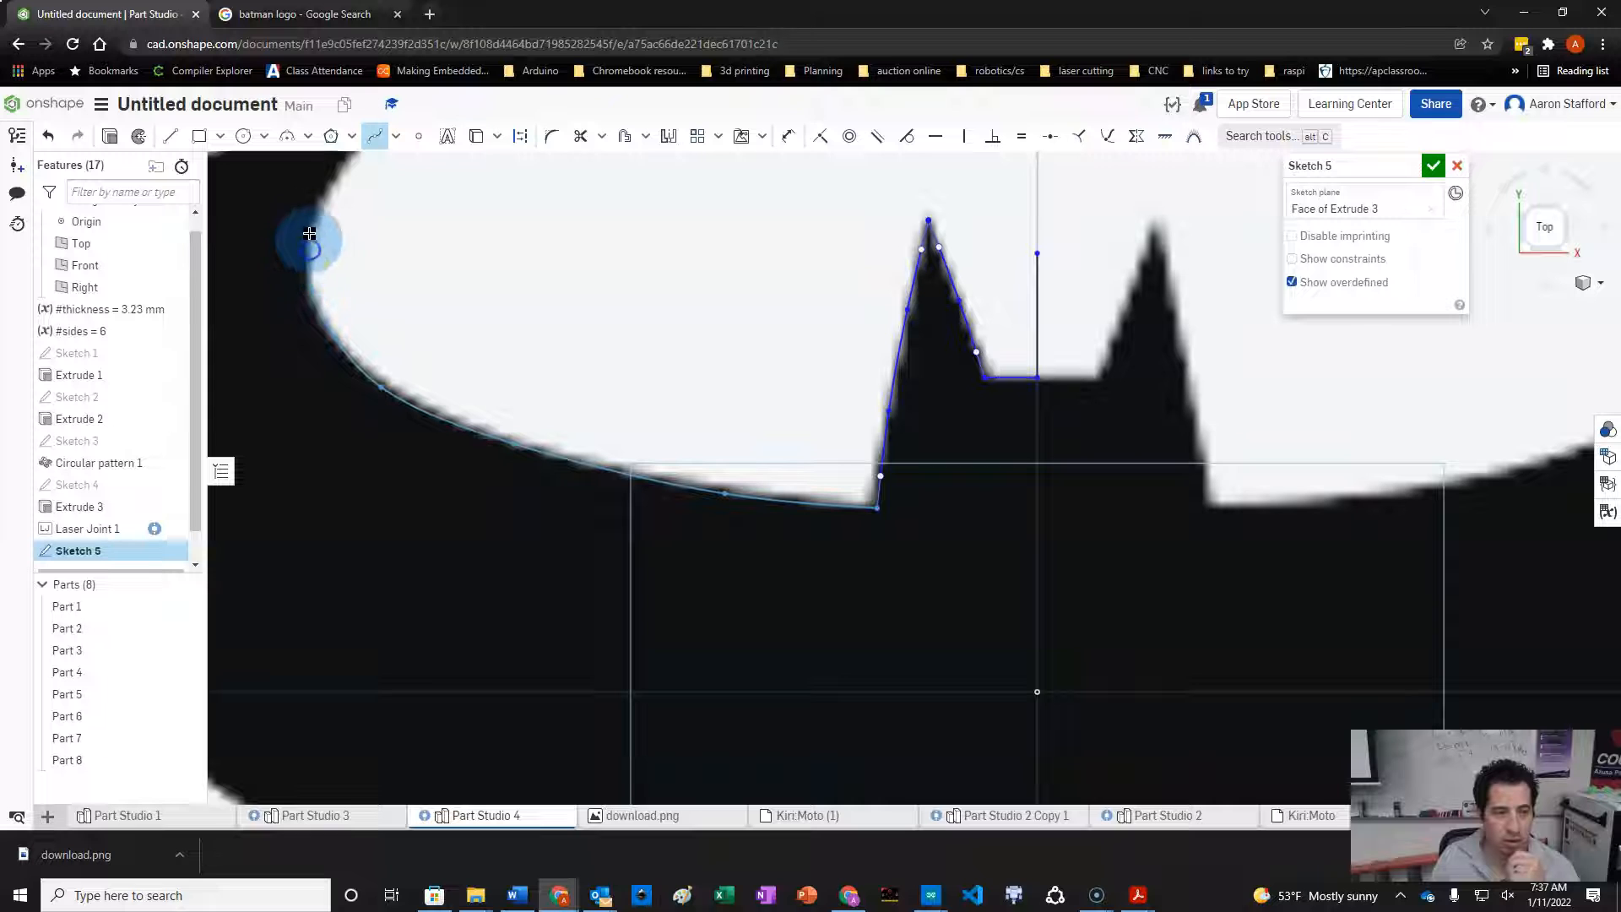
pyautogui.click(330, 189)
pyautogui.scroll(-3, 420, 318)
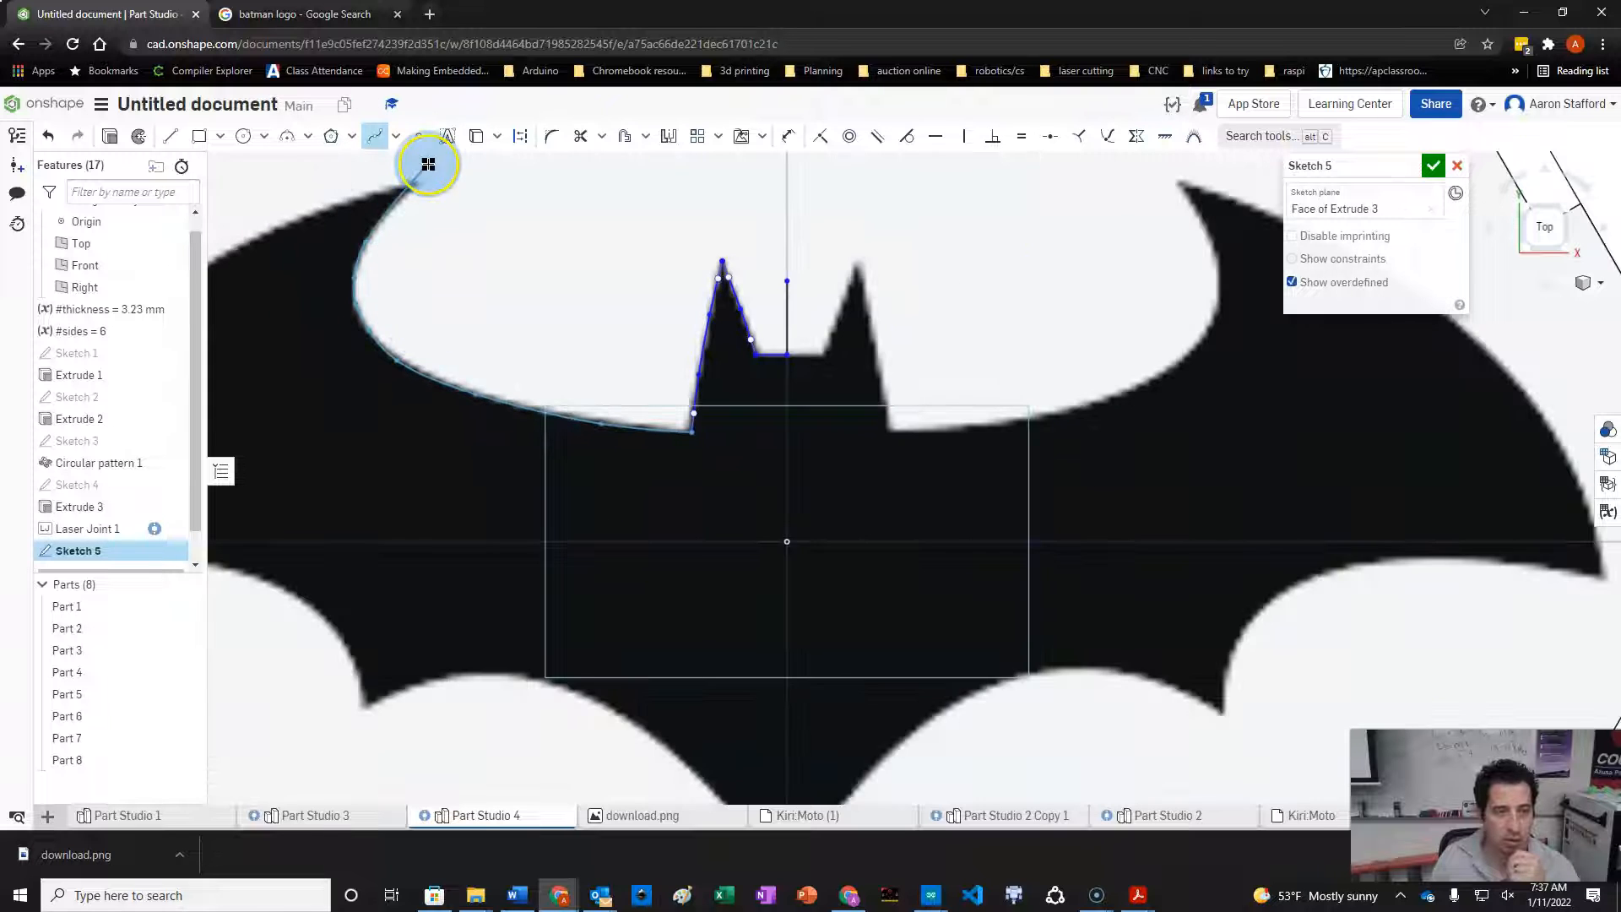
pyautogui.scroll(5, 406, 186)
pyautogui.click(407, 186)
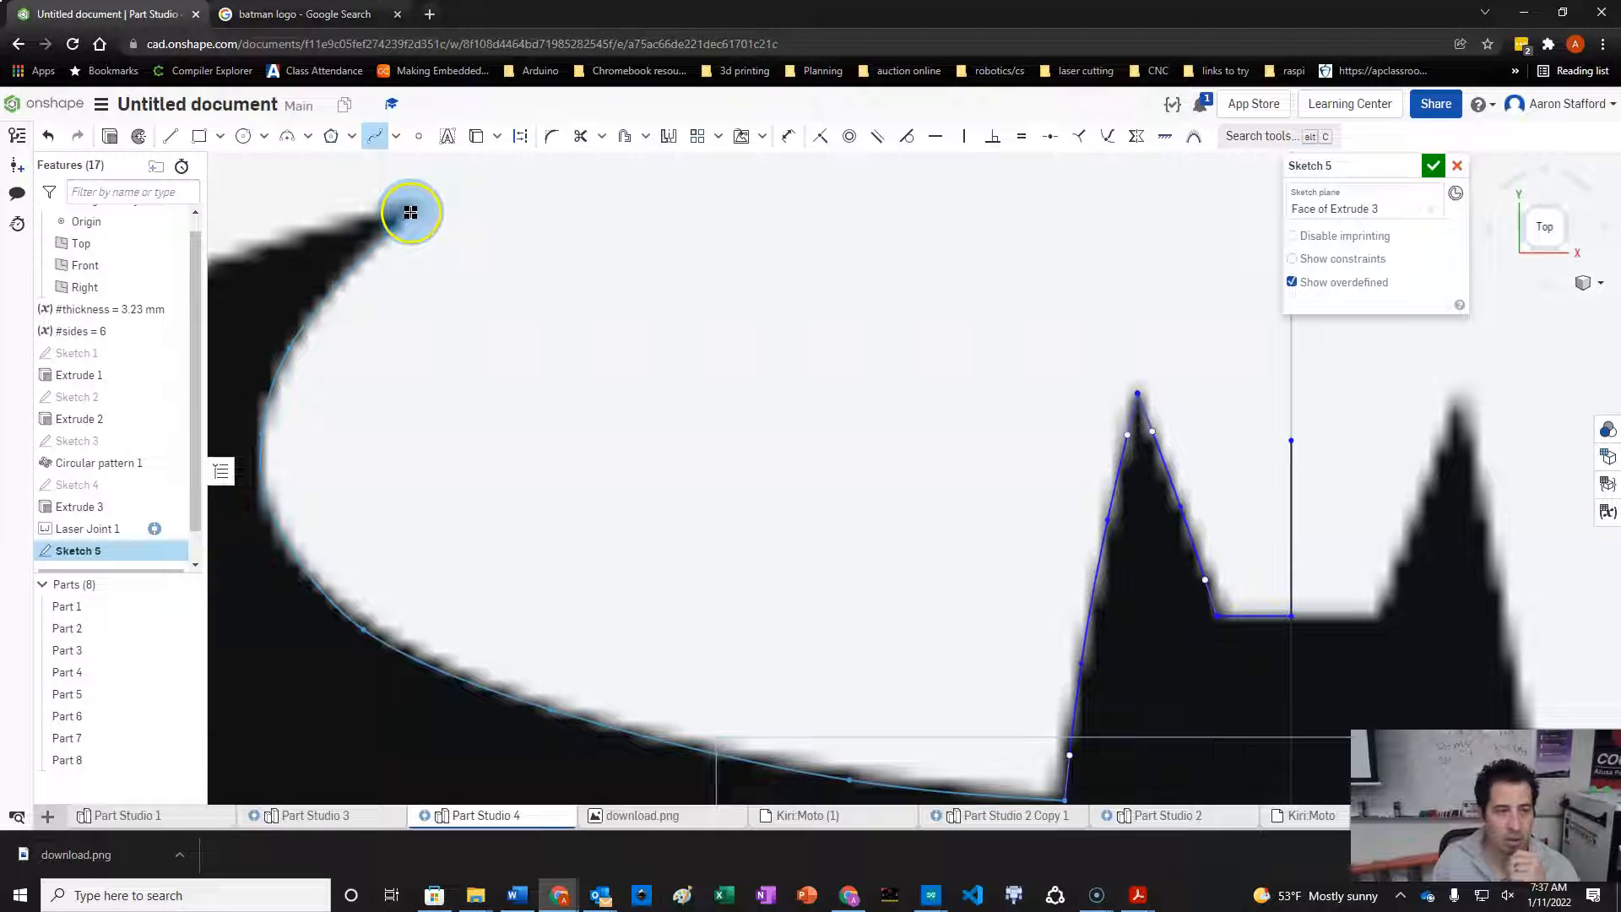
# - Trace the left wing's outer edge with a spline from the upper wing tip down to the far left wing point
pyautogui.scroll(-4, 656, 424)
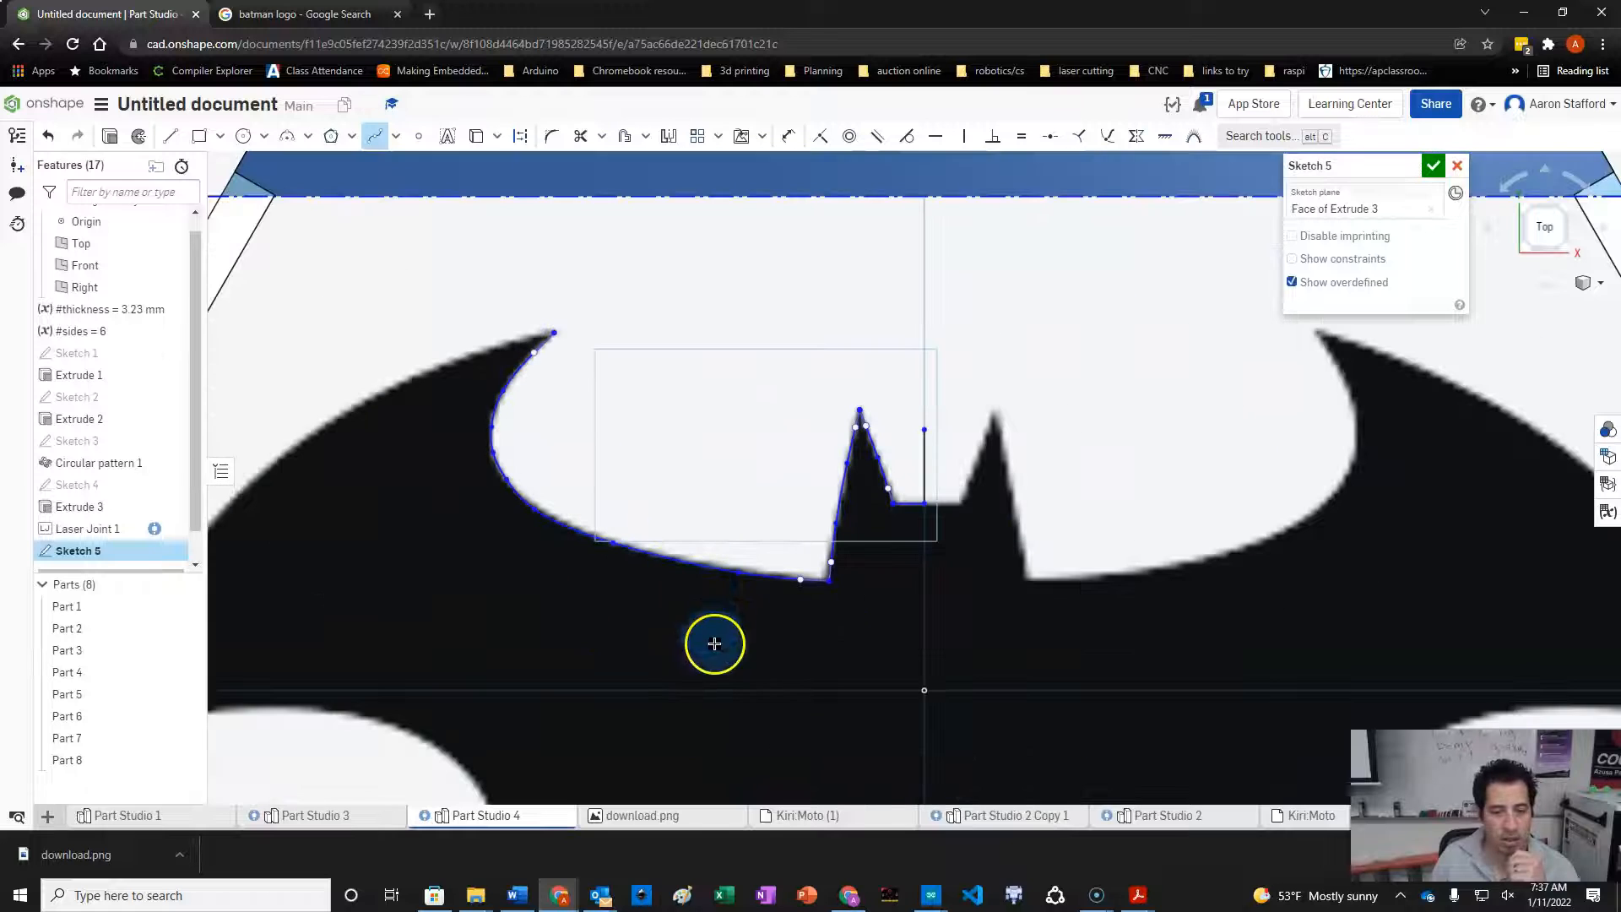
pyautogui.scroll(-4, 420, 387)
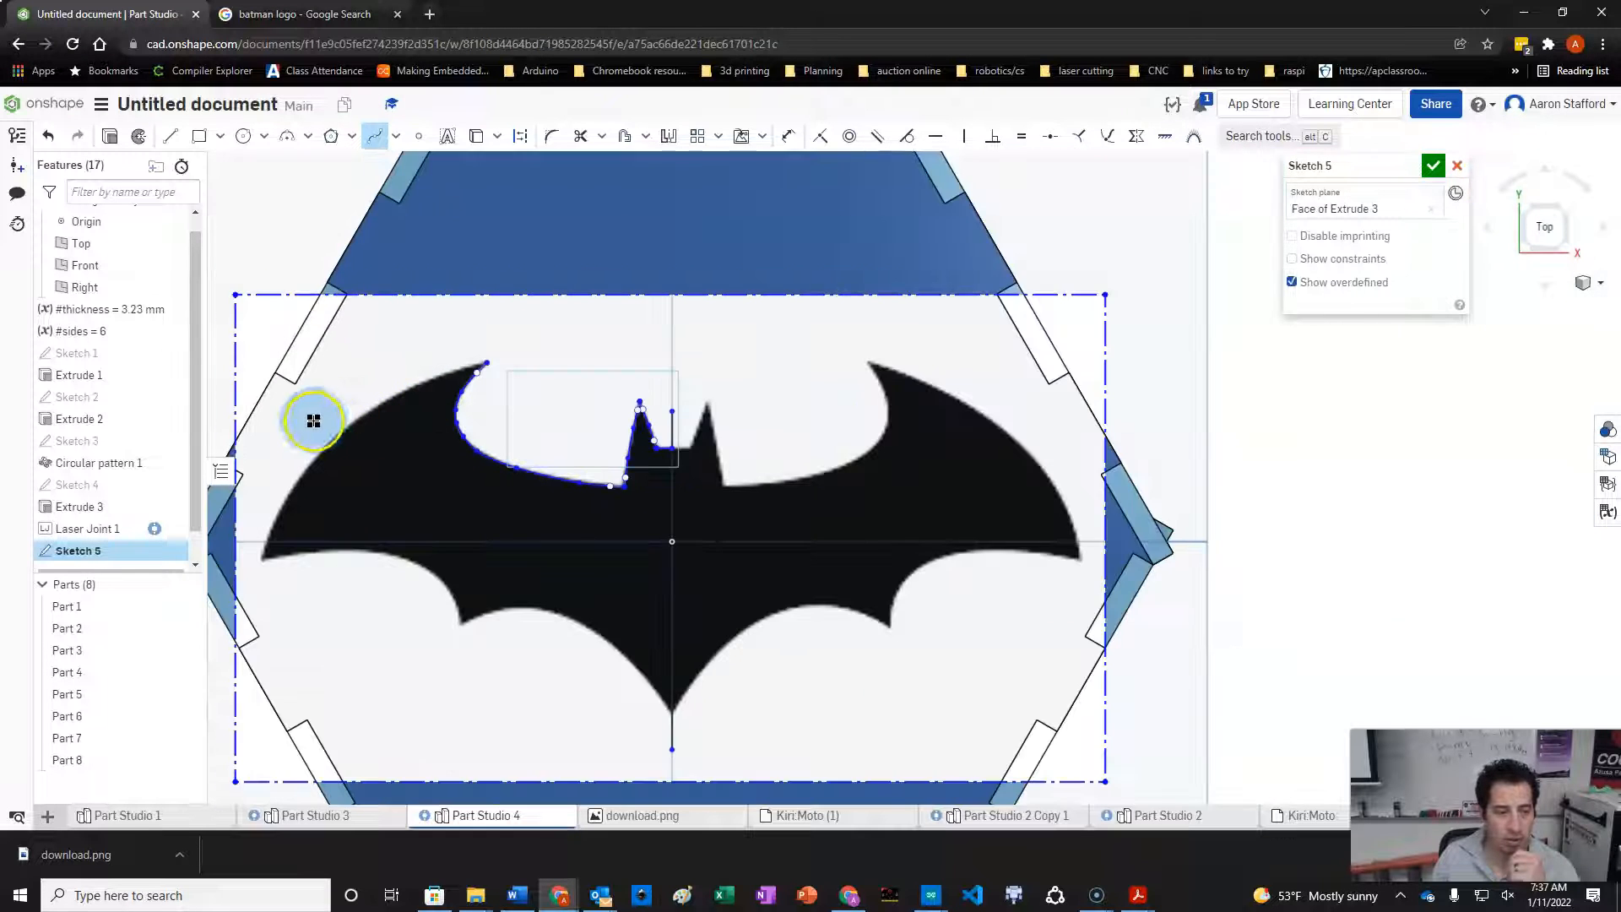
pyautogui.scroll(4, 322, 415)
pyautogui.scroll(4, 590, 326)
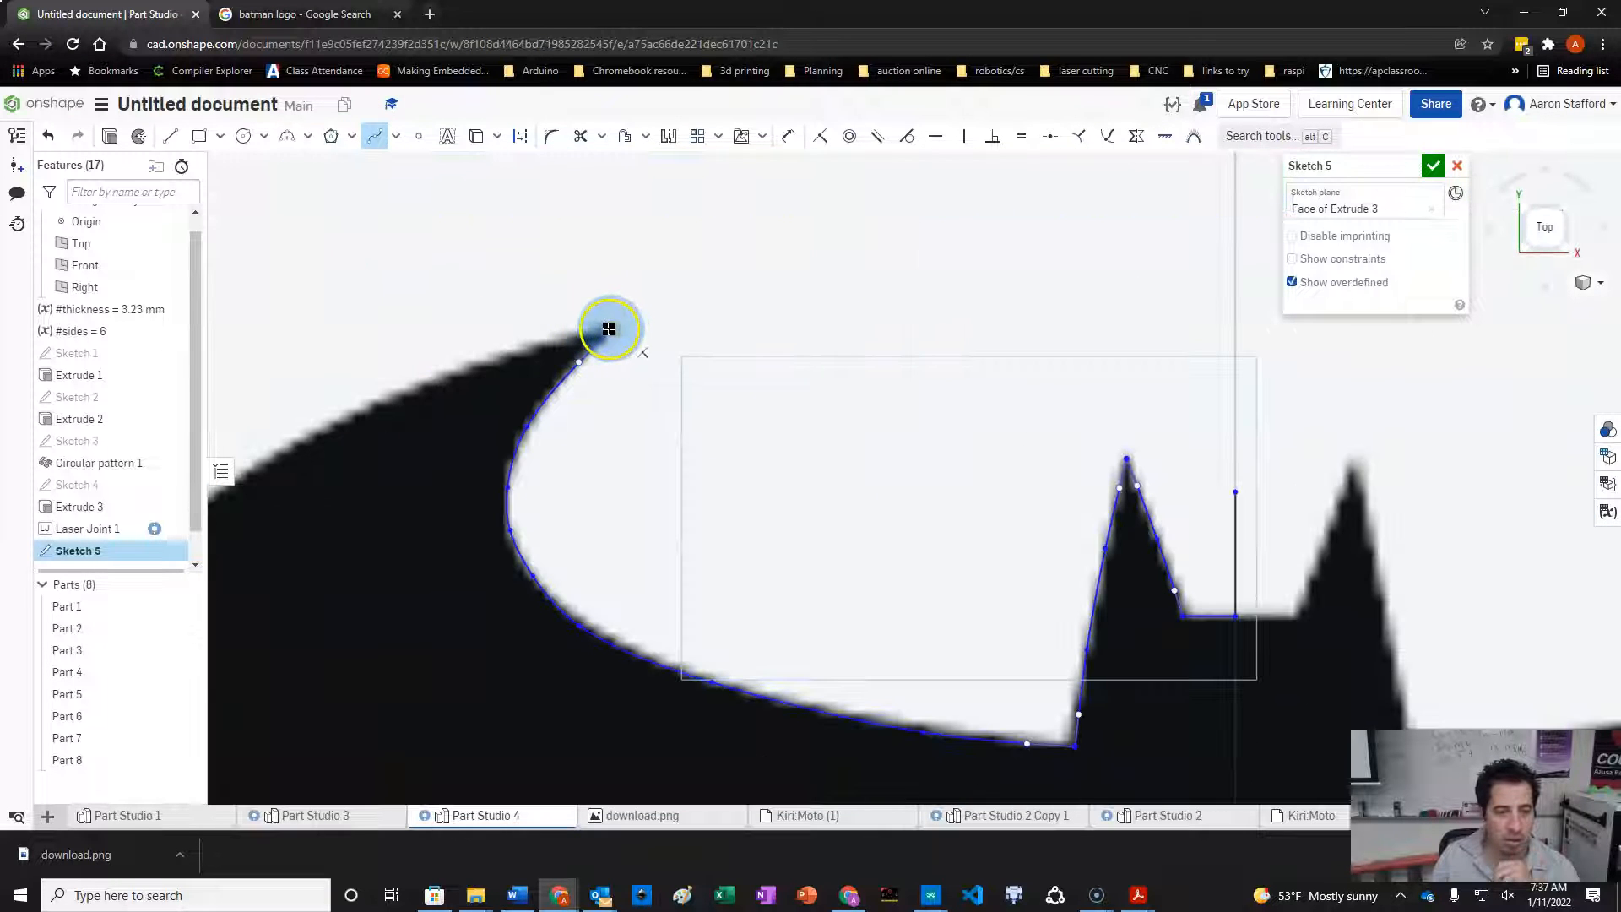
pyautogui.click(608, 328)
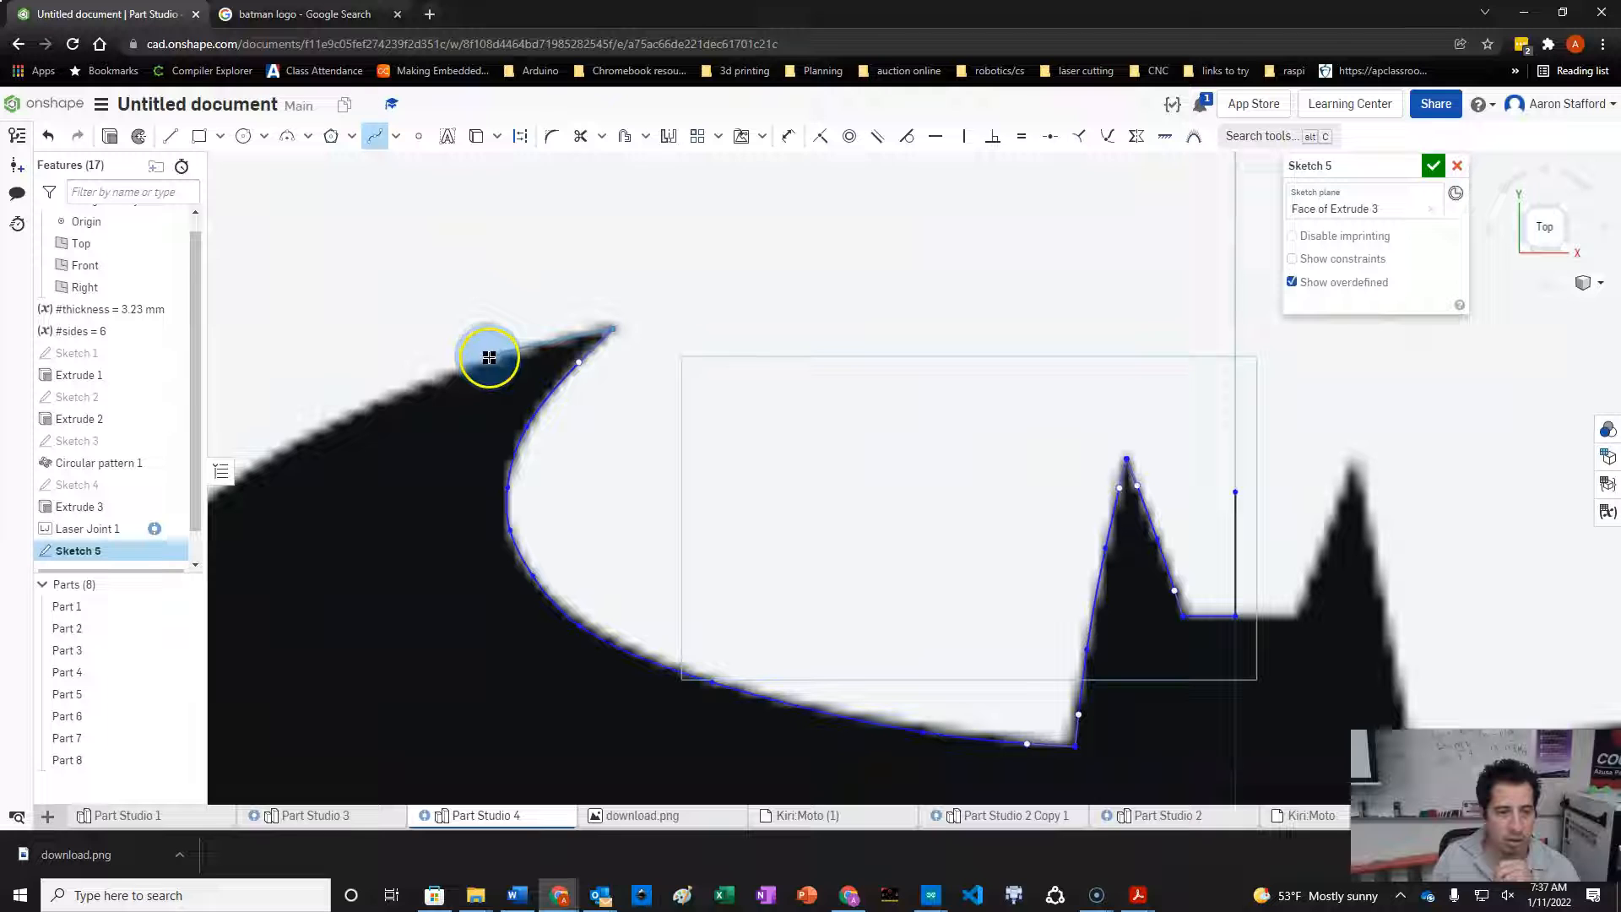
pyautogui.scroll(-5, 321, 420)
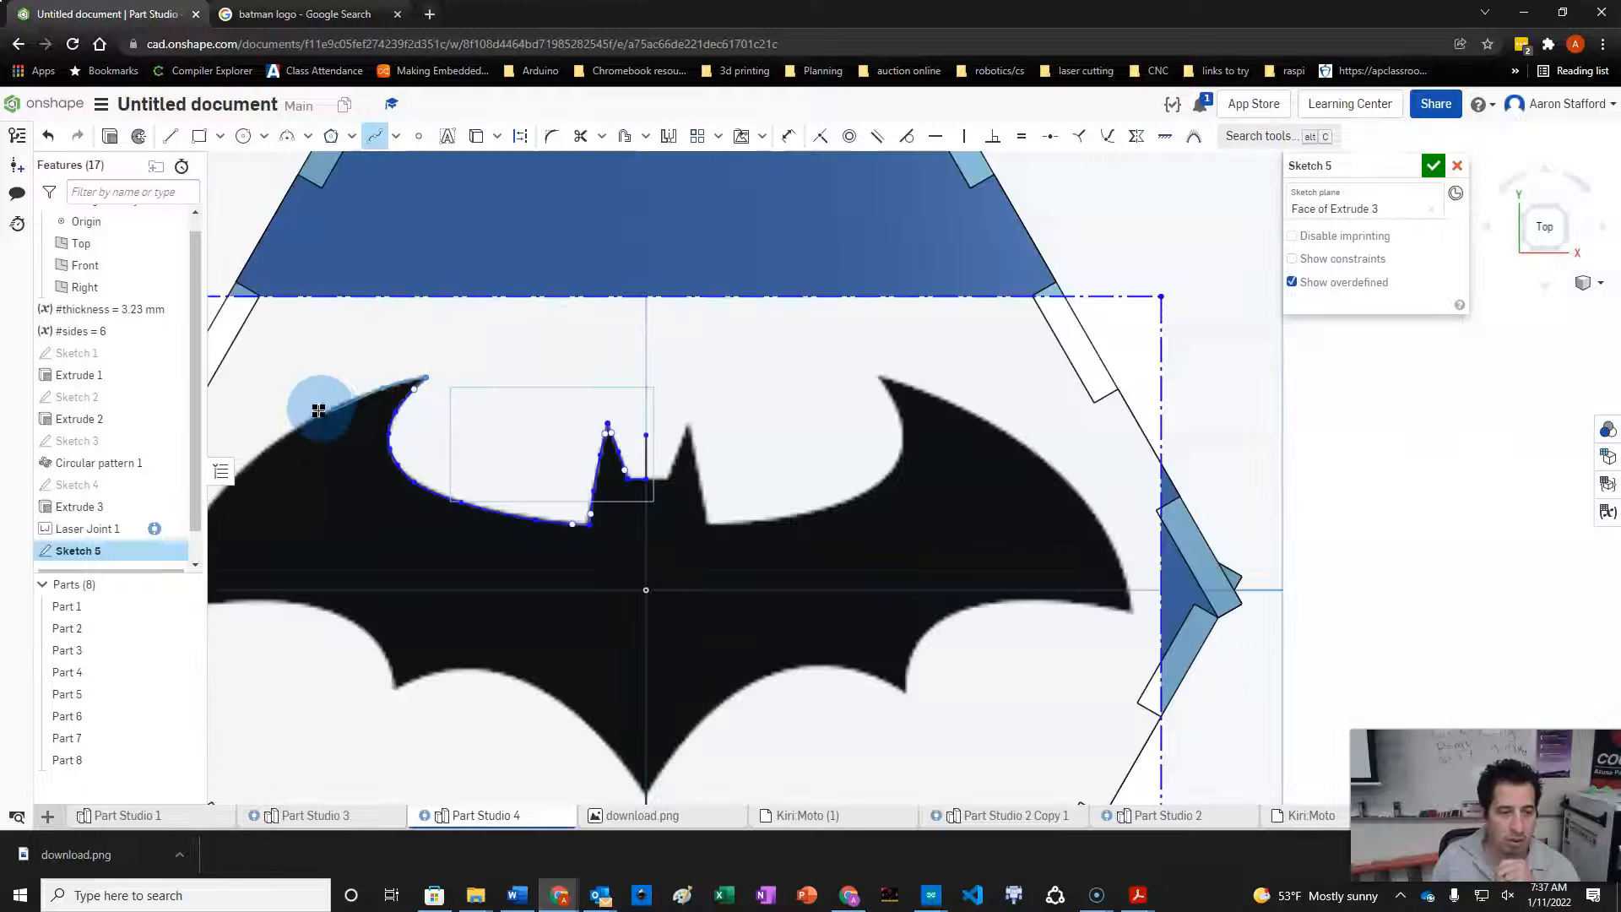
pyautogui.scroll(-3, 448, 571)
pyautogui.scroll(10, 366, 543)
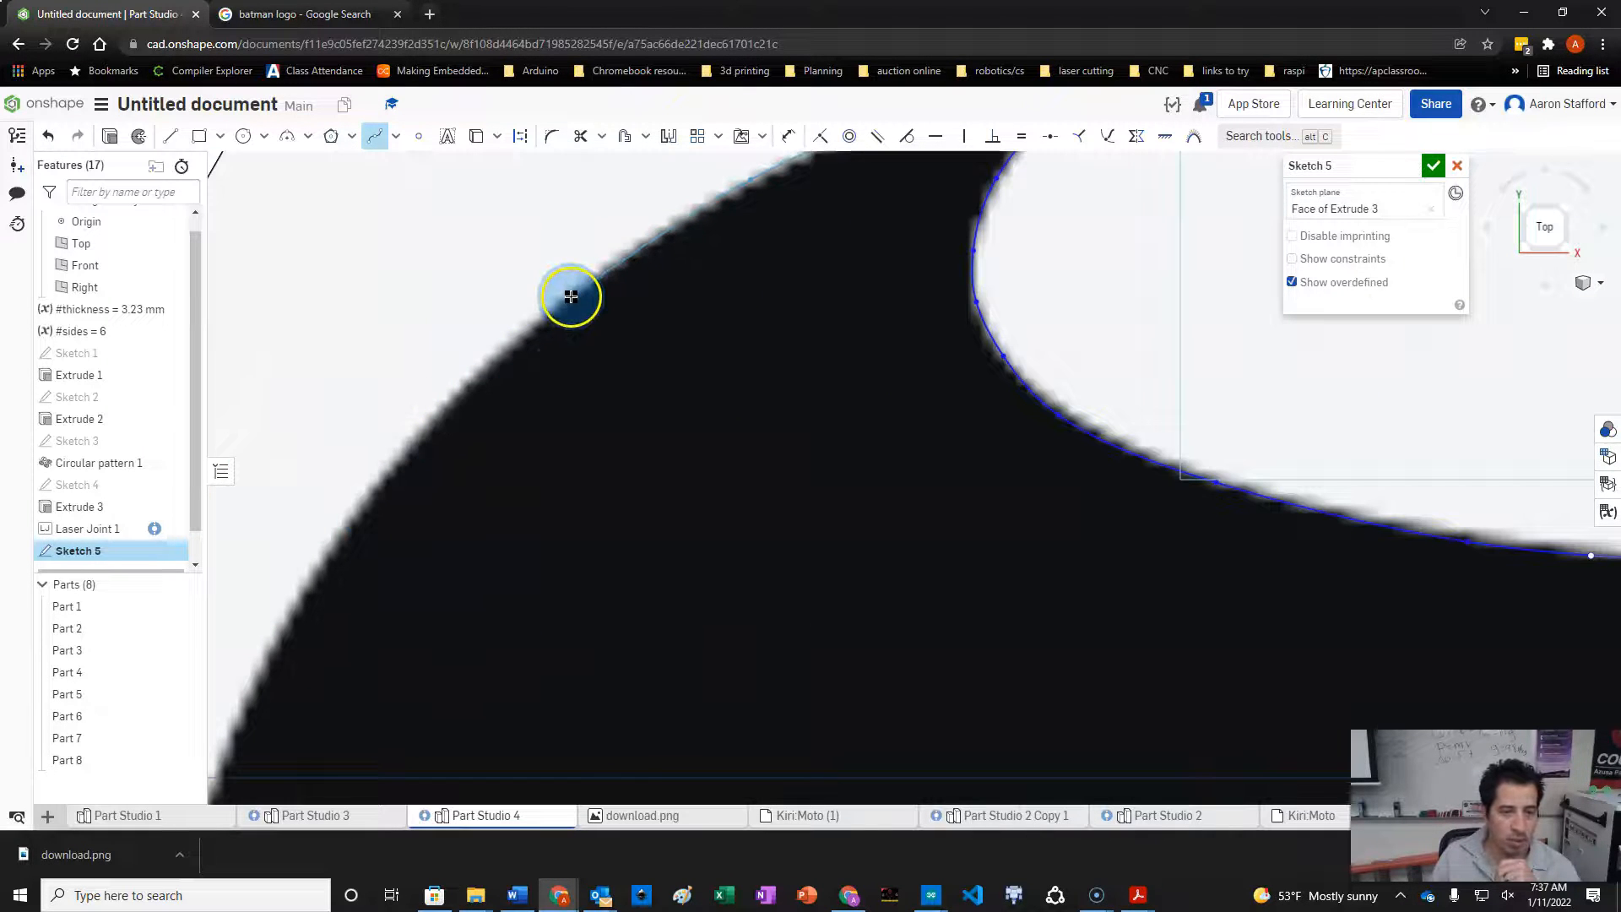
pyautogui.click(571, 296)
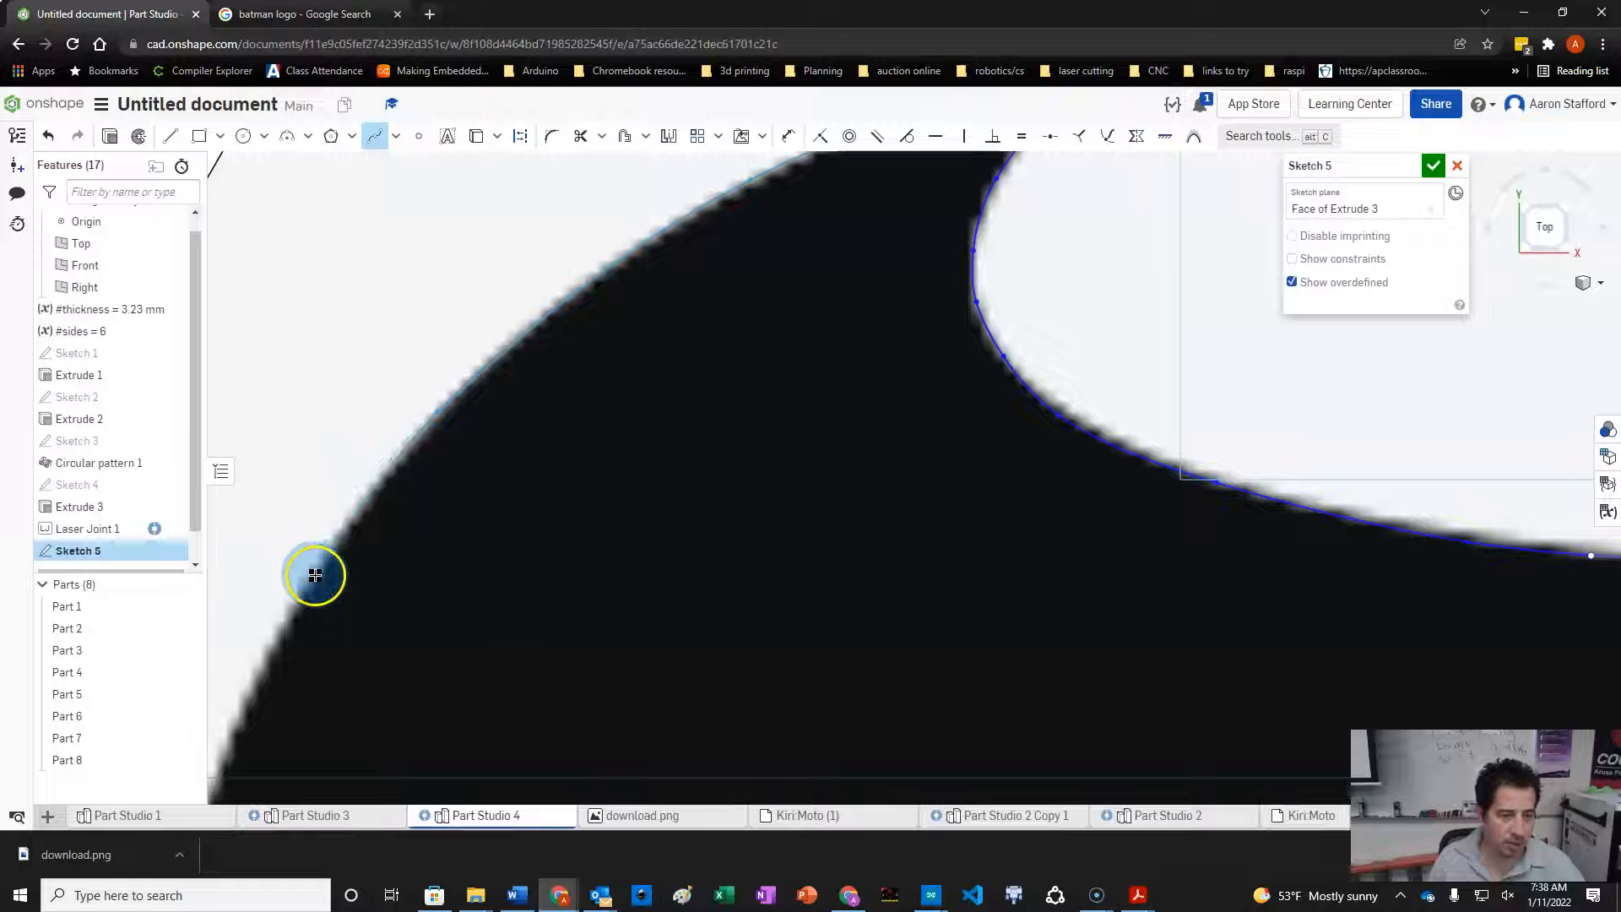
pyautogui.scroll(-3, 313, 575)
pyautogui.scroll(6, 315, 478)
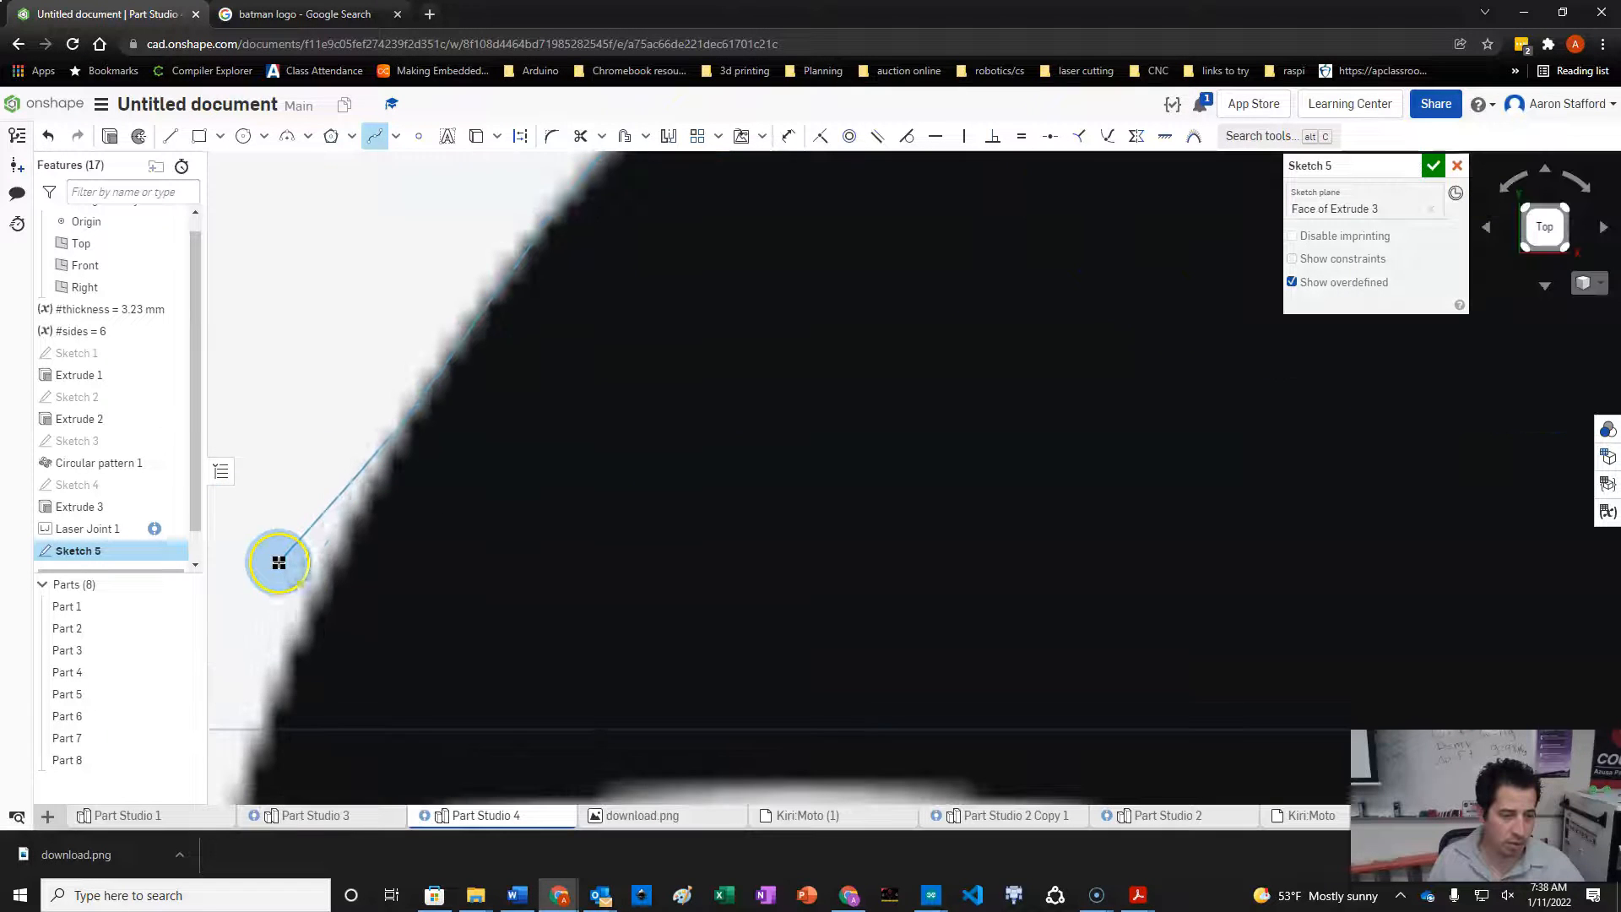
pyautogui.scroll(-3, 304, 618)
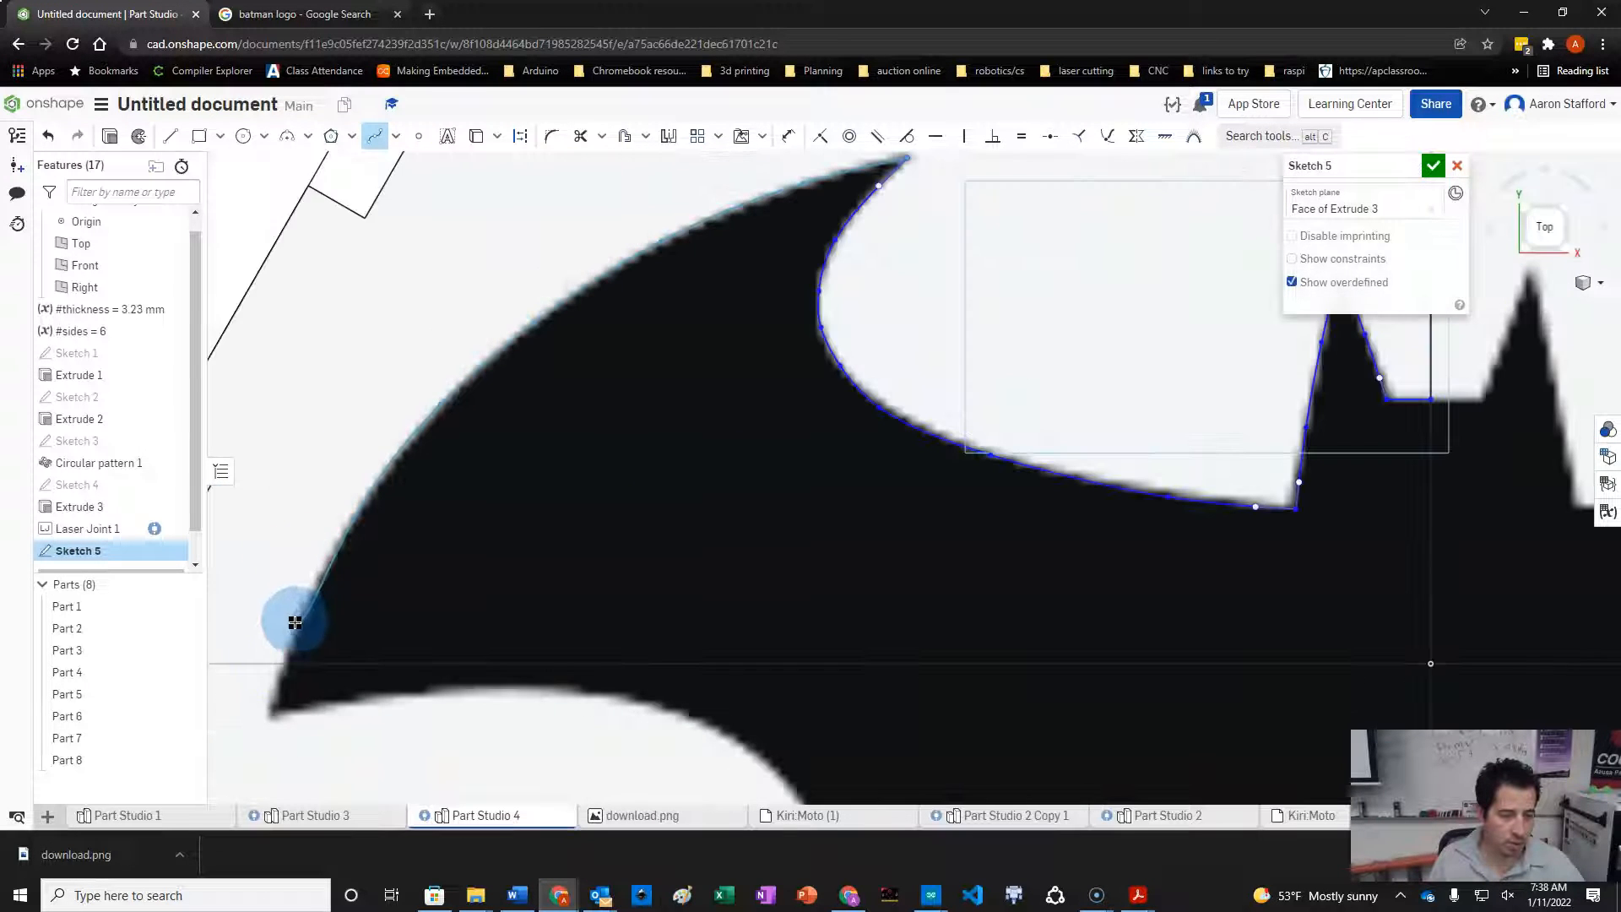
pyautogui.scroll(3, 263, 709)
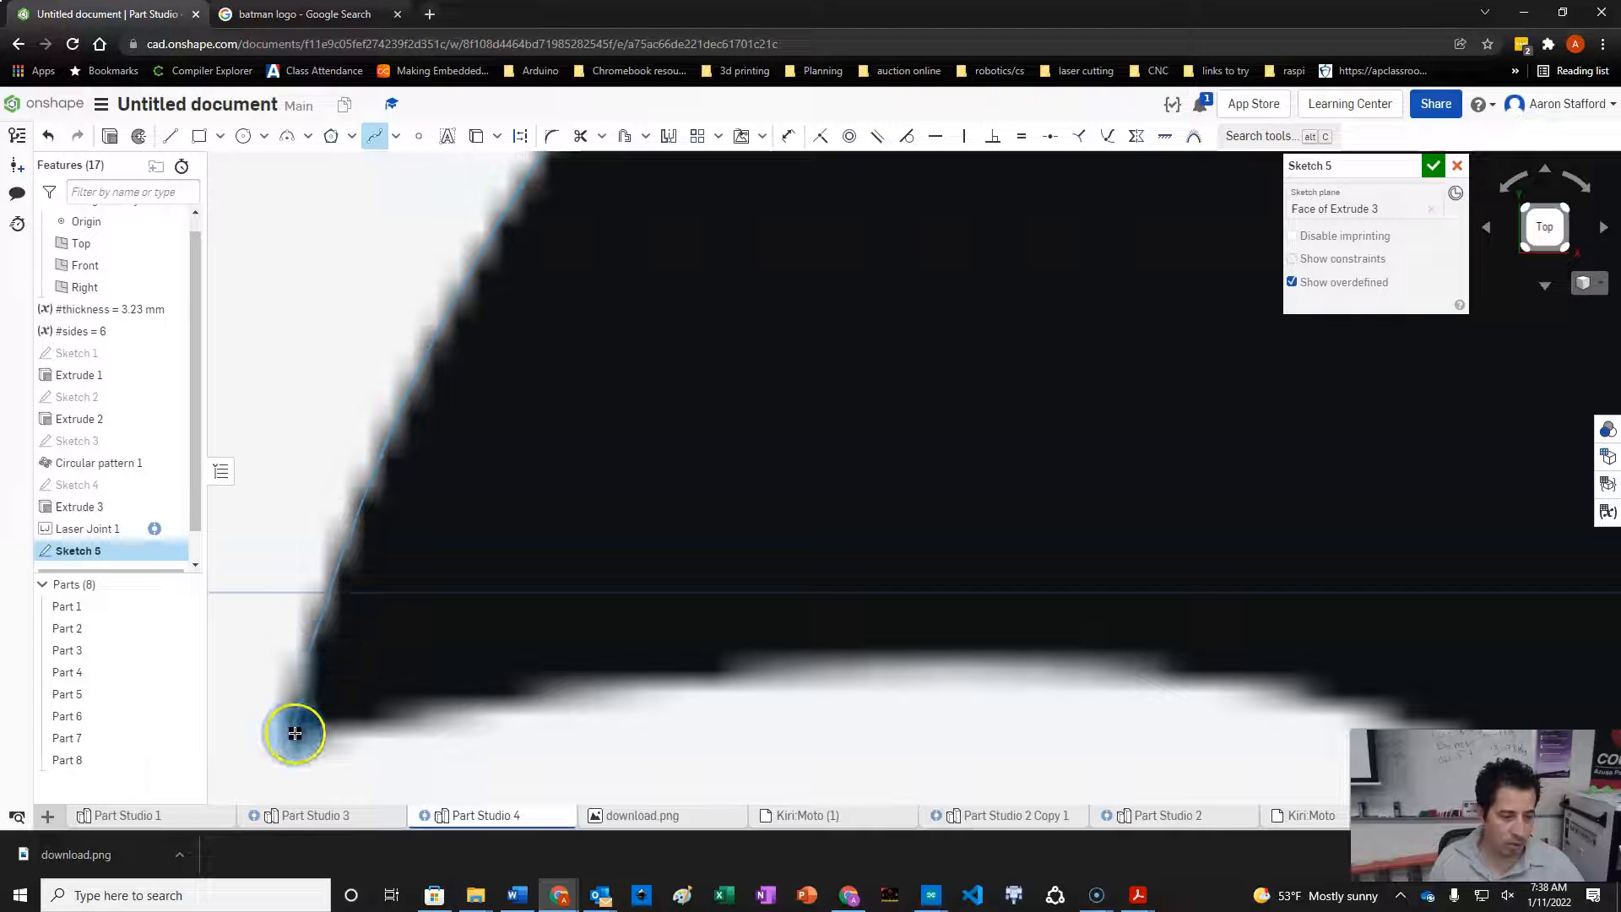
pyautogui.doubleClick(294, 730)
# - Trace the left wing's first lower scallop with a spline from the far left wing point to the lower cusp
pyautogui.scroll(-6, 292, 649)
pyautogui.scroll(5, 356, 708)
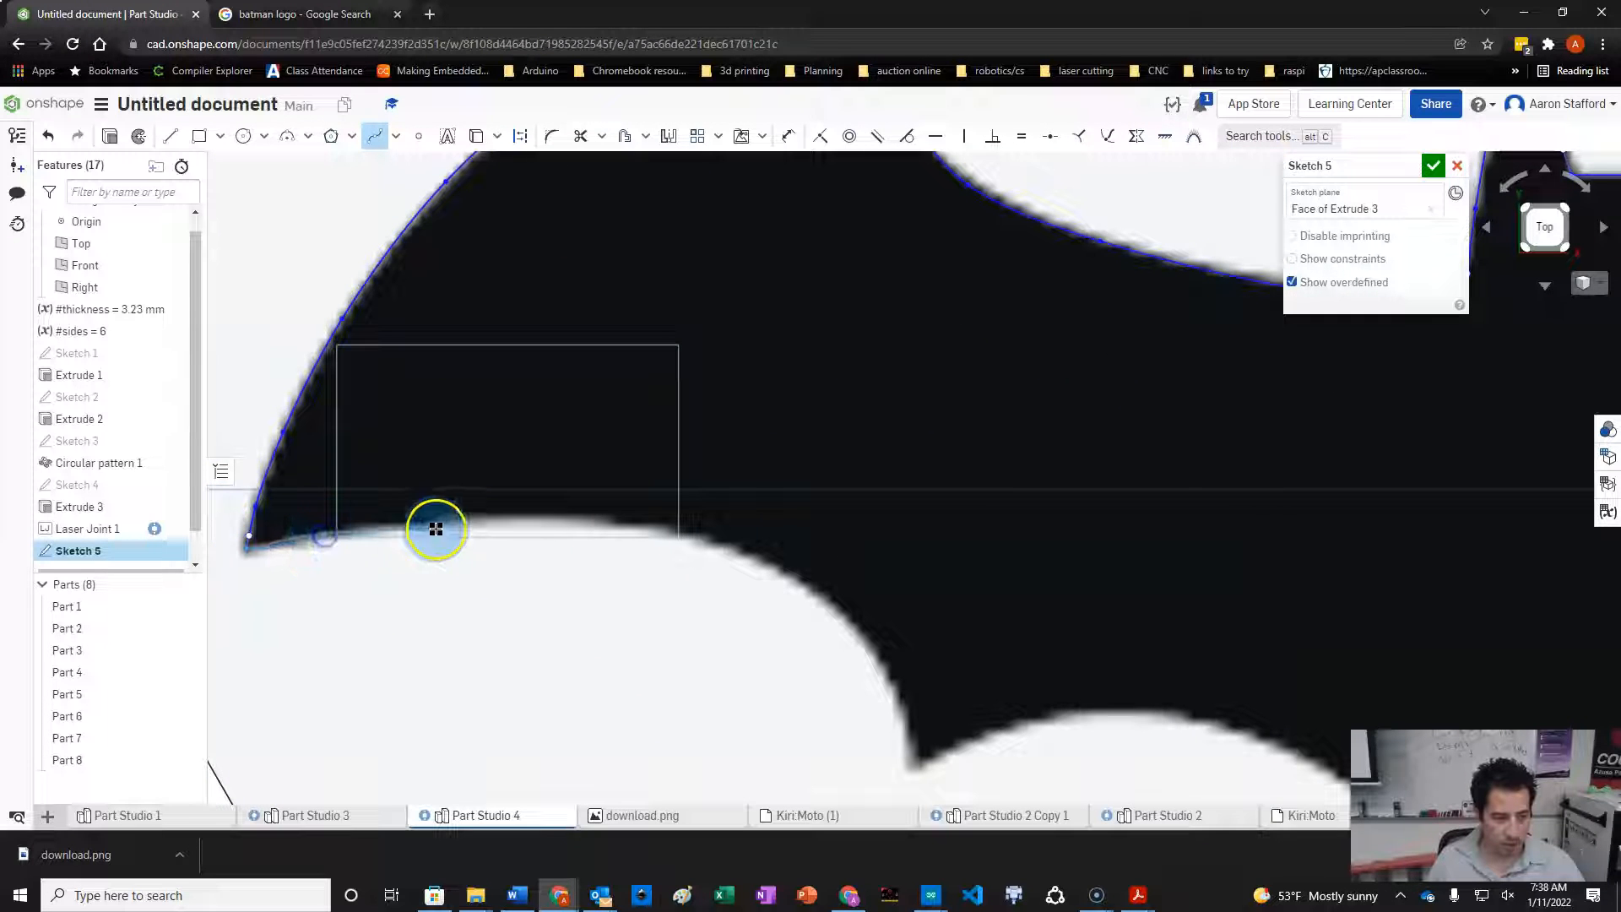
pyautogui.click(460, 515)
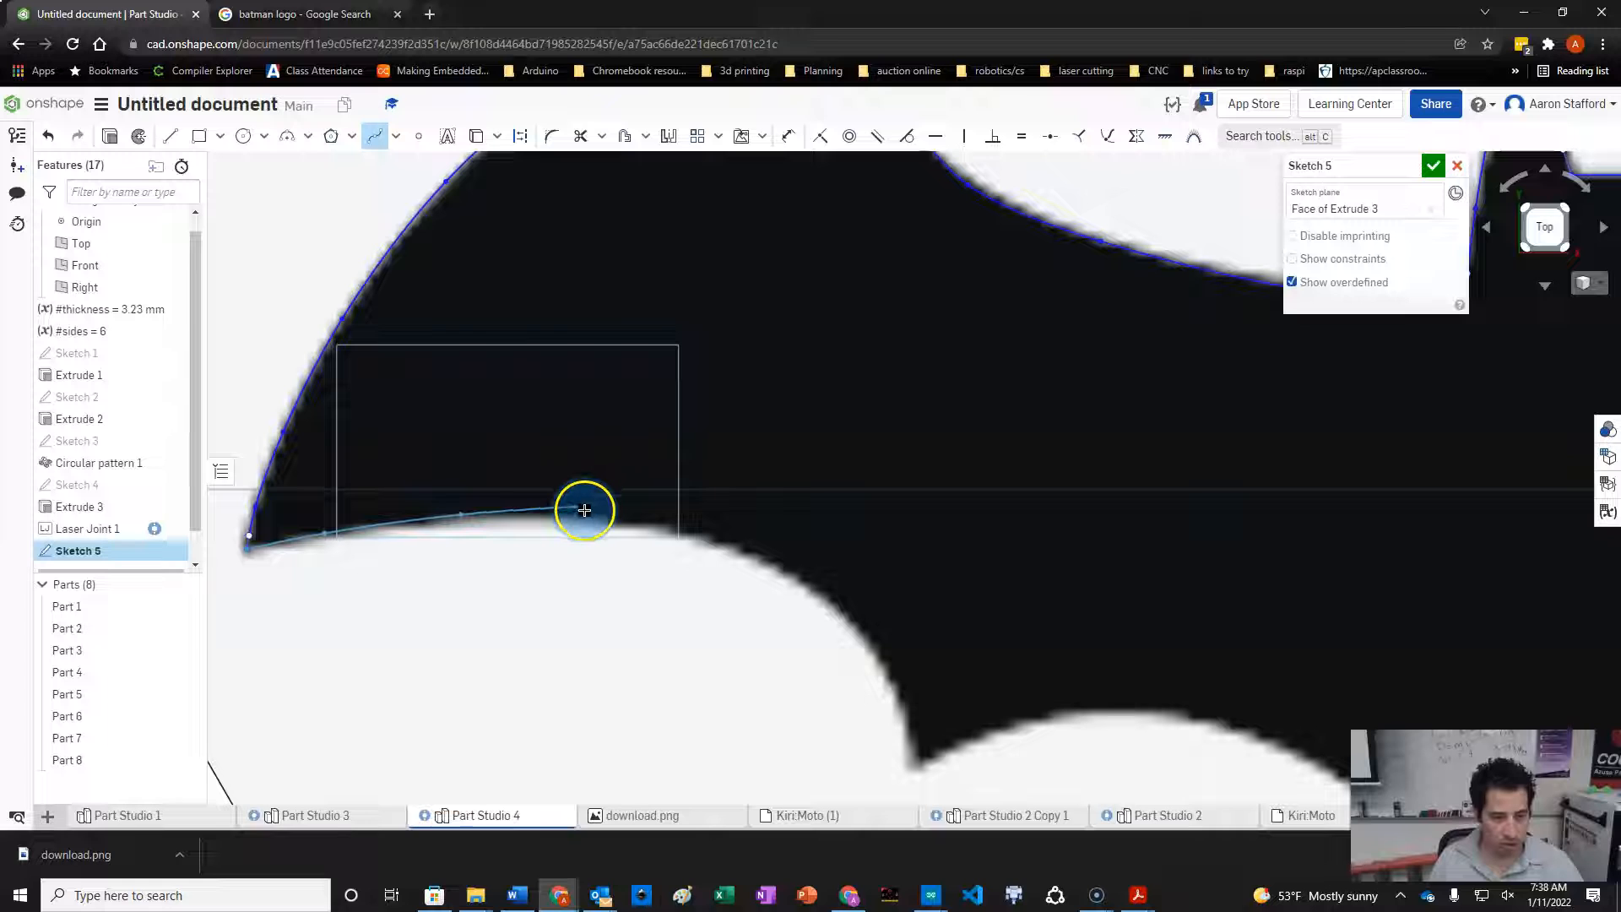
pyautogui.click(738, 551)
pyautogui.click(823, 596)
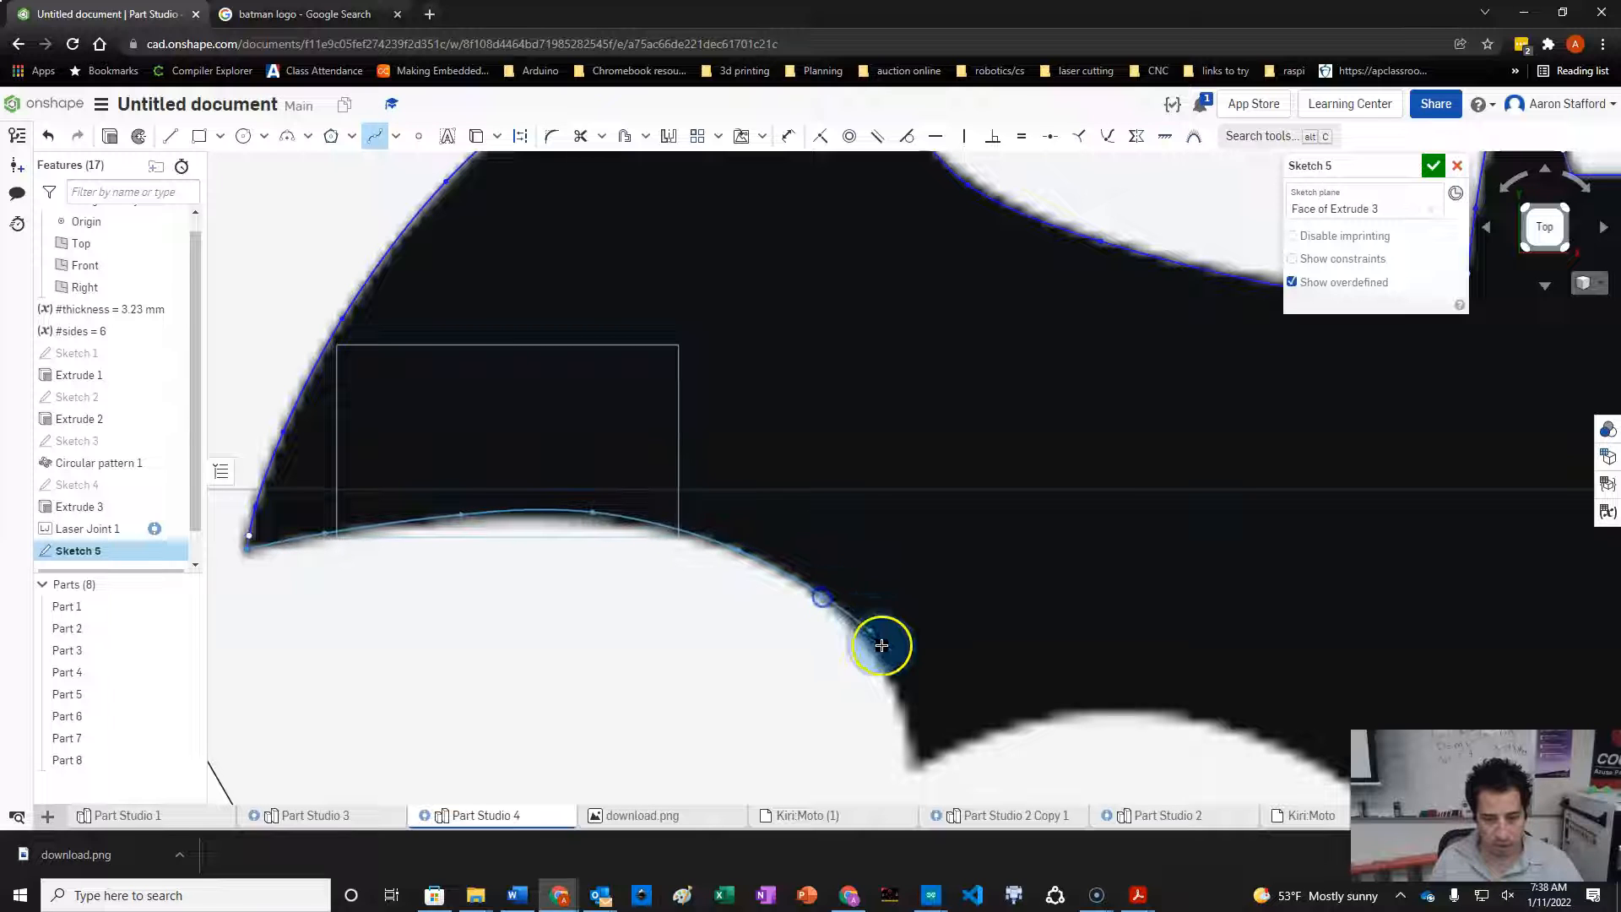
pyautogui.click(920, 714)
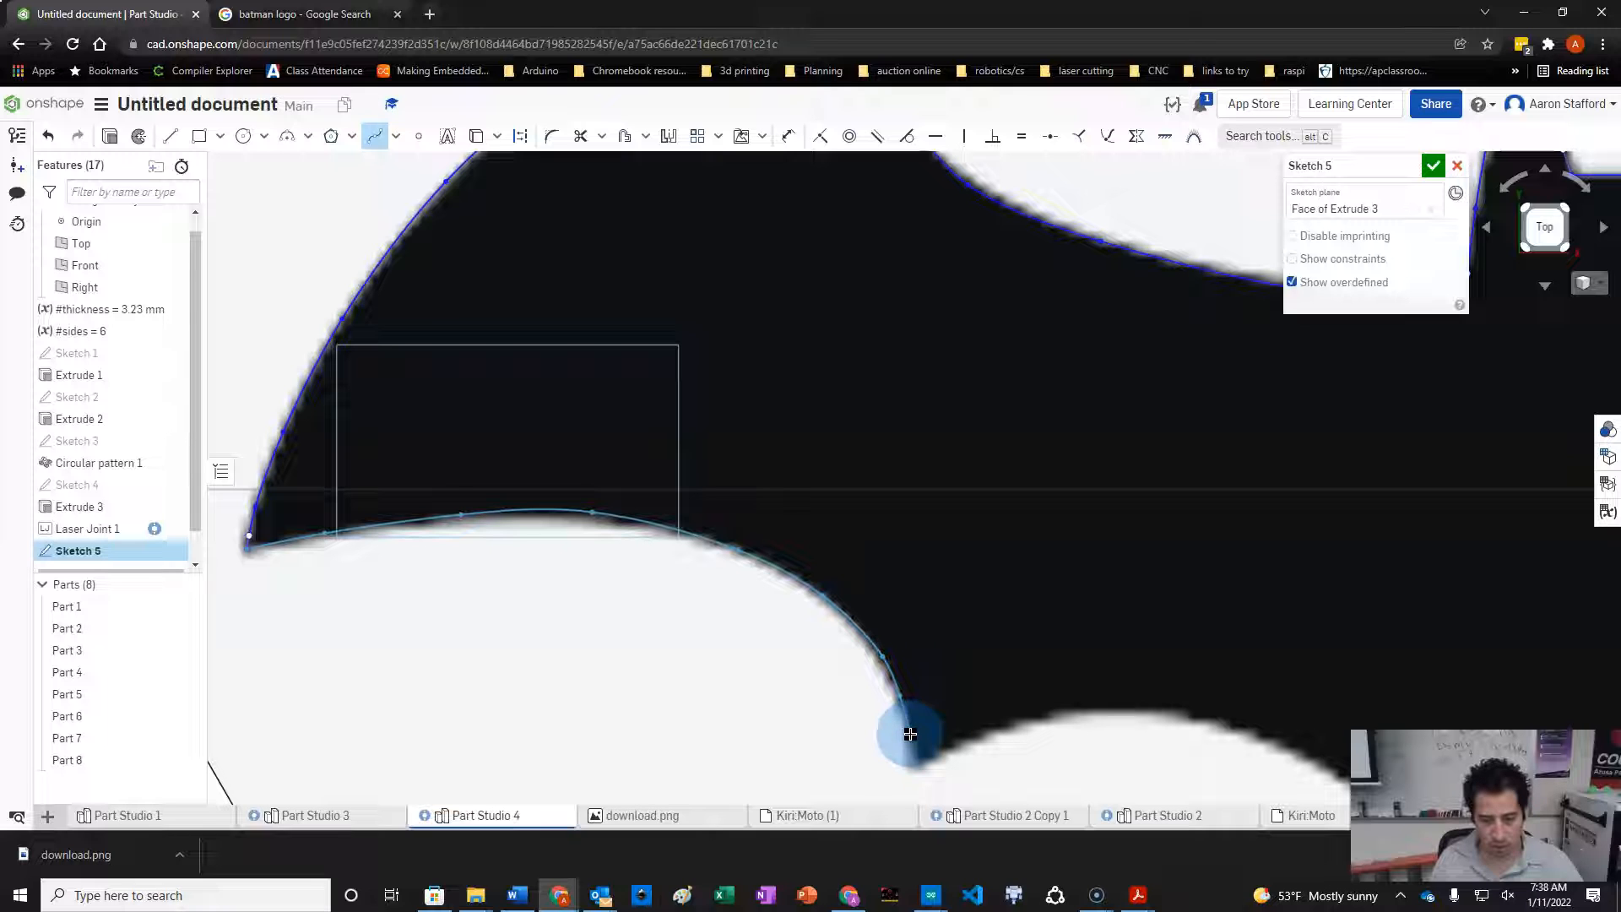
pyautogui.click(909, 735)
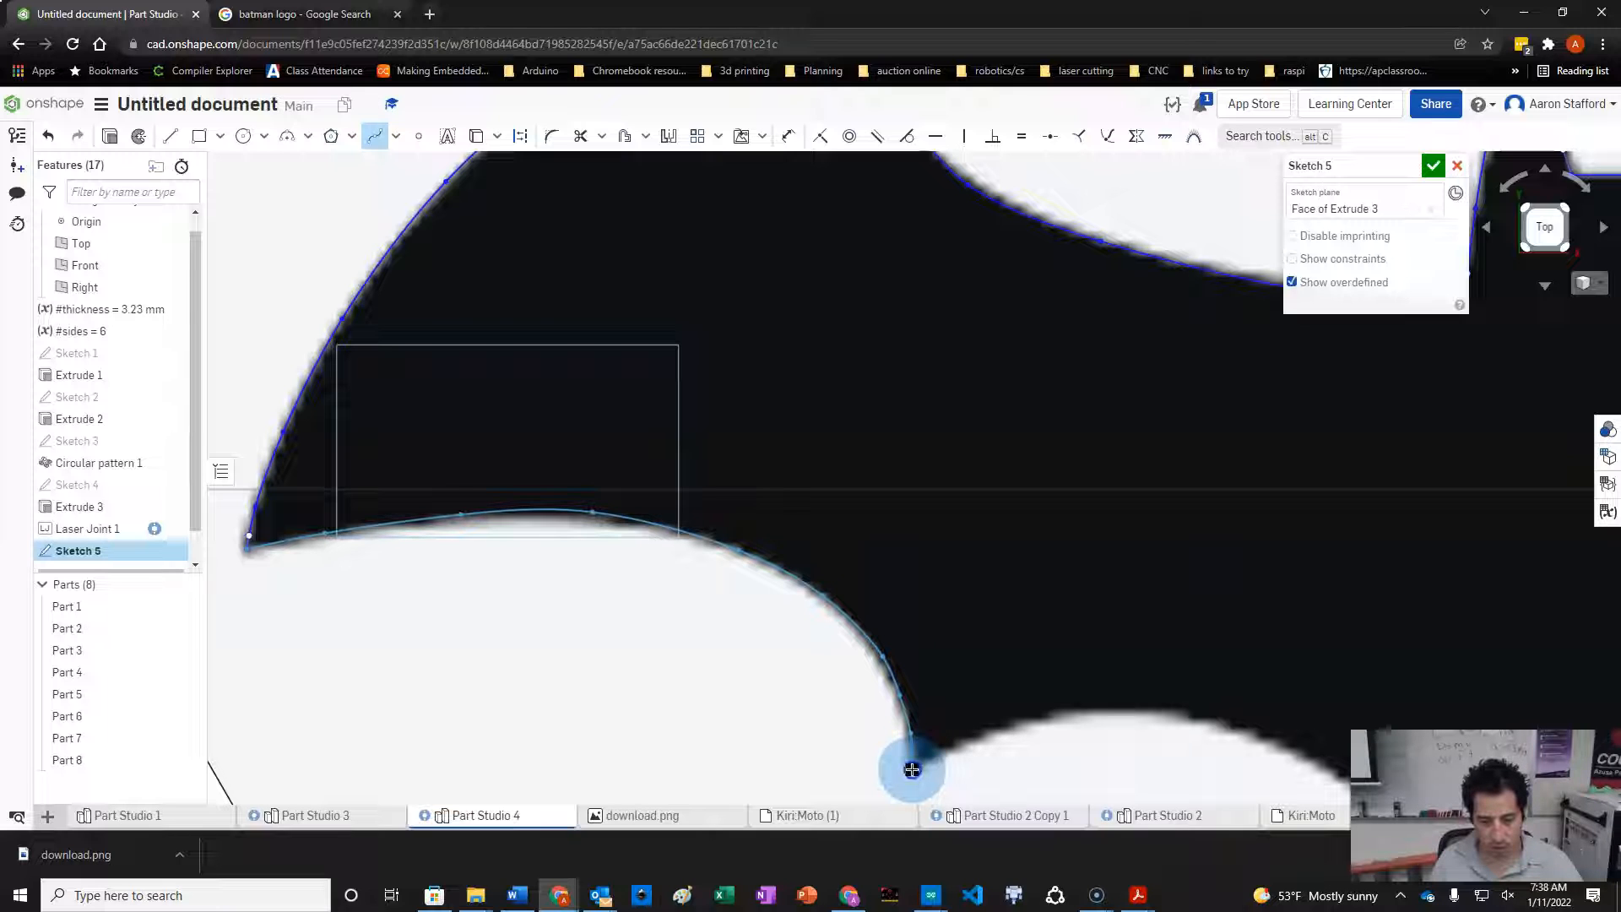
# - Trace the second lower scallop with a spline from the left cusp to the tail point on the vertical centre line
pyautogui.scroll(-10, 699, 706)
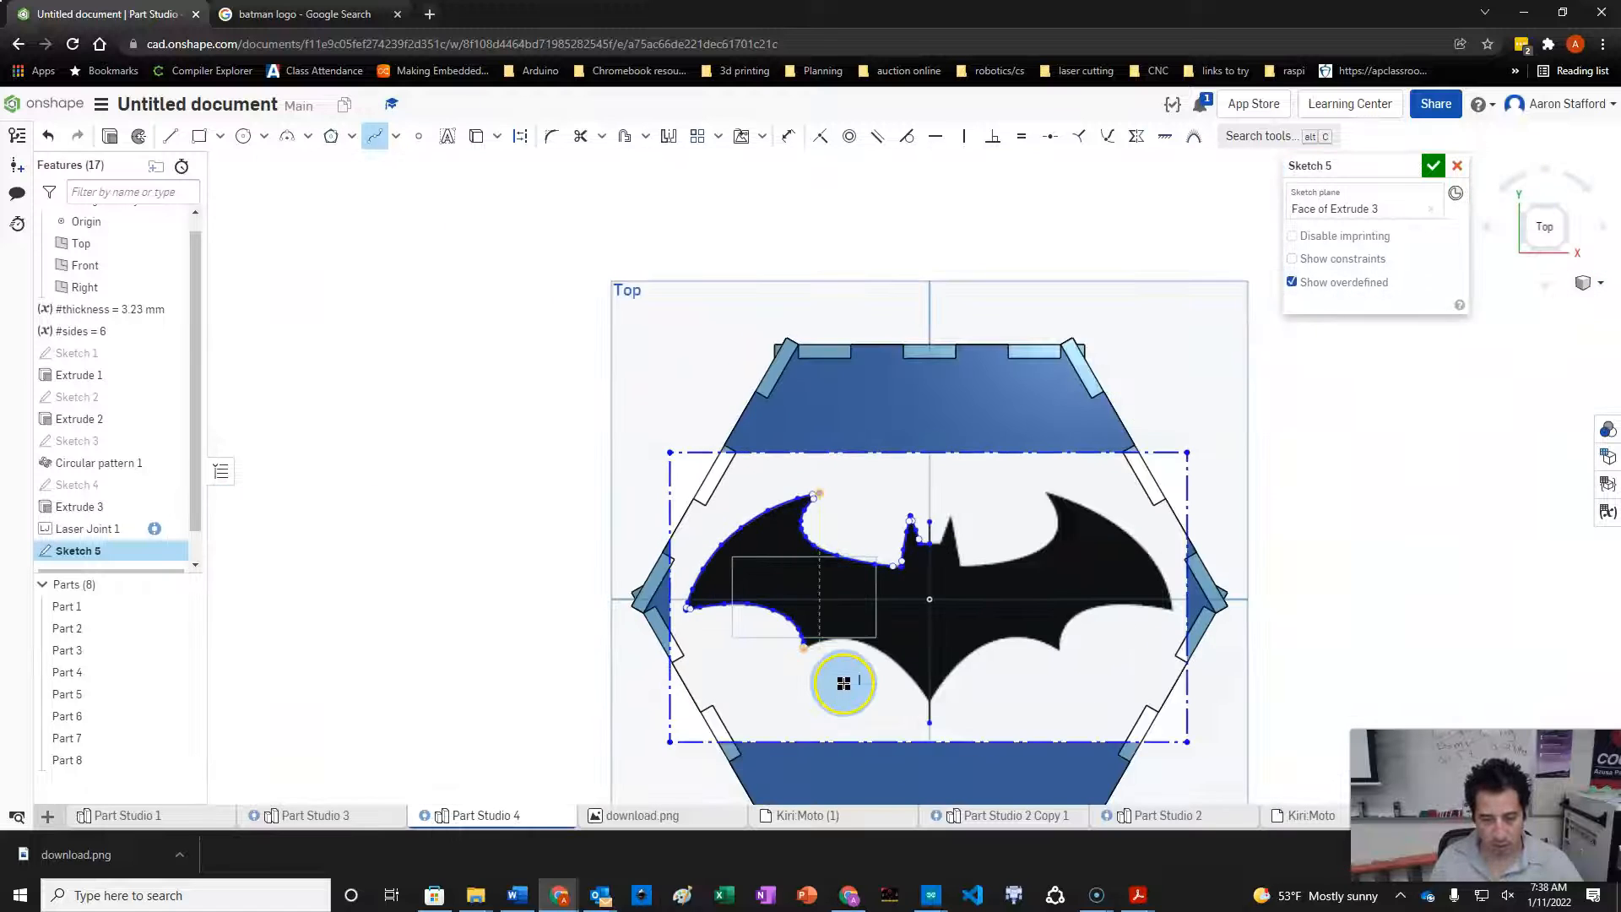
pyautogui.scroll(10, 837, 677)
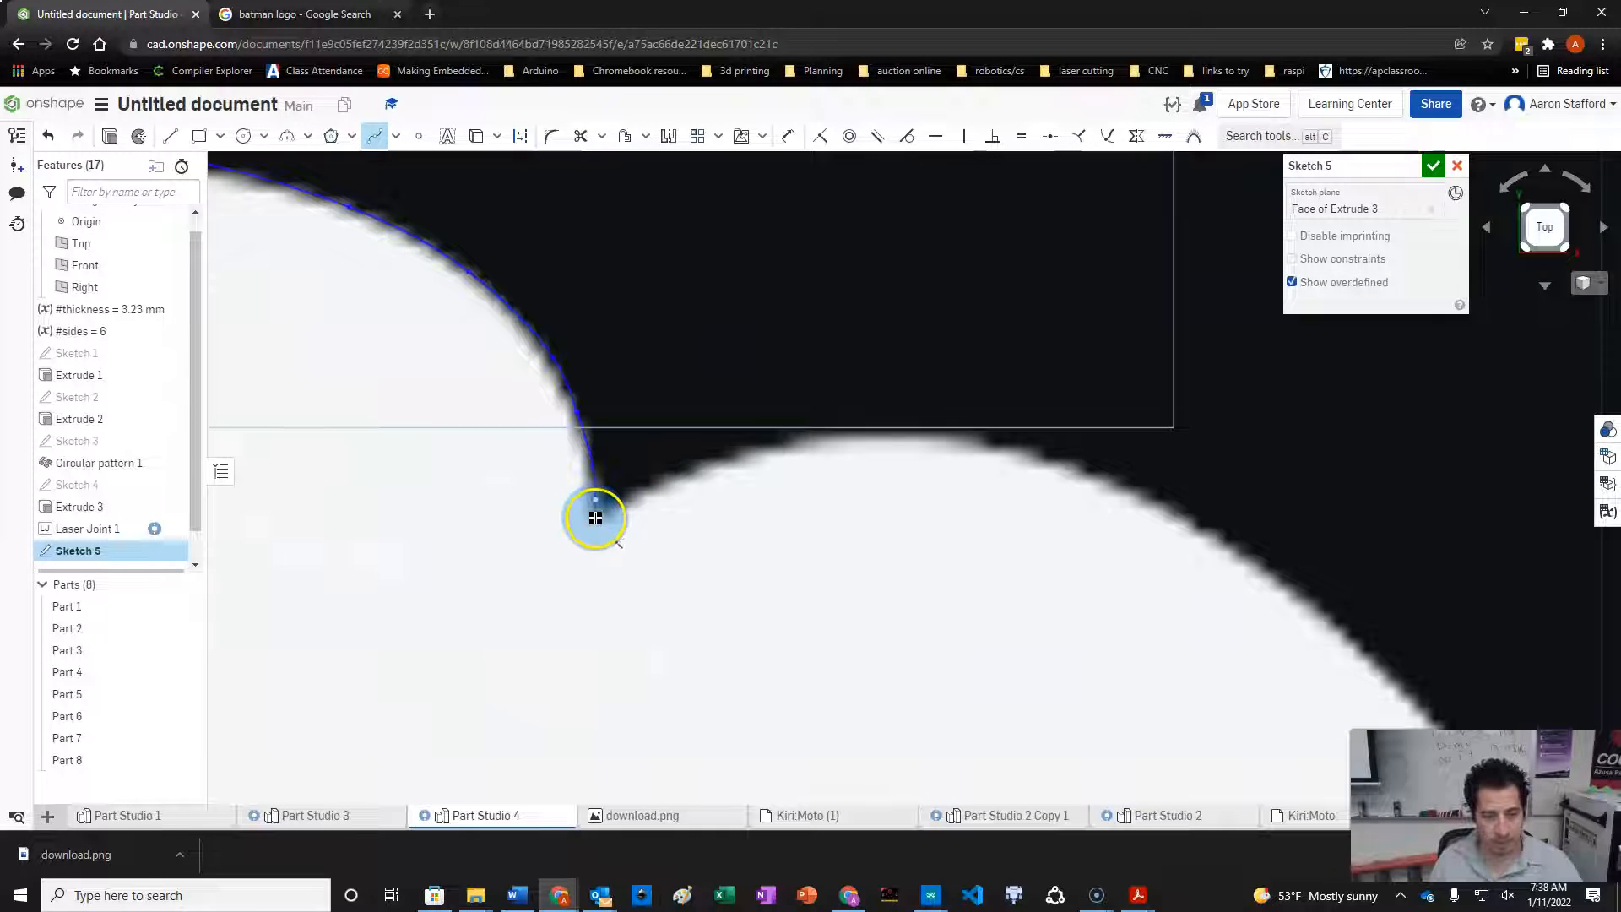
pyautogui.click(596, 518)
pyautogui.click(659, 483)
pyautogui.click(786, 442)
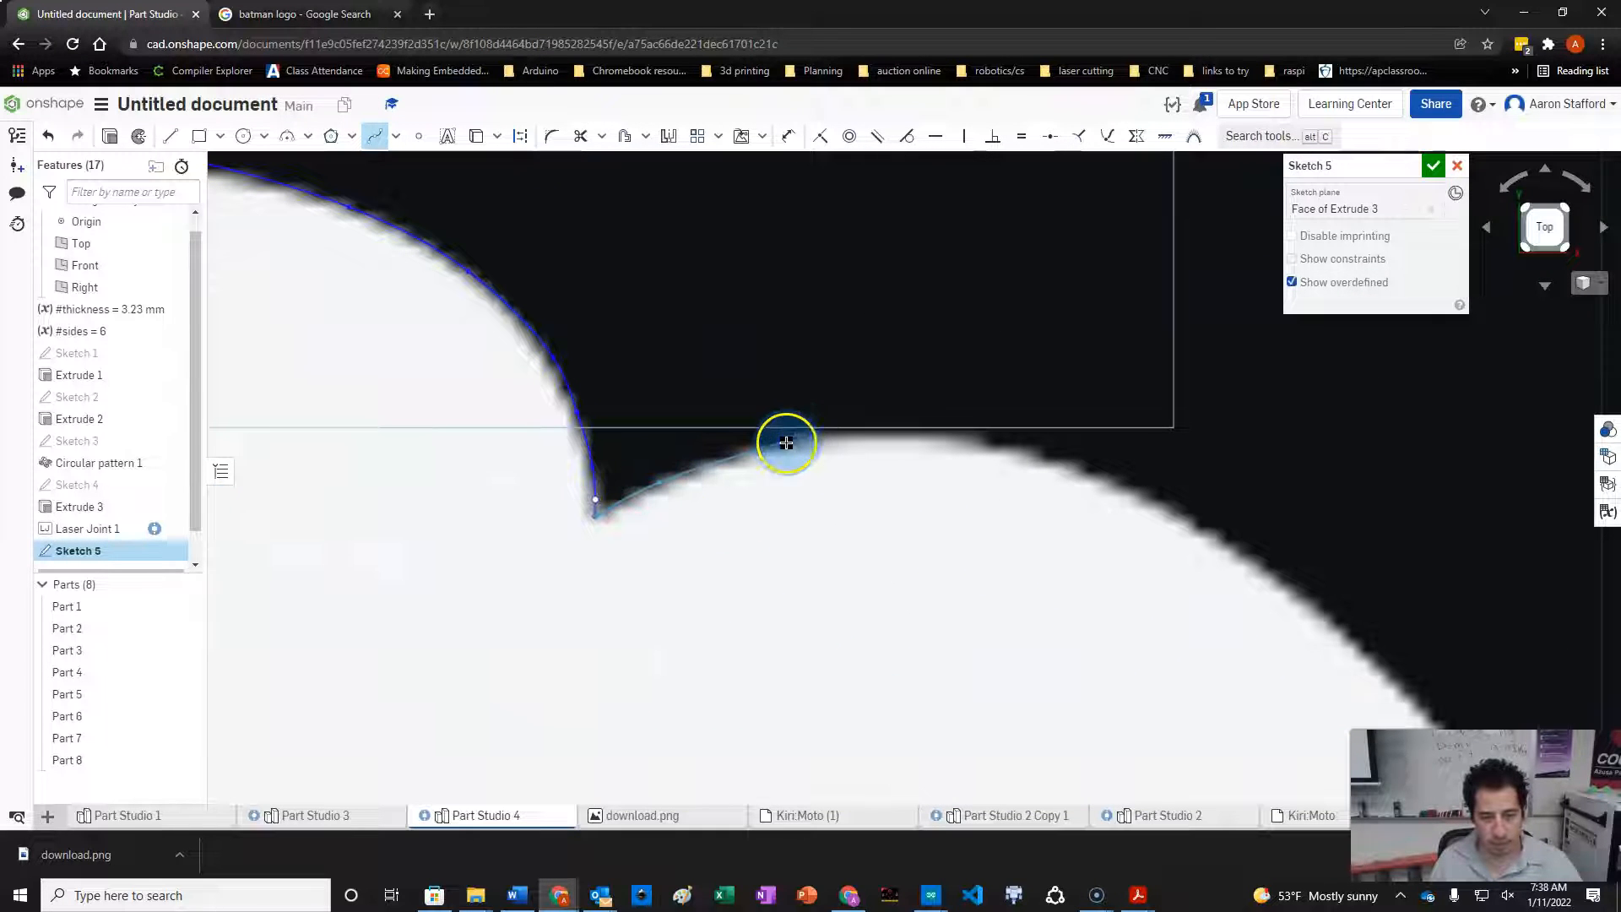
pyautogui.click(924, 437)
pyautogui.click(1033, 452)
pyautogui.click(1126, 488)
pyautogui.press('Escape')
pyautogui.scroll(-5, 1263, 713)
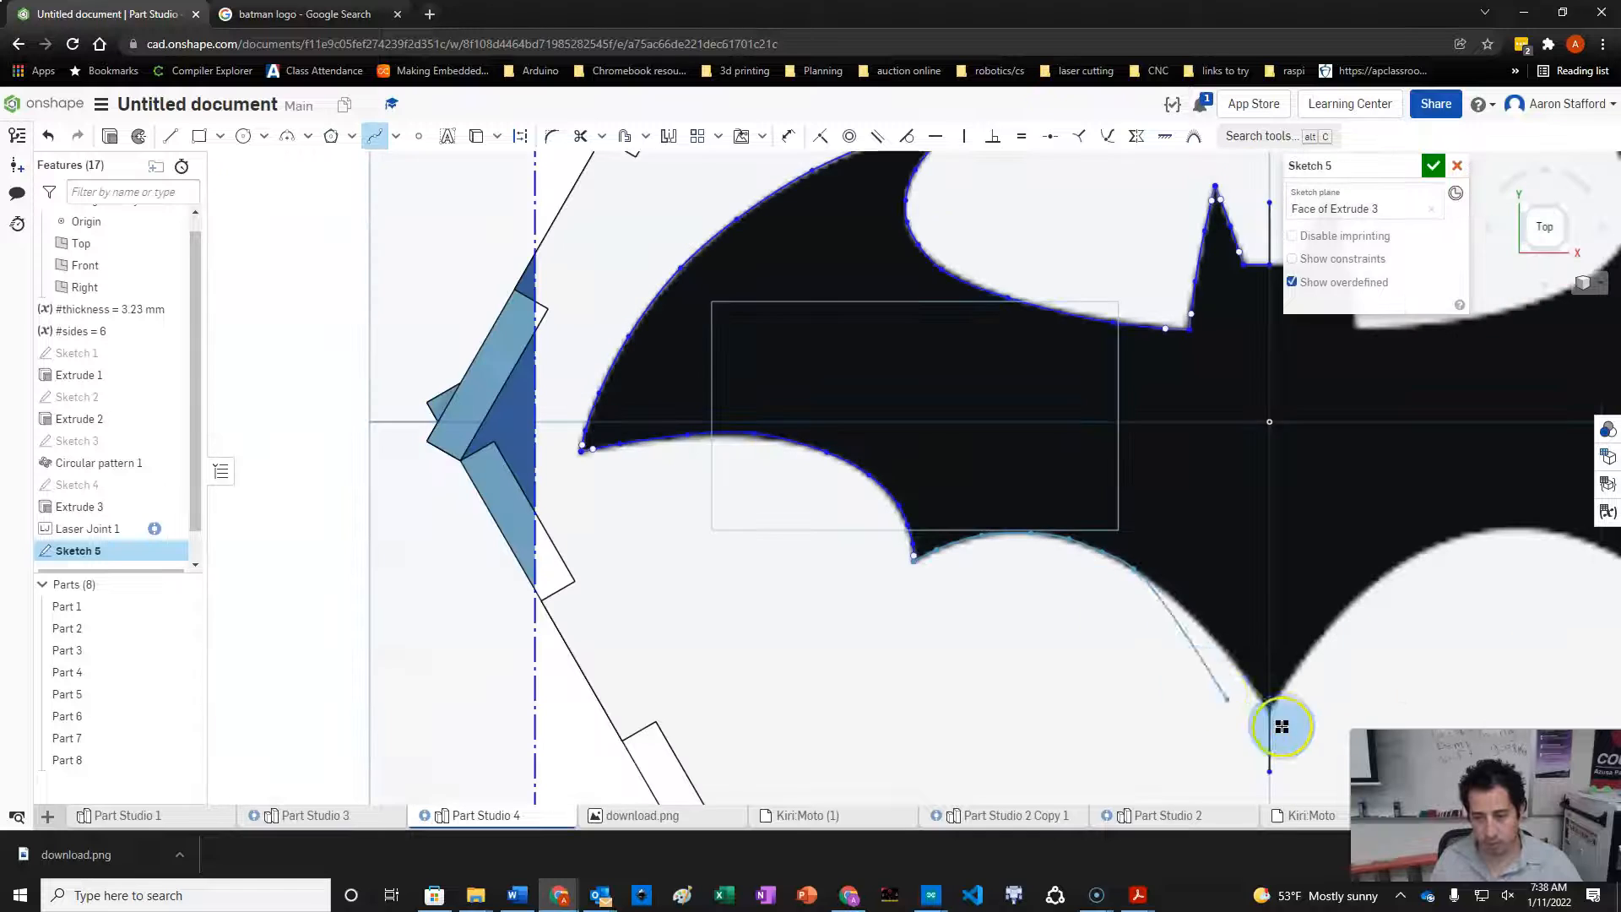
pyautogui.scroll(5, 1300, 738)
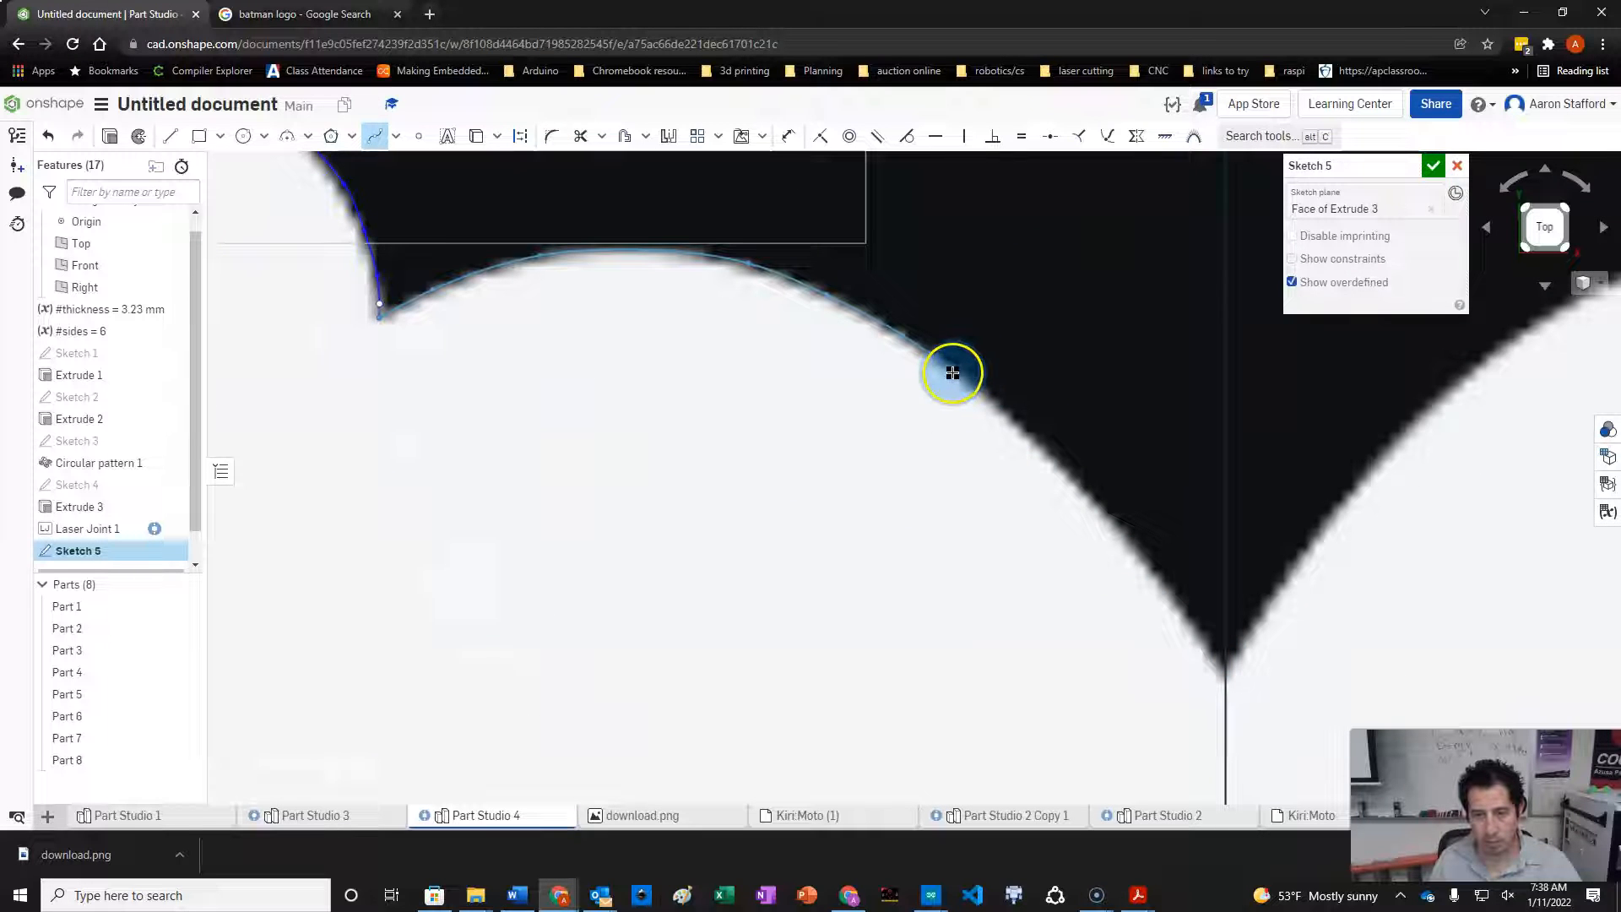
pyautogui.click(1084, 499)
pyautogui.click(1168, 584)
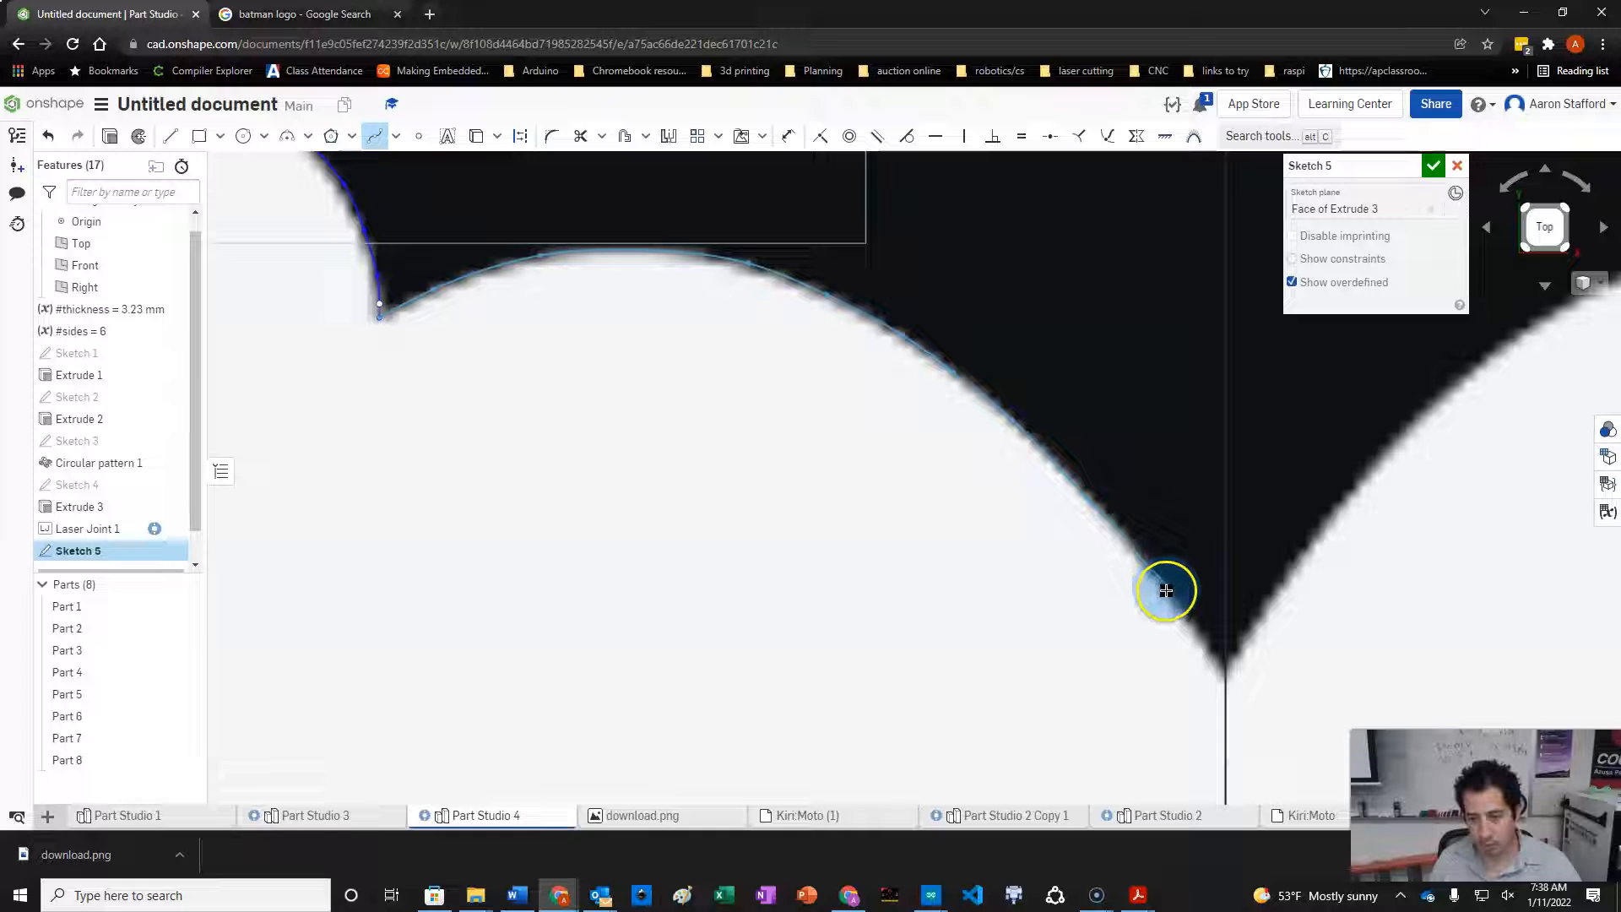
pyautogui.click(1230, 673)
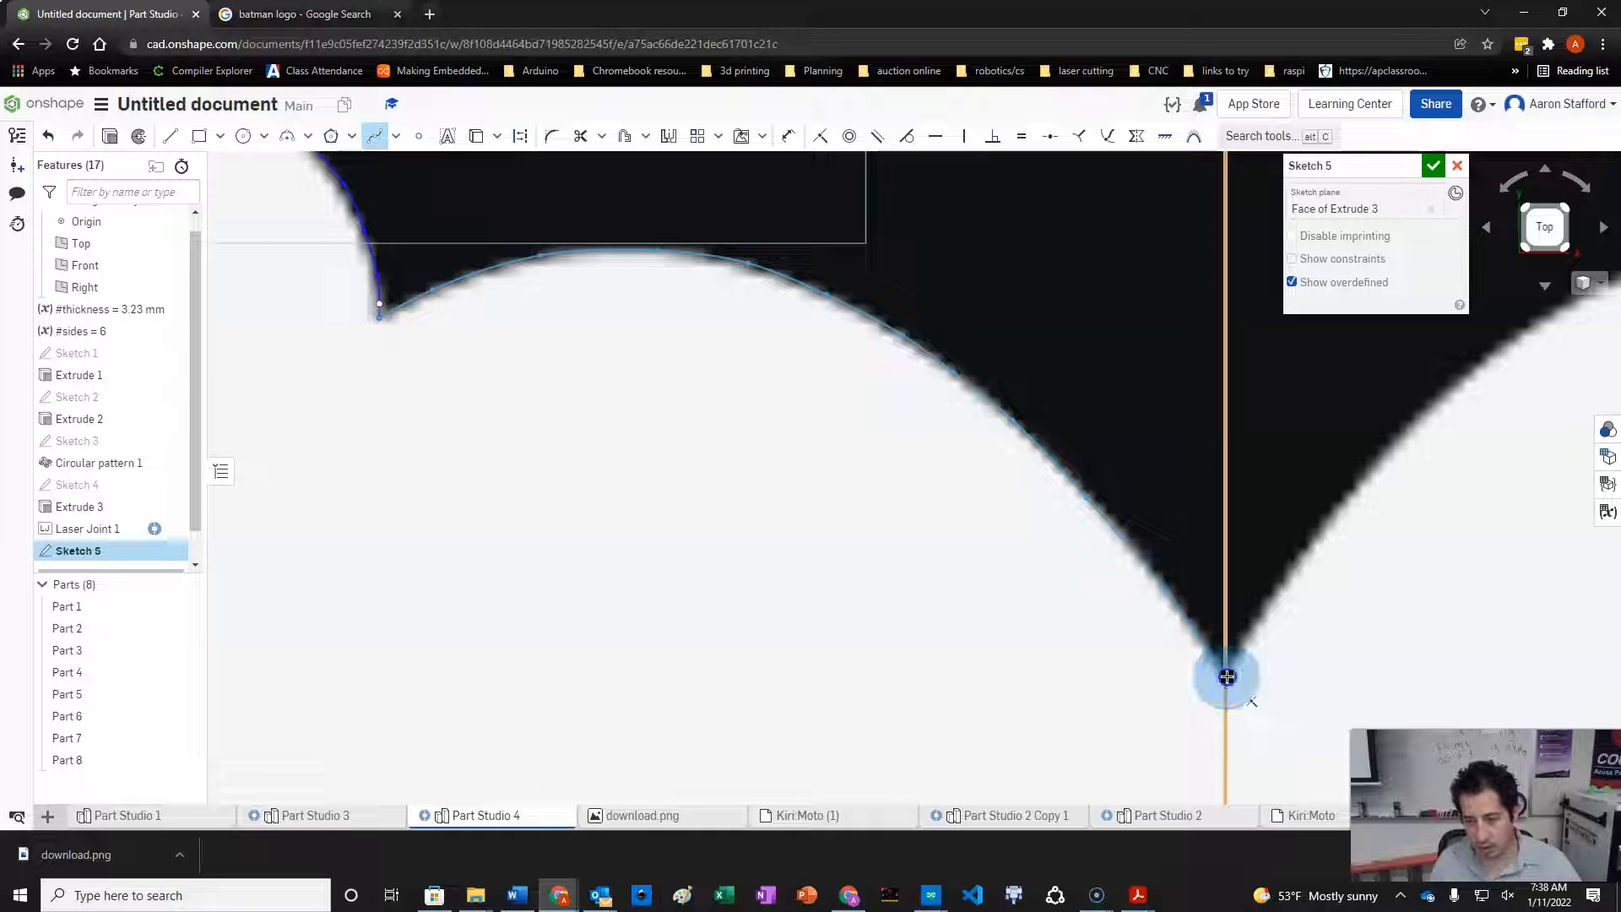
pyautogui.click(1128, 723)
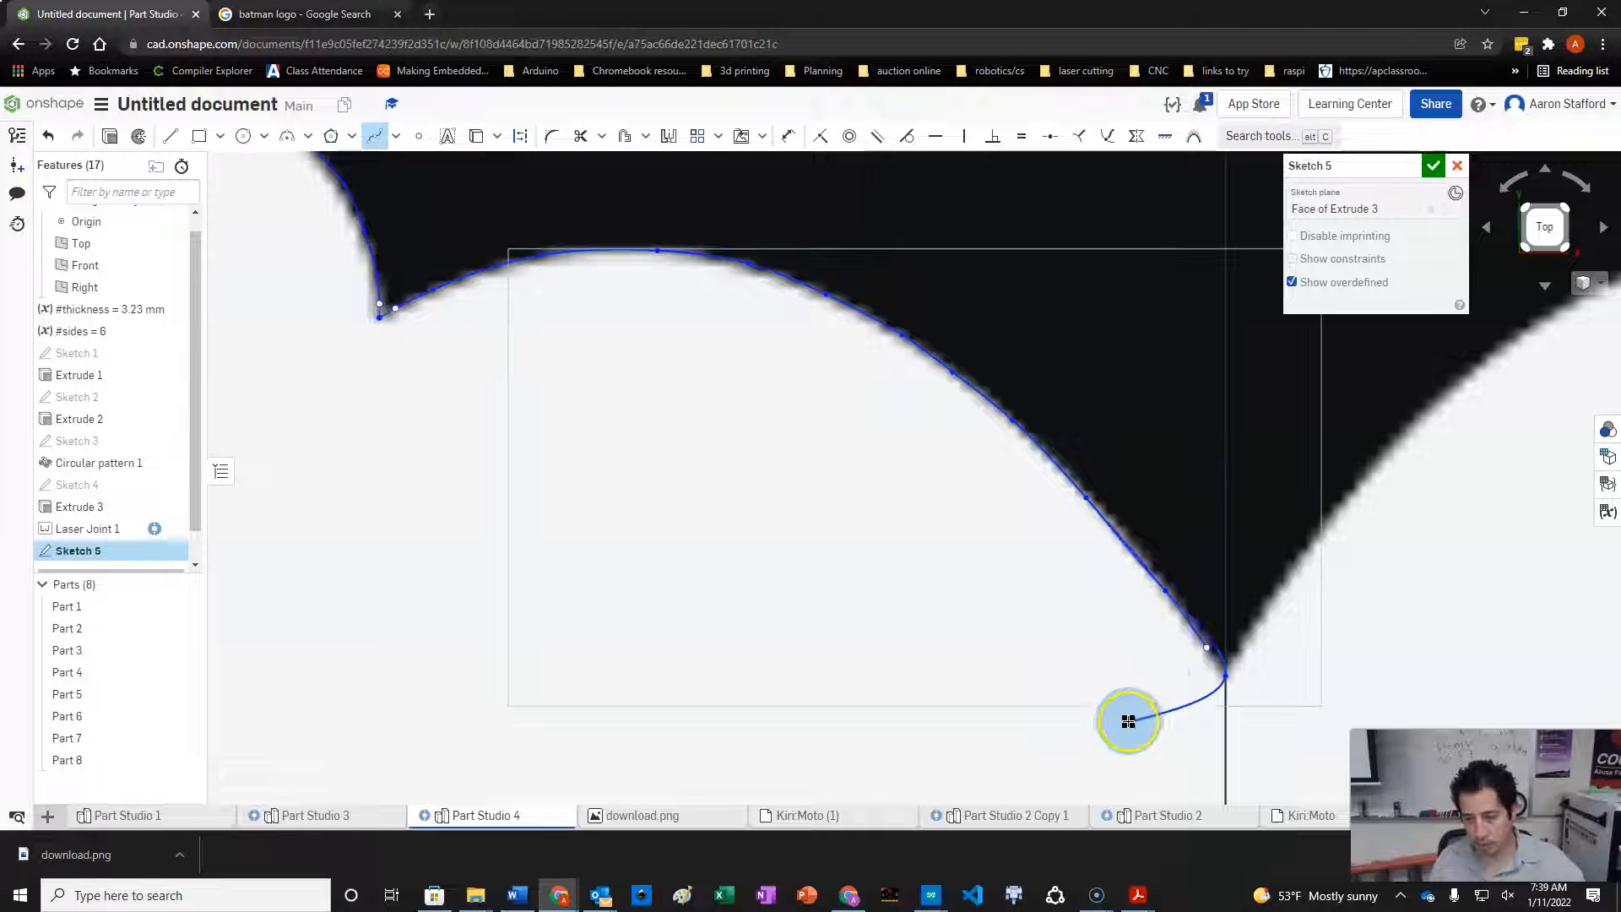
# - Mirror the left half's head line, ear edges, inner wing curve and outer wing edge about the vertical Right plane
pyautogui.scroll(-5, 1060, 641)
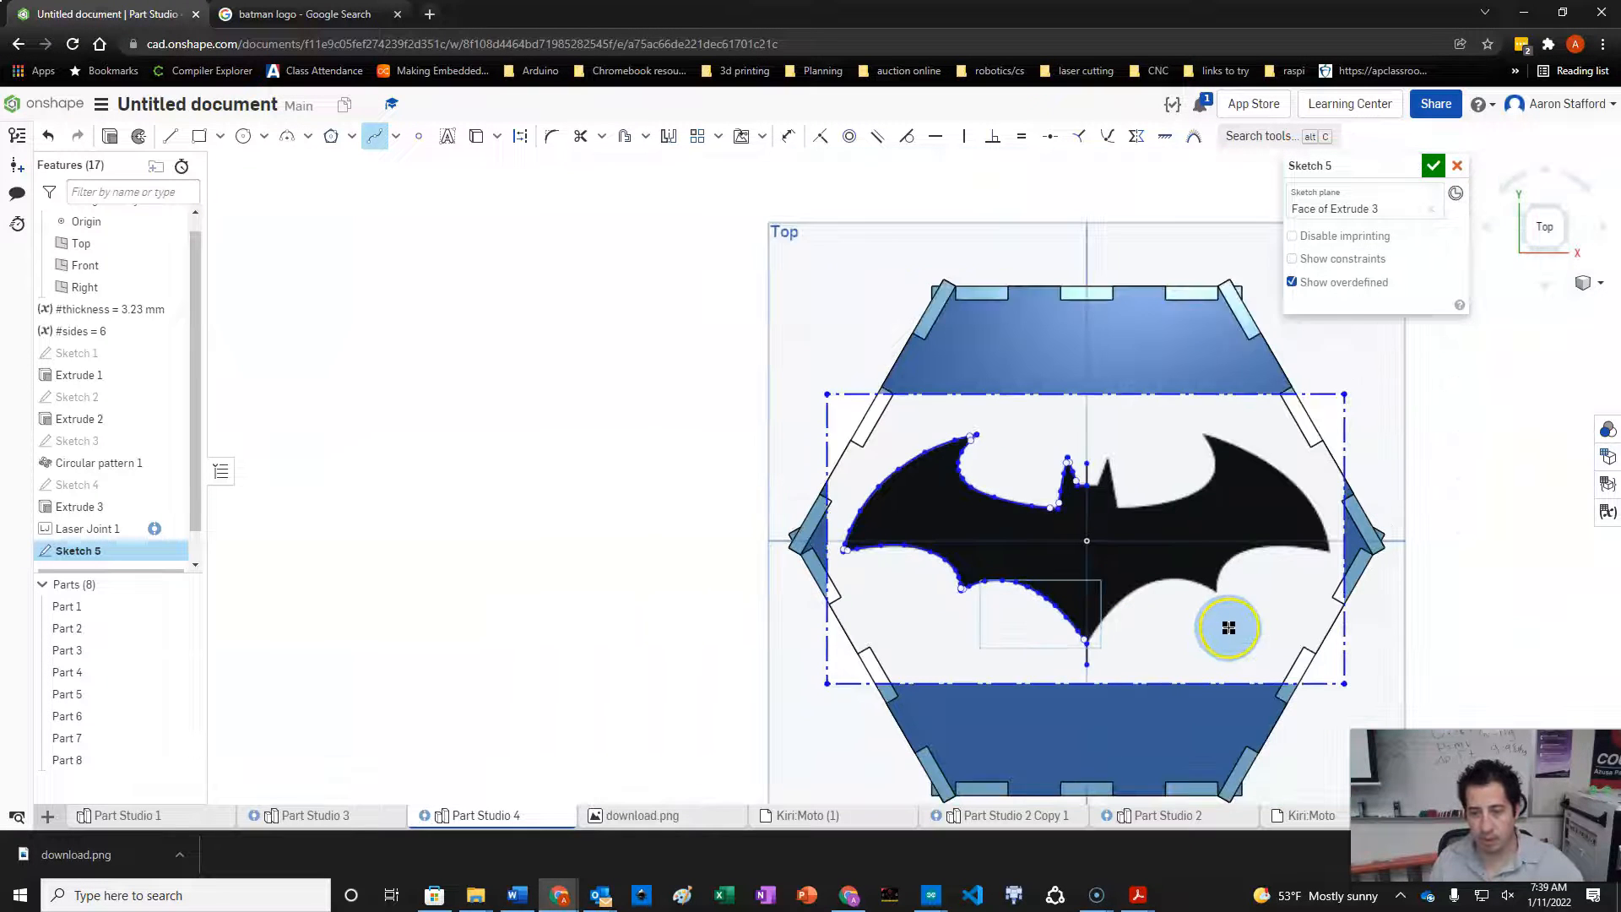
pyautogui.scroll(2, 1229, 627)
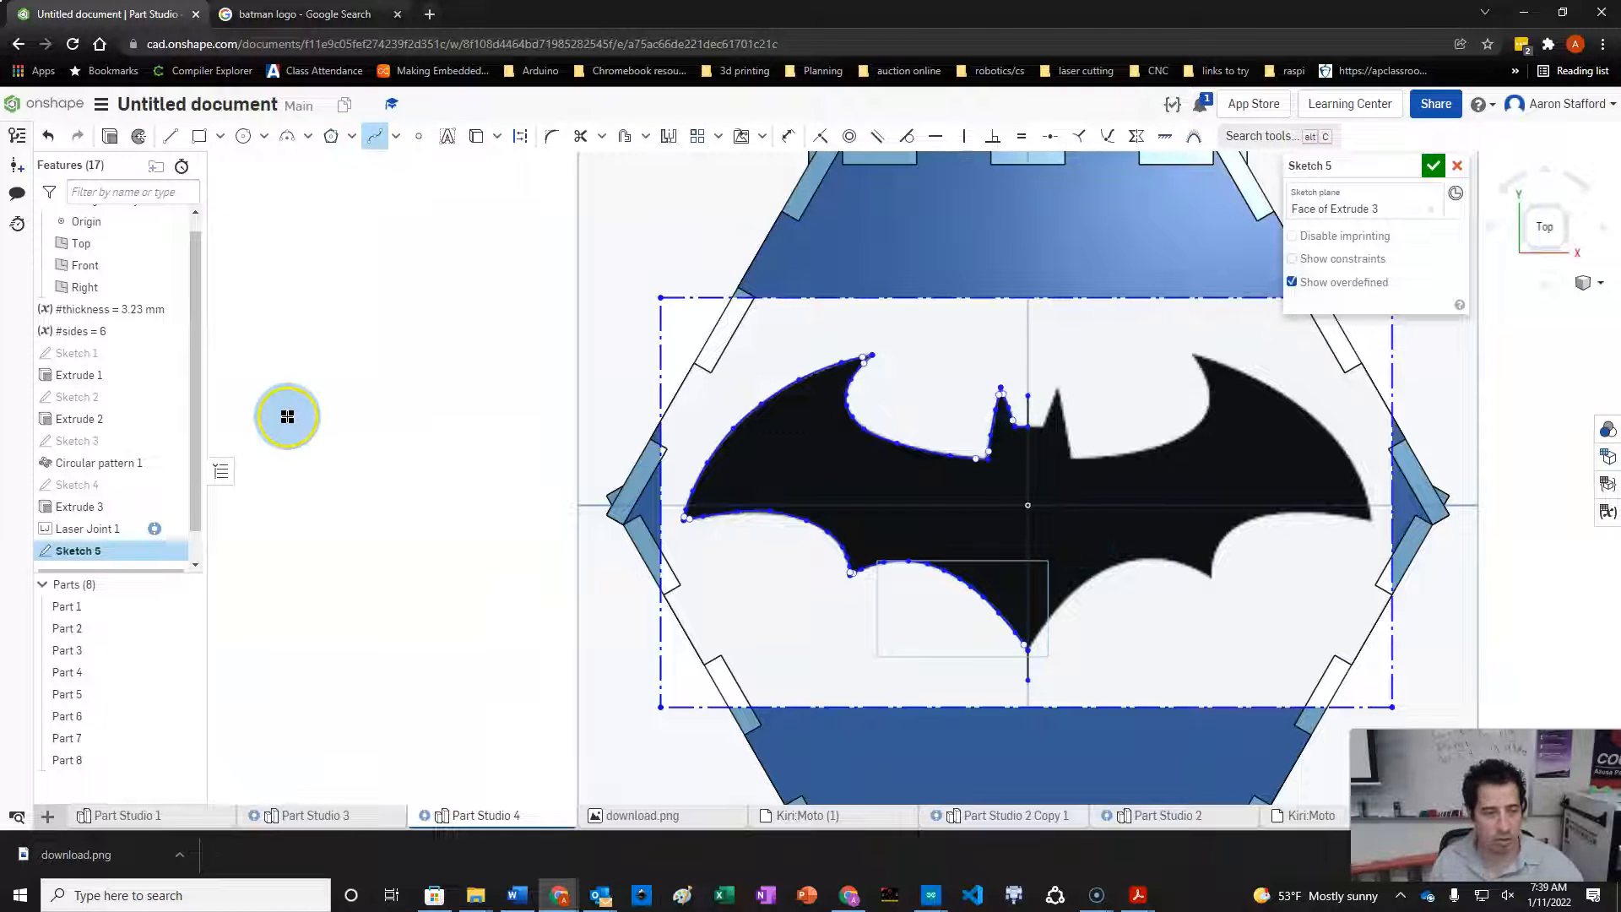
pyautogui.click(668, 137)
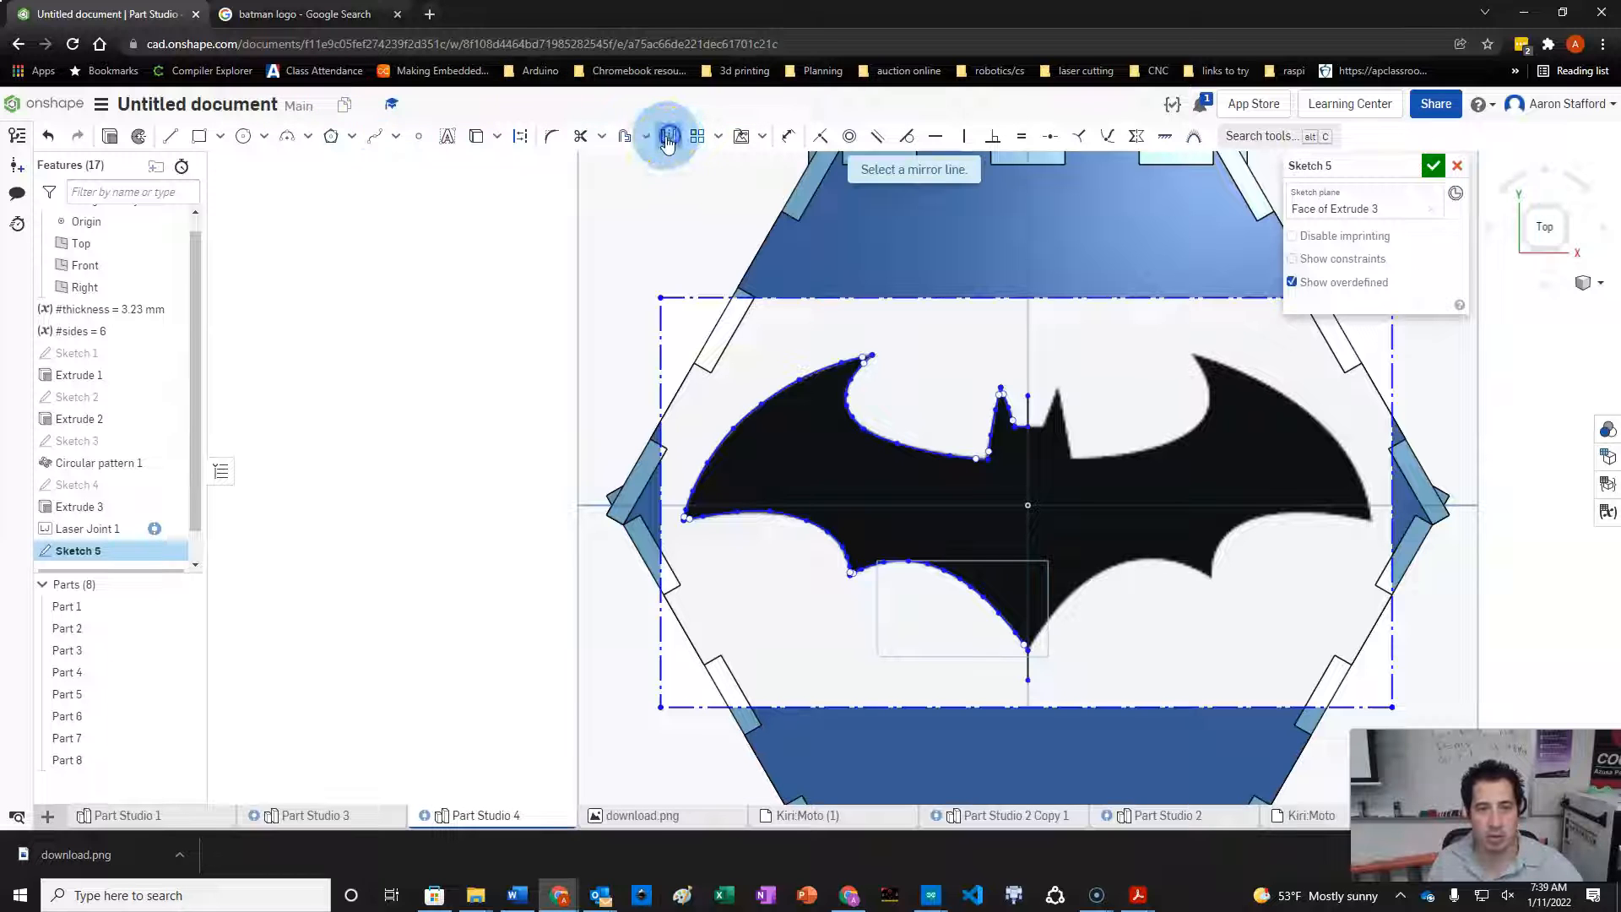
pyautogui.click(1028, 271)
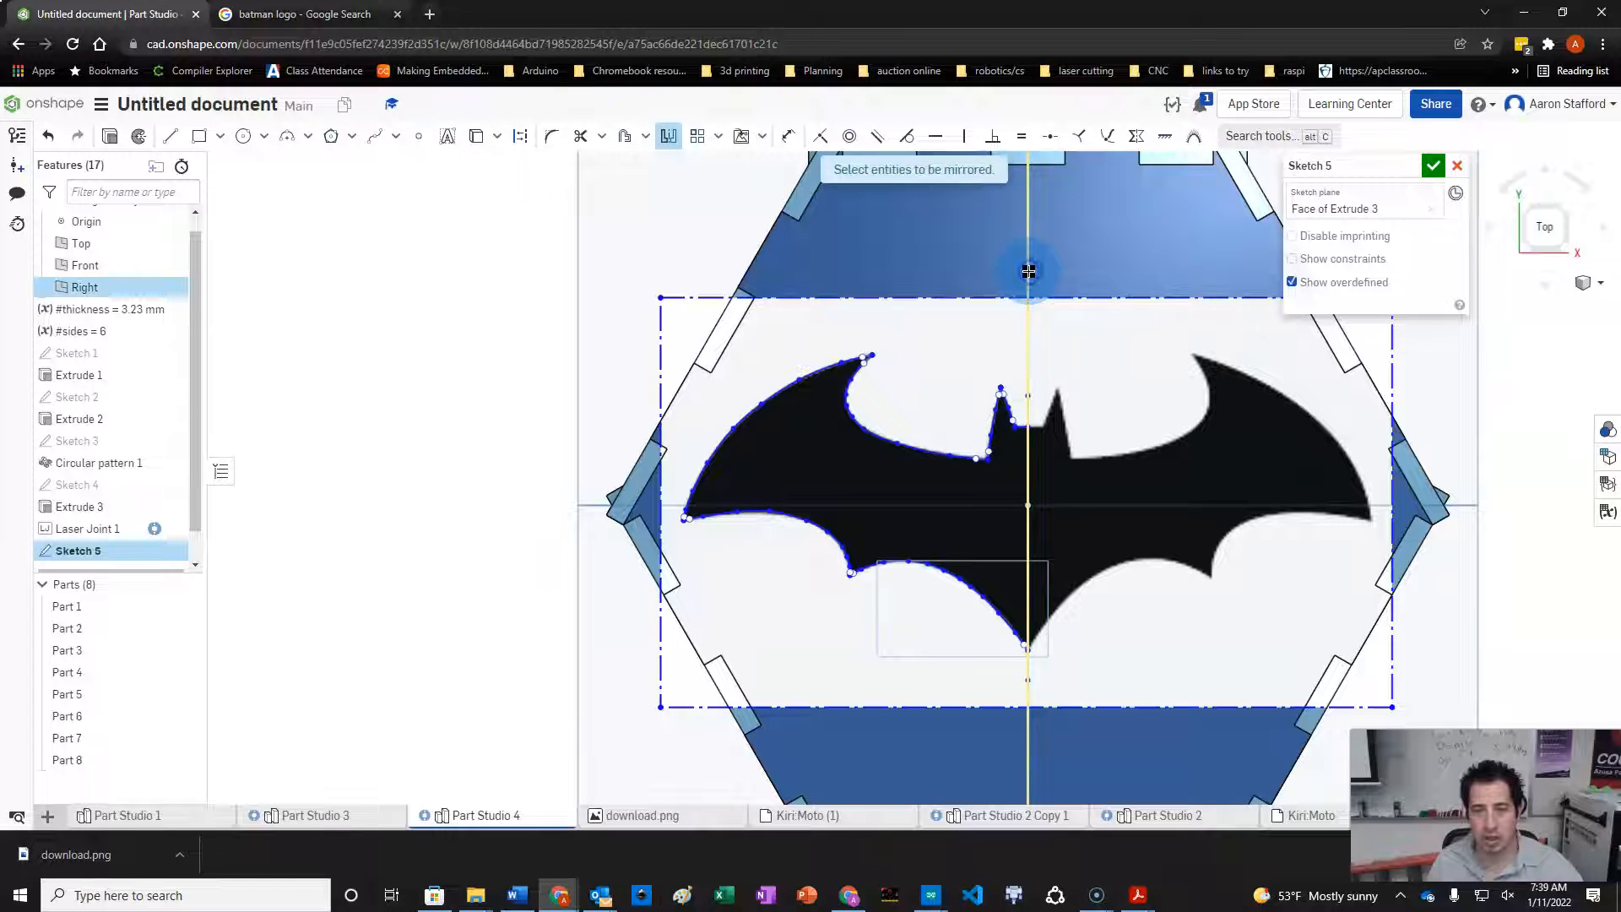
pyautogui.scroll(5, 1021, 426)
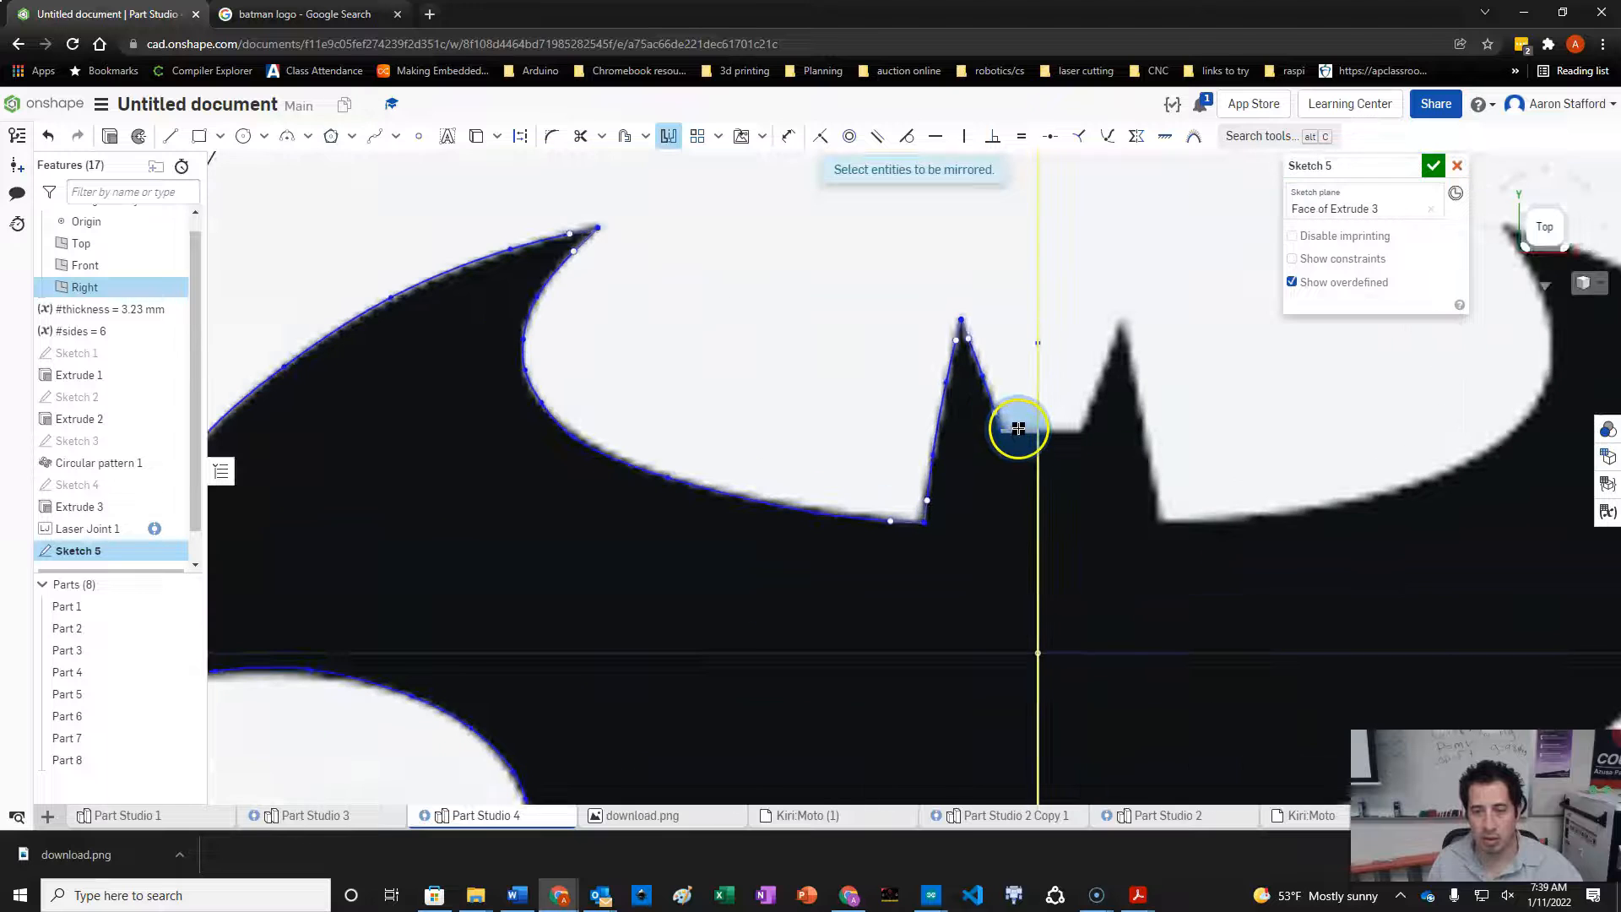
pyautogui.click(1018, 429)
pyautogui.click(988, 395)
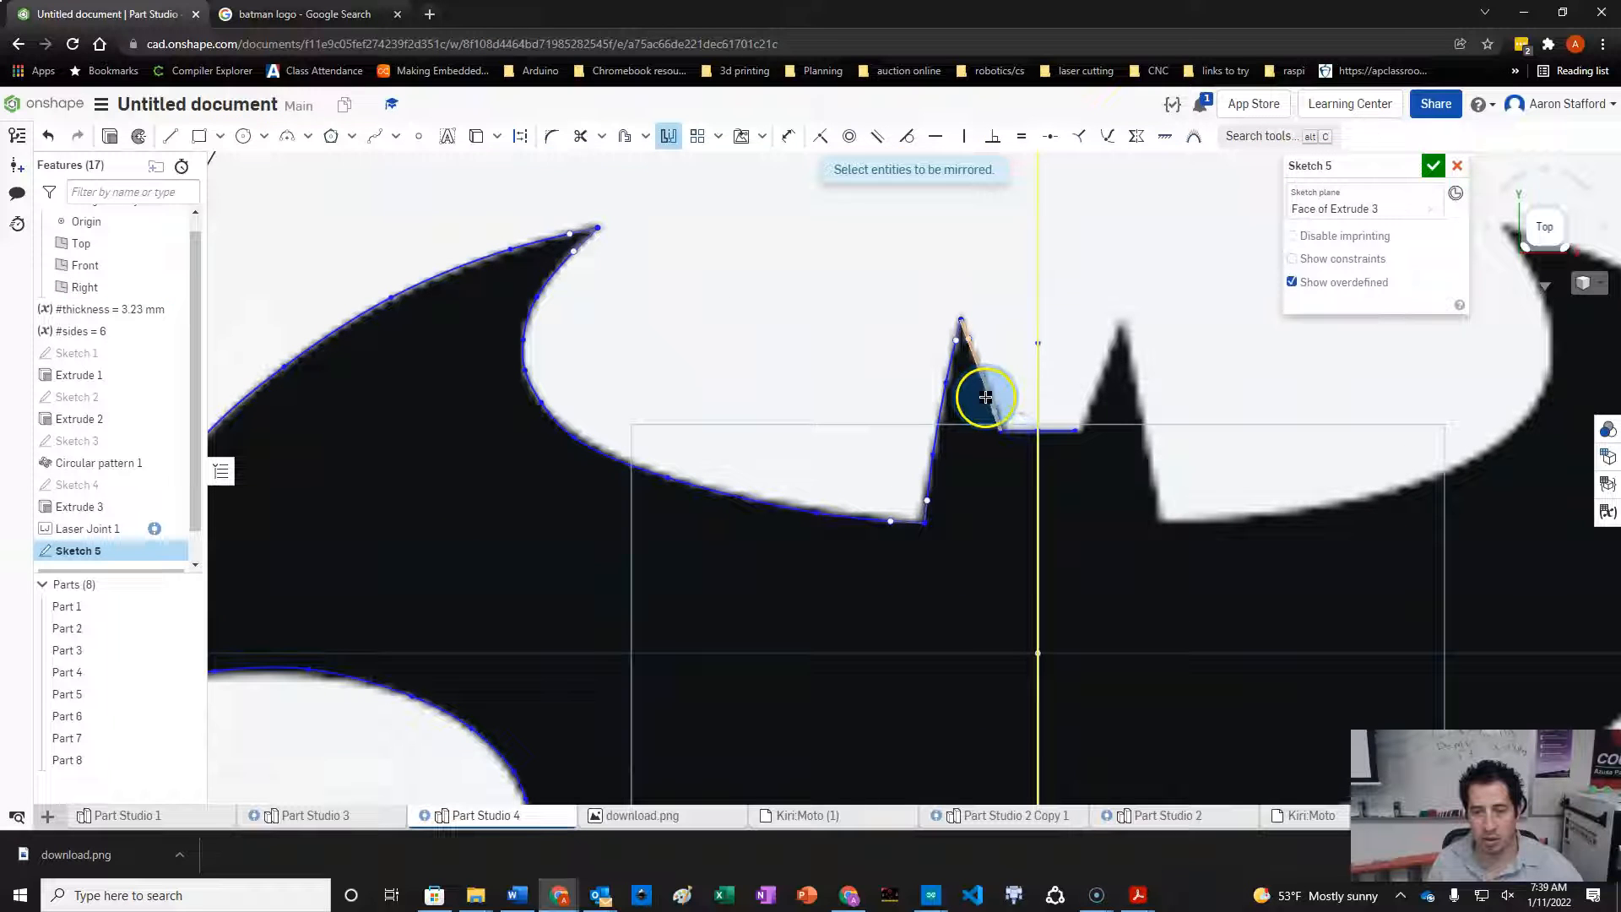
pyautogui.click(937, 412)
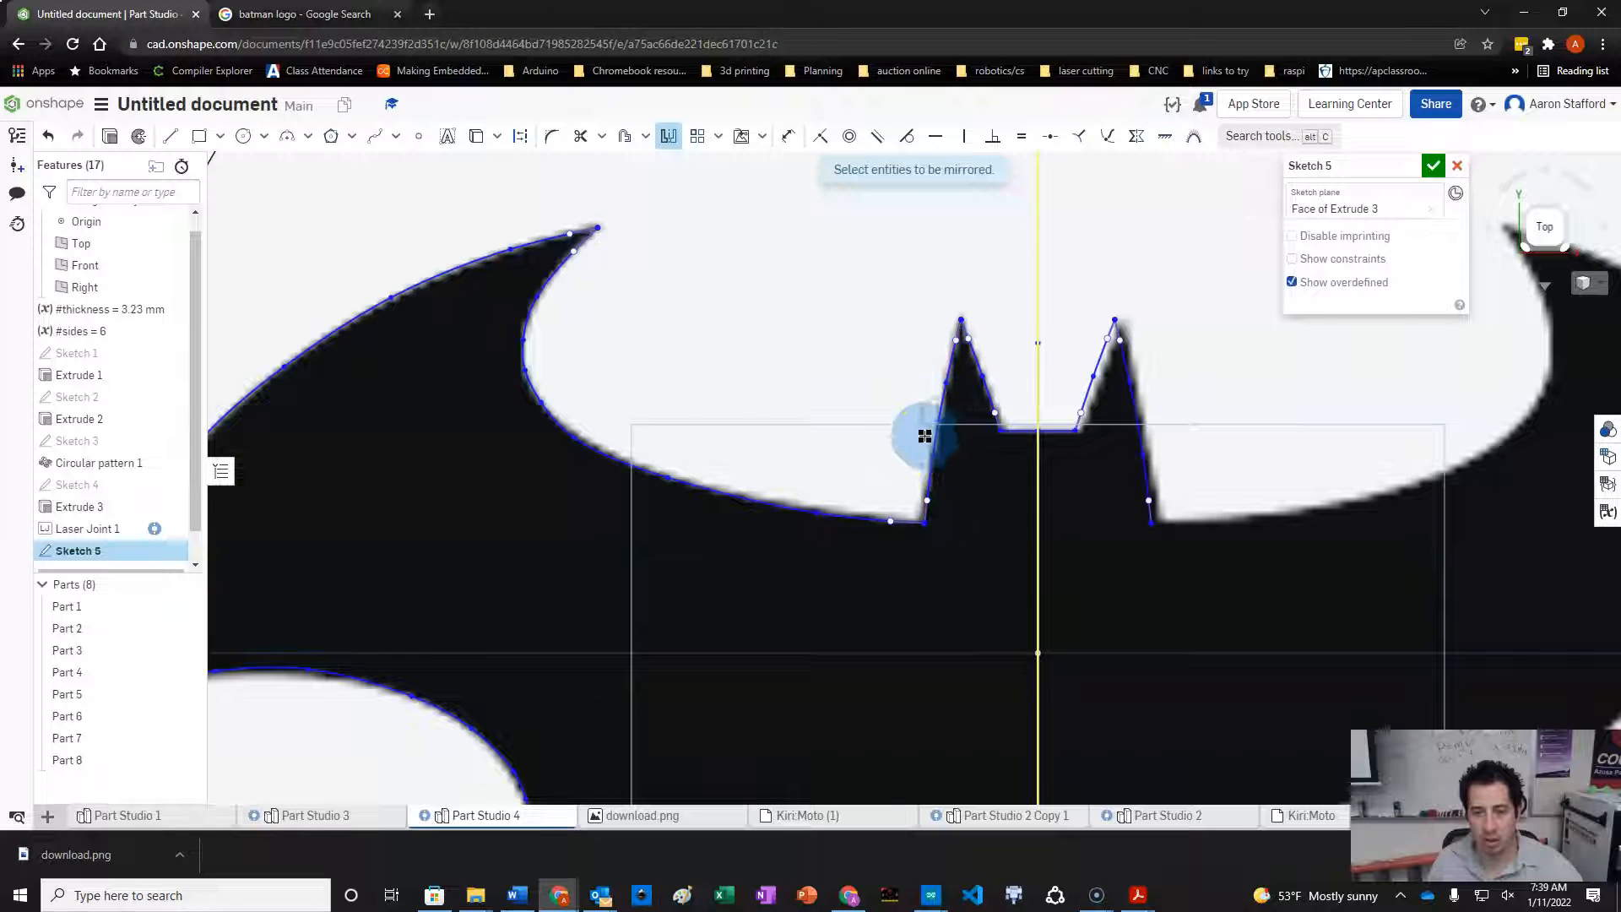
pyautogui.click(834, 514)
pyautogui.click(471, 261)
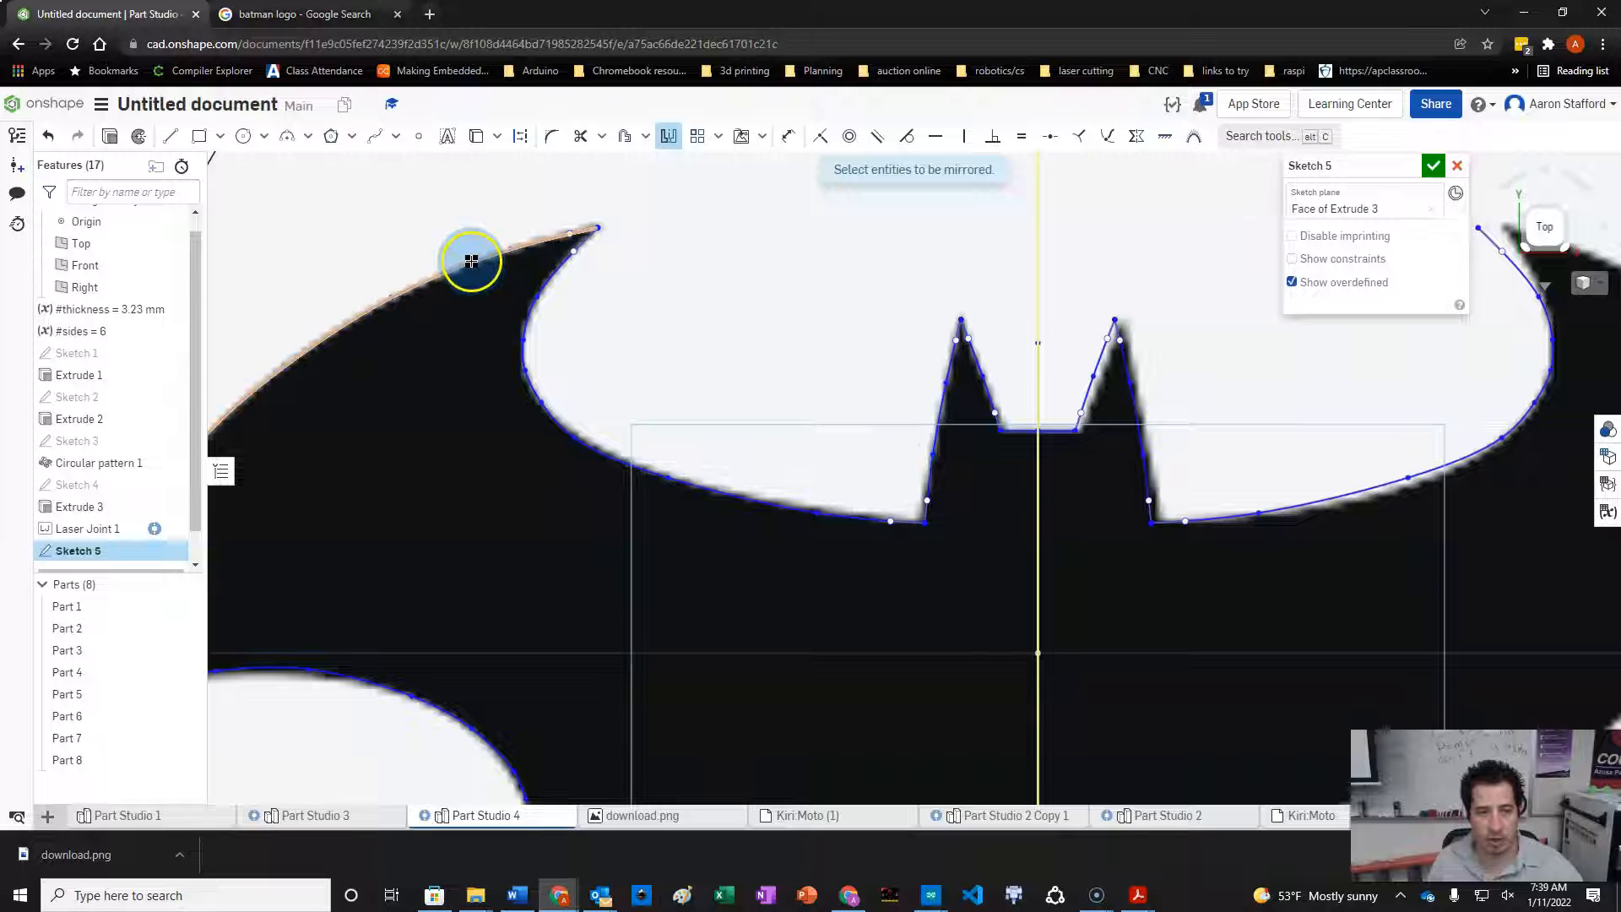
# - Mirror both lower scallops of the left wing about the same vertical plane to close the bat outline
pyautogui.scroll(-3, 513, 380)
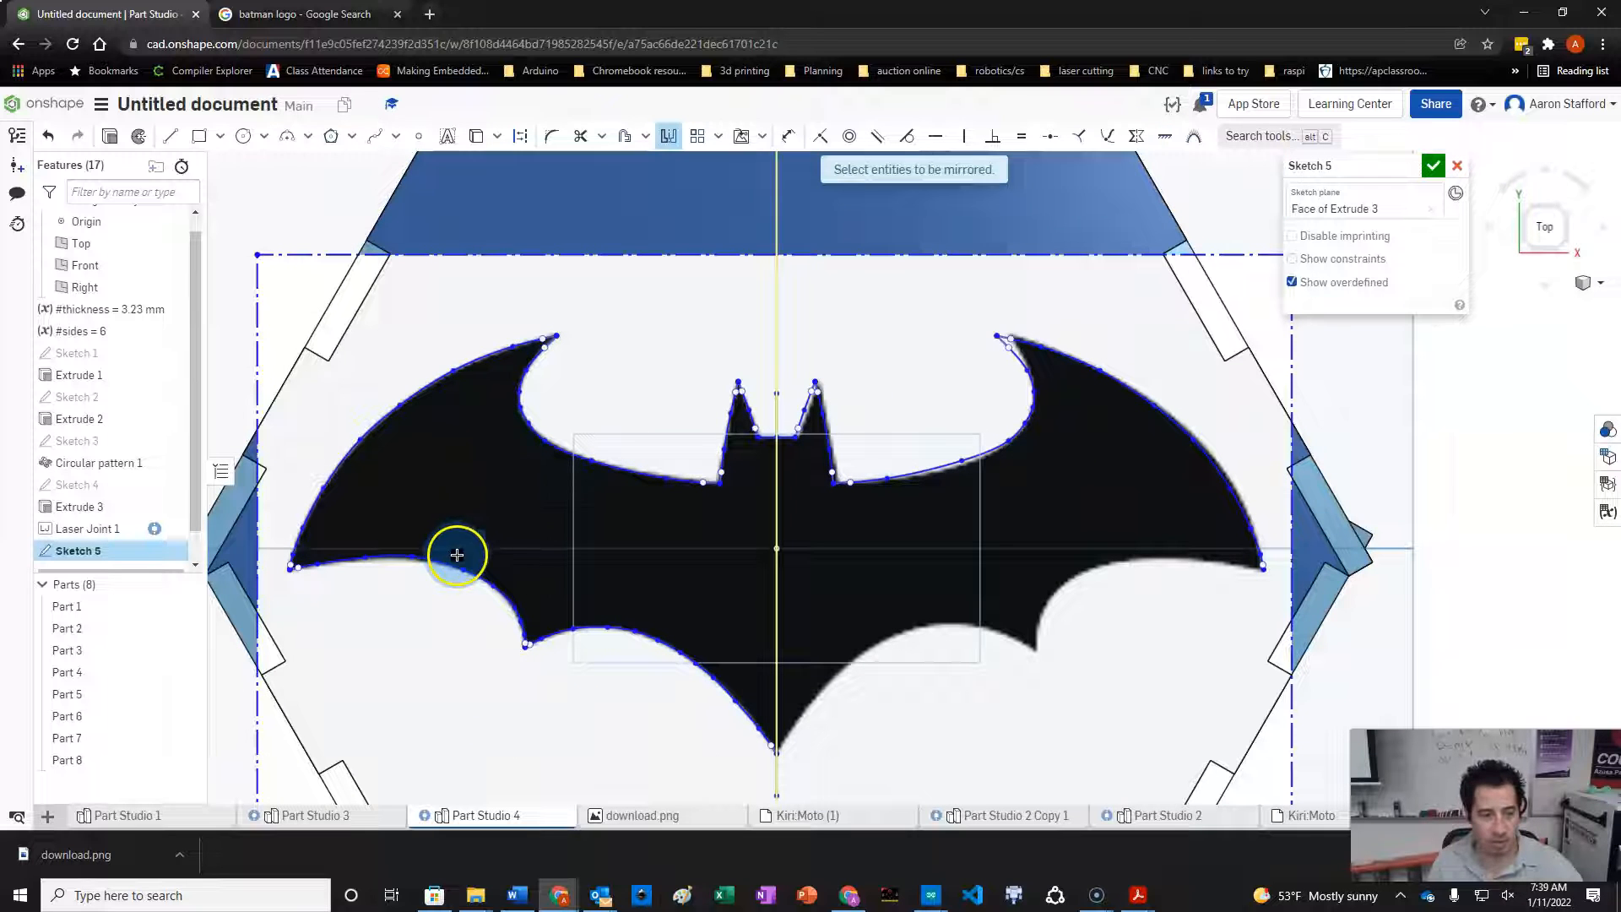
pyautogui.click(401, 559)
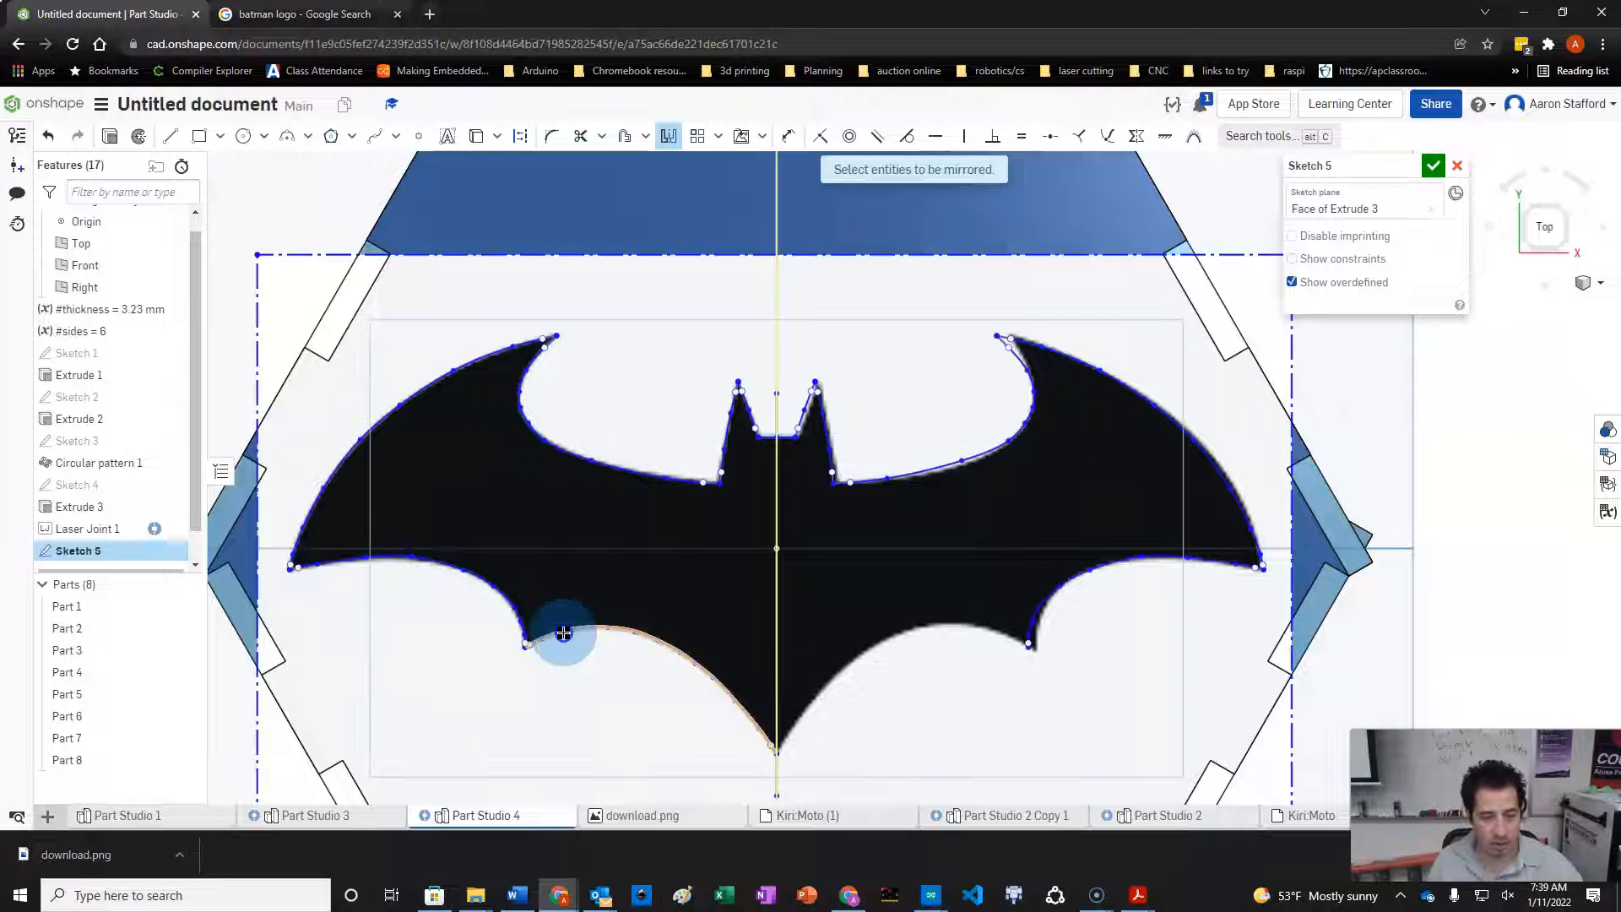
pyautogui.click(563, 632)
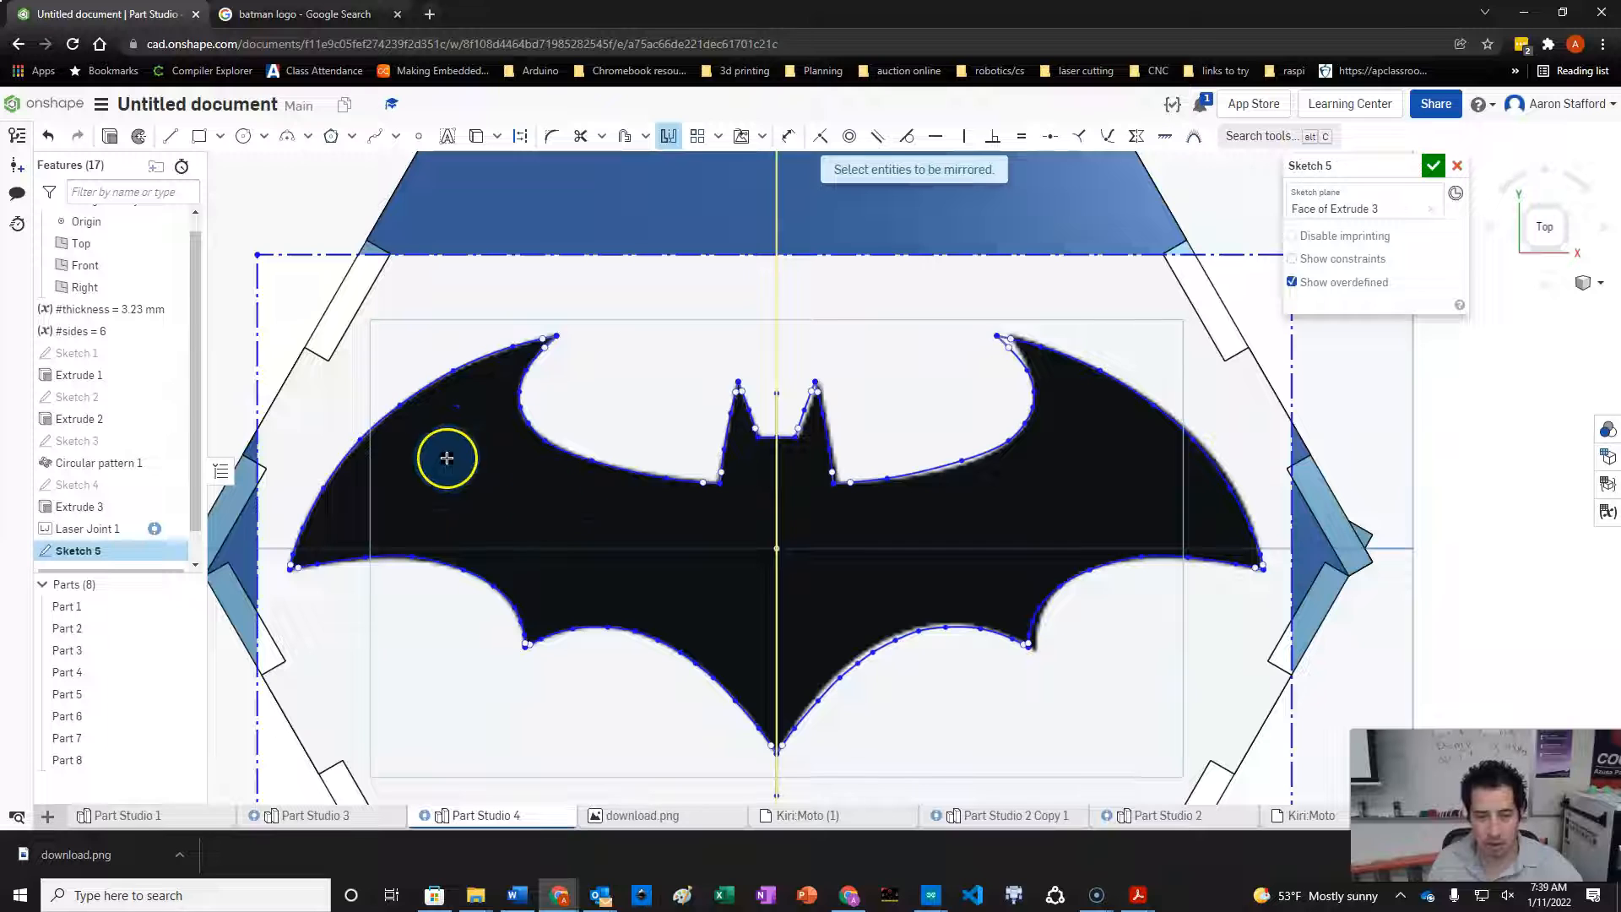
# - Cut the bat-shaped sketch through the top hexagonal panel, Part 8, with a blind 25 mm Remove extrude
pyautogui.click(107, 137)
pyautogui.scroll(-5, 757, 383)
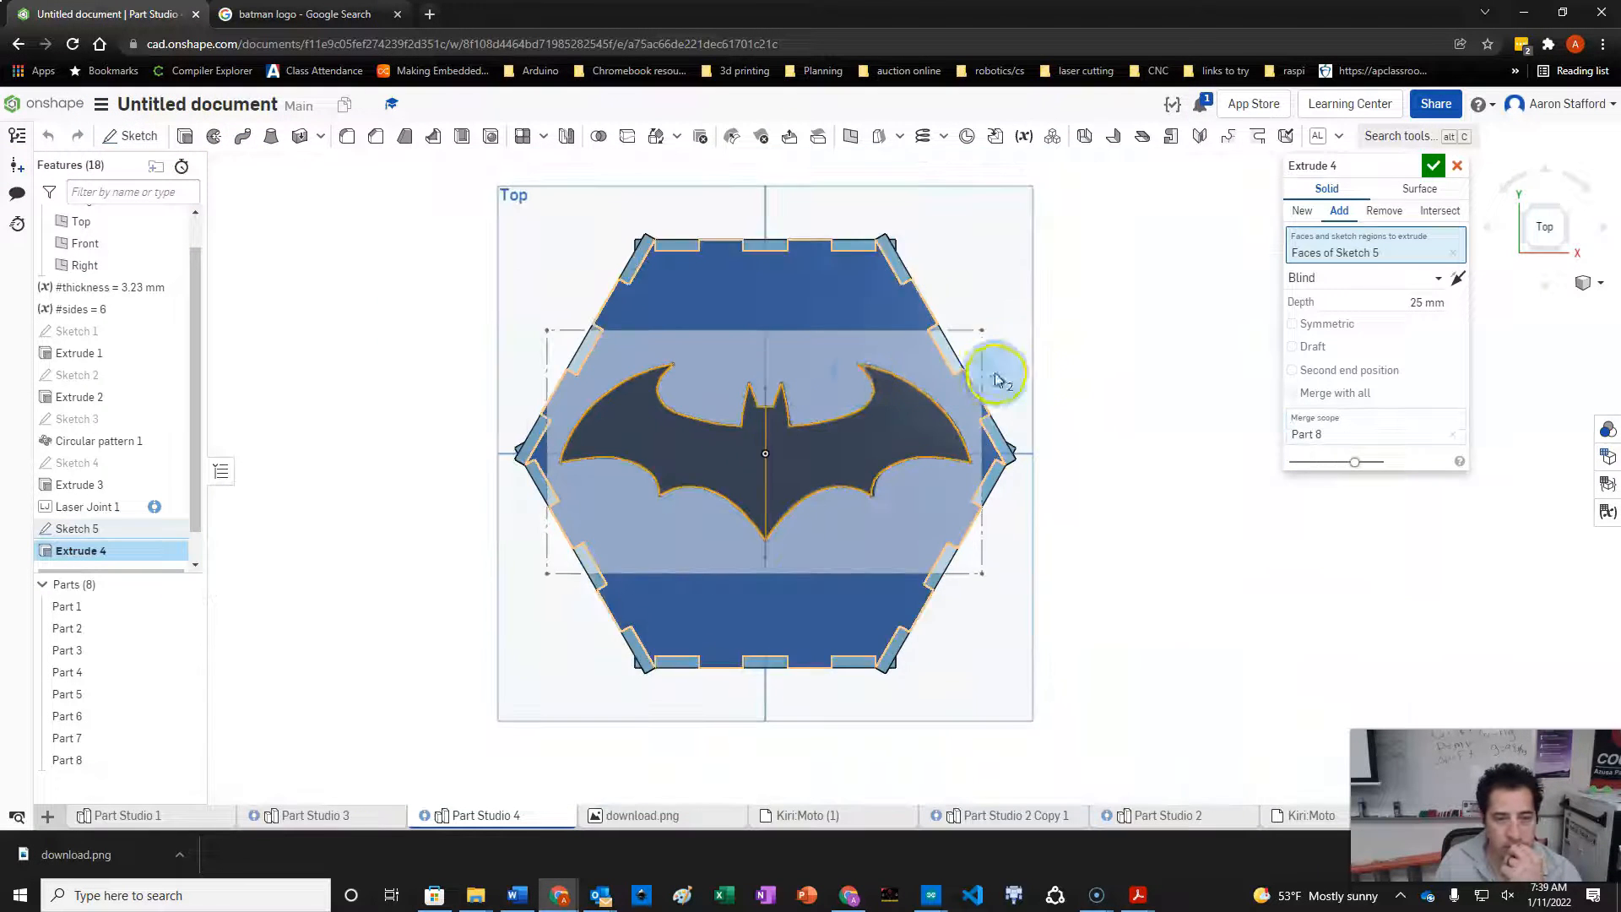
pyautogui.moveTo(1103, 409)
pyautogui.mouseDown(button='right')
pyautogui.moveTo(1046, 451)
pyautogui.moveTo(1194, 323)
pyautogui.moveTo(1122, 337)
pyautogui.moveTo(1092, 439)
pyautogui.moveTo(1074, 405)
pyautogui.mouseUp(button='right')
pyautogui.click(1377, 213)
pyautogui.click(1122, 326)
pyautogui.click(1299, 426)
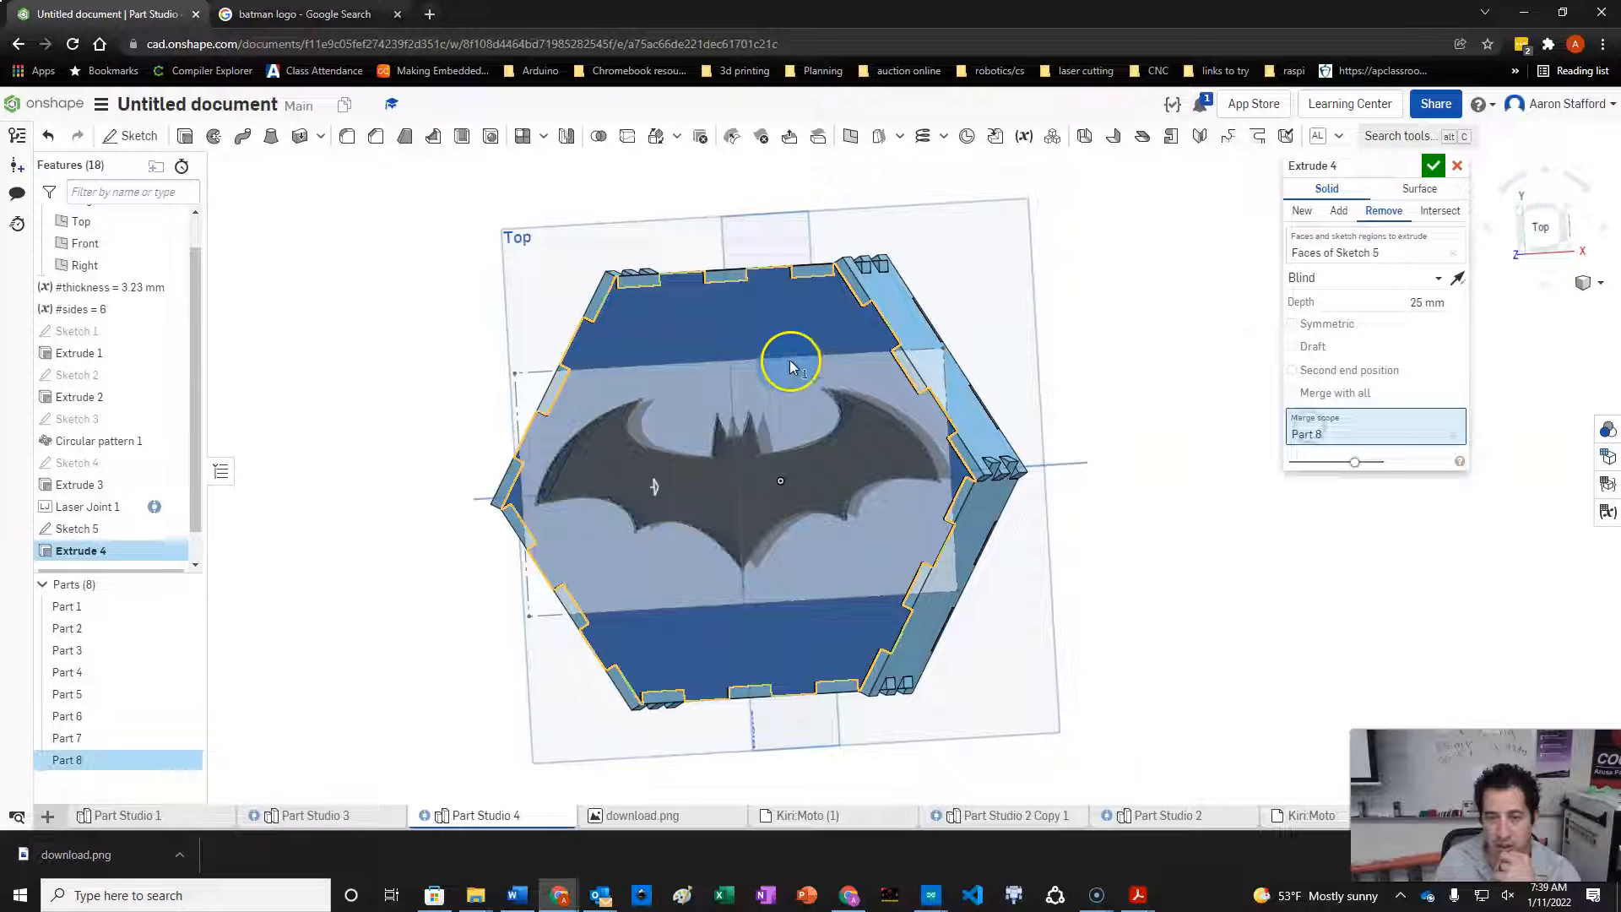
pyautogui.click(1432, 166)
# - Start a sketch on the top hexagonal face, view it straight on and place a text box below the bat's tail
pyautogui.moveTo(1322, 207); pyautogui.dragTo(977, 497, button='right')
pyautogui.moveTo(939, 410); pyautogui.dragTo(882, 528, button='right')
pyautogui.scroll(-4, 1047, 317)
pyautogui.moveTo(1045, 320); pyautogui.dragTo(1258, 264, button='right')
pyautogui.scroll(3, 1276, 260)
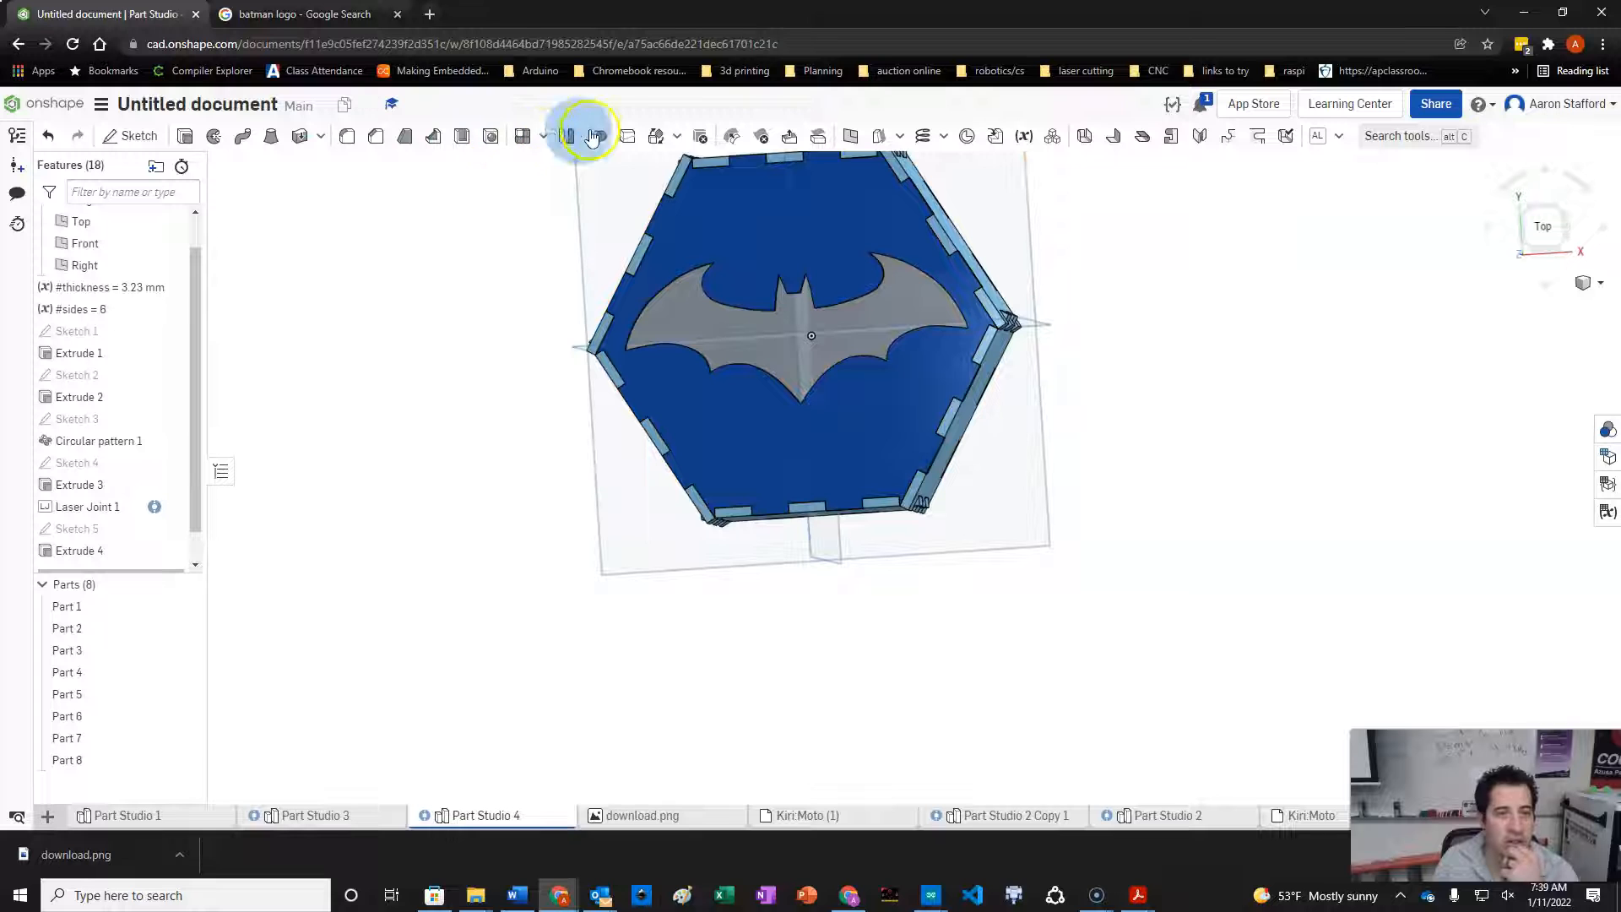
pyautogui.click(134, 135)
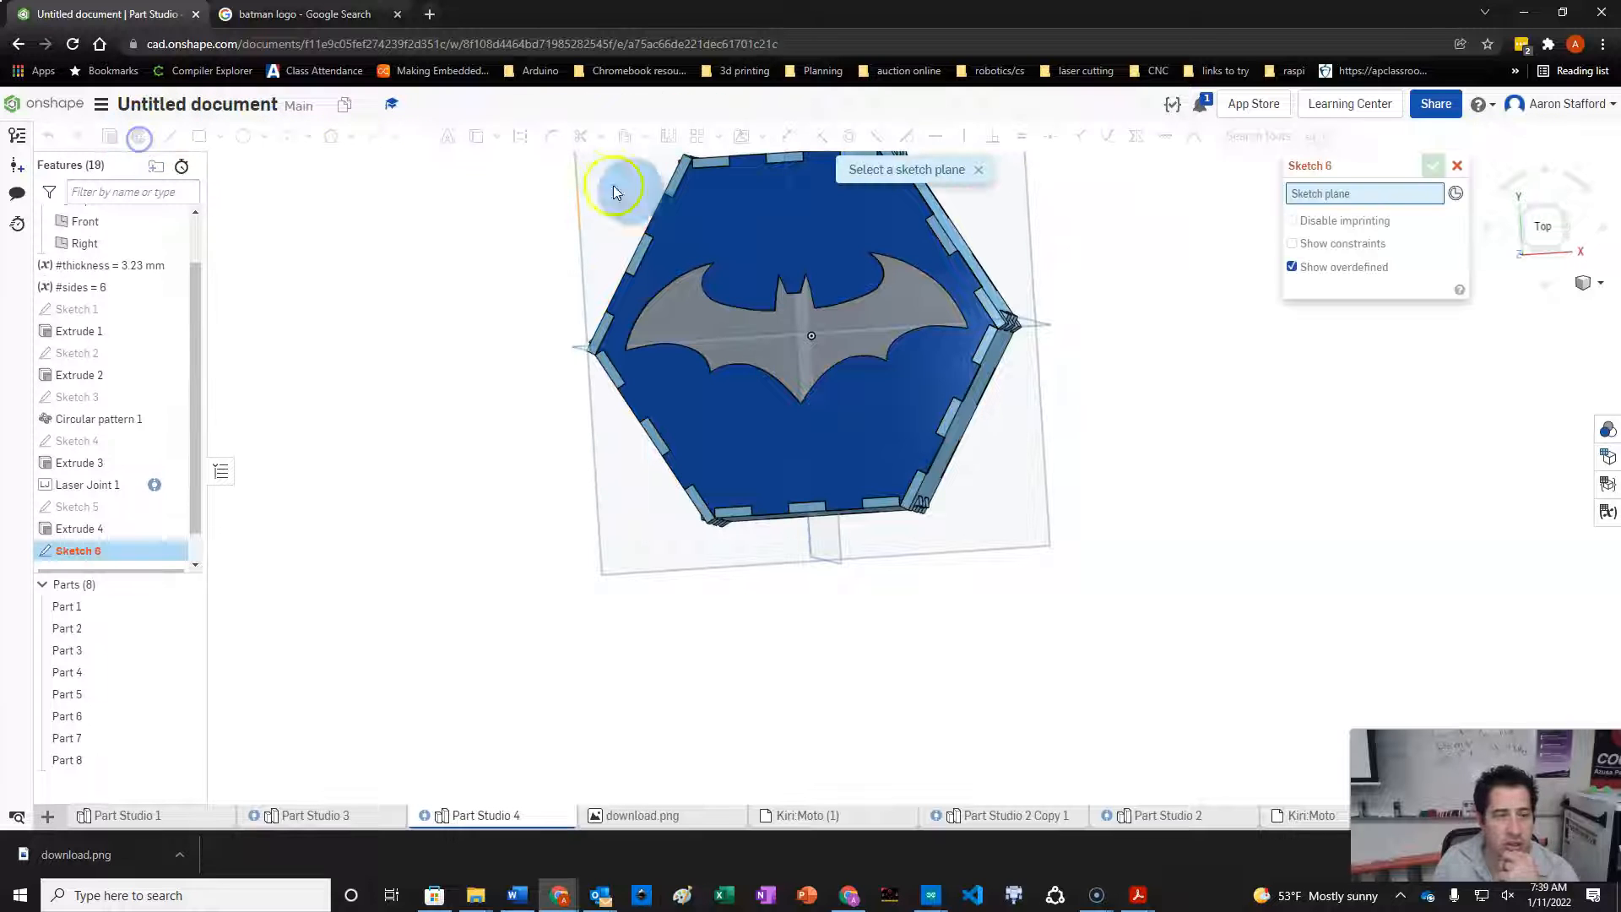
pyautogui.click(747, 427)
pyautogui.press('n')
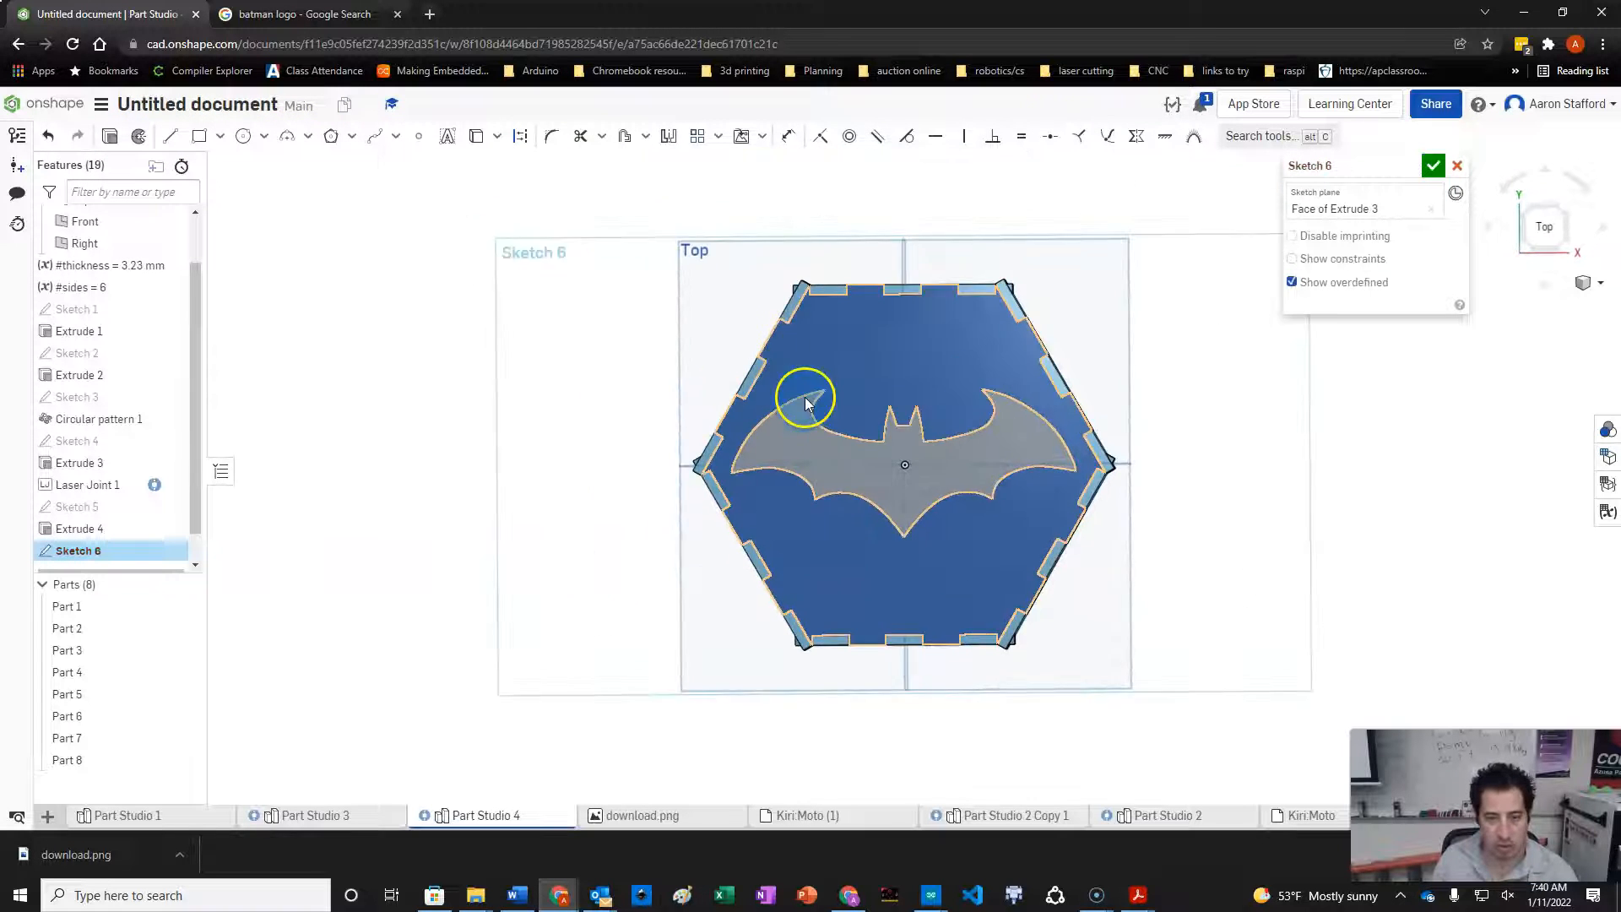
pyautogui.click(457, 132)
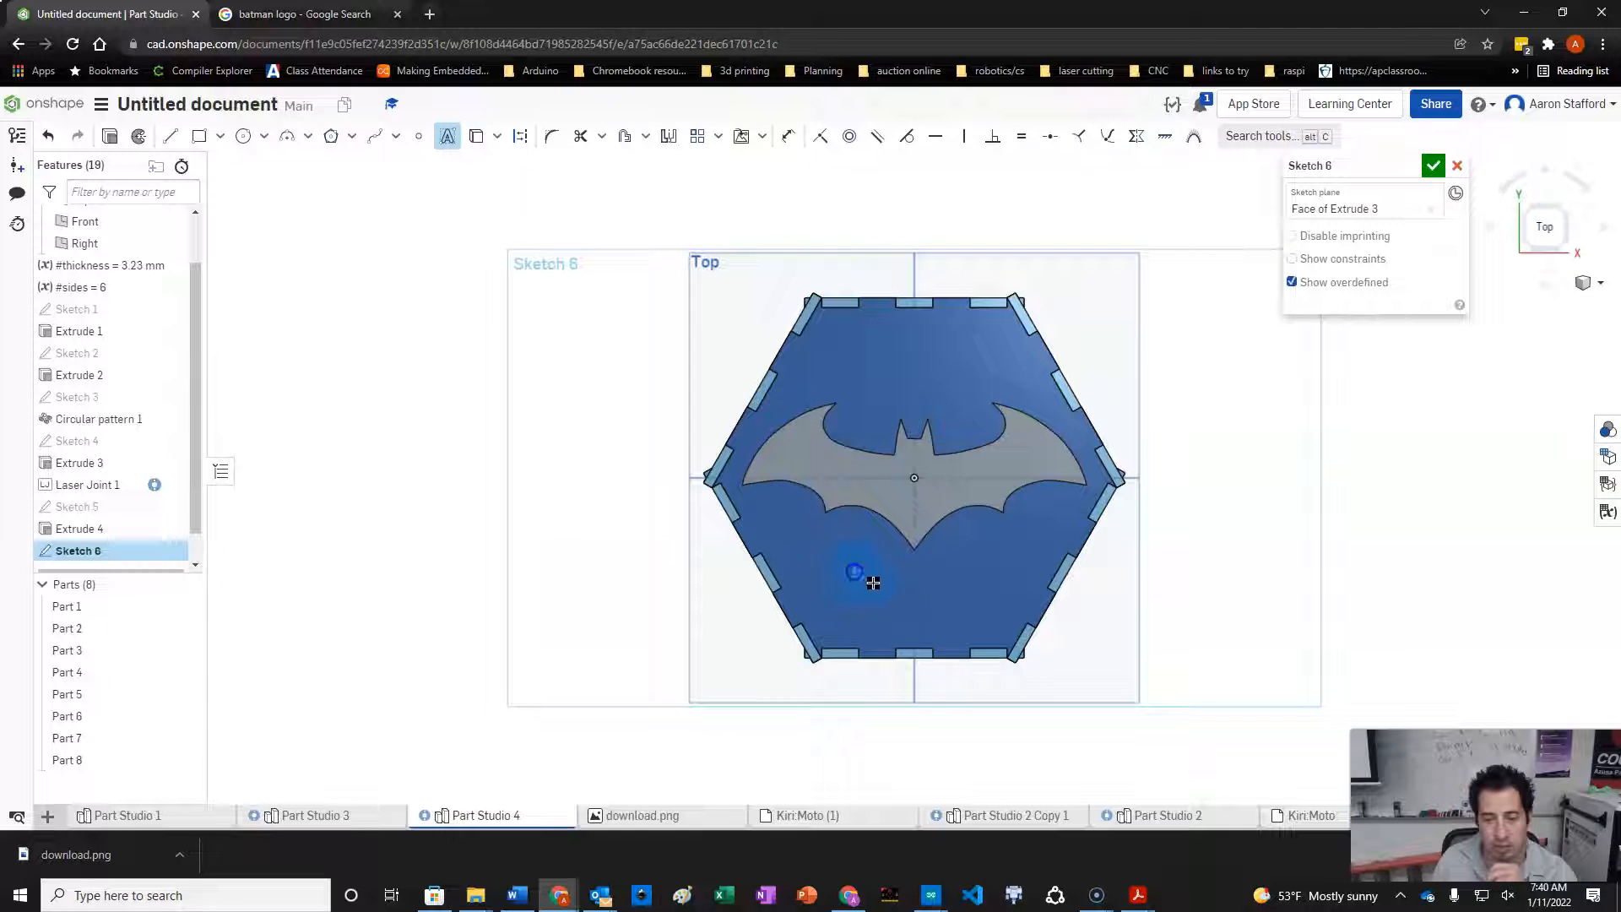
pyautogui.click(987, 620)
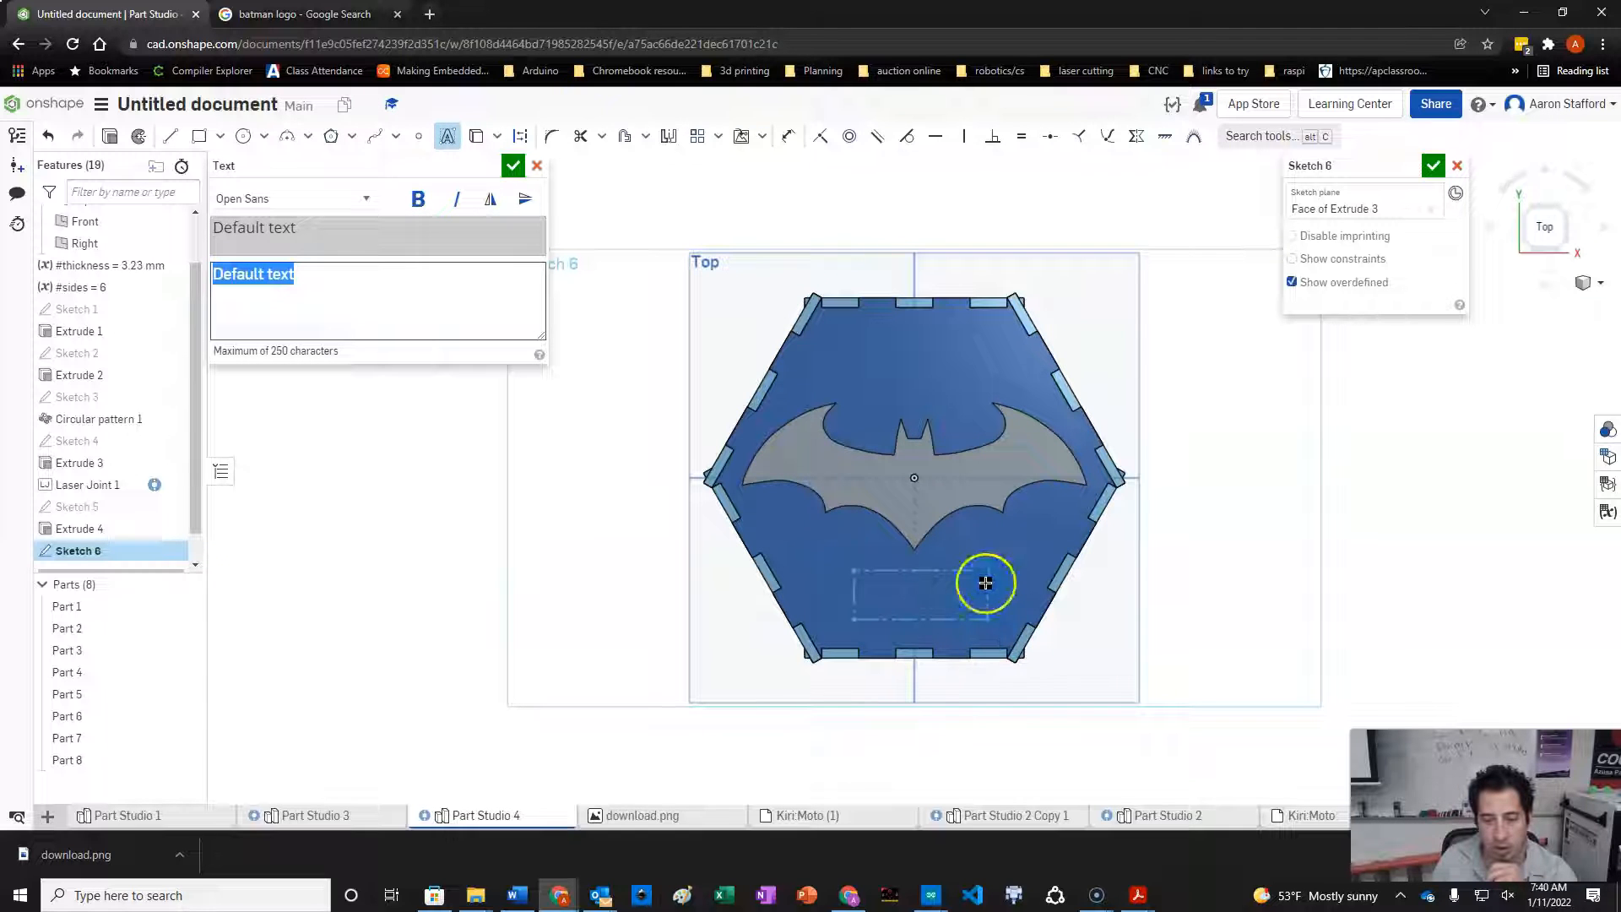
# - Try the Noto Sans, Droid Sans Mono, Arimo, Tinos, Roboto Slab and Open Sans fonts for the text
pyautogui.click(345, 200)
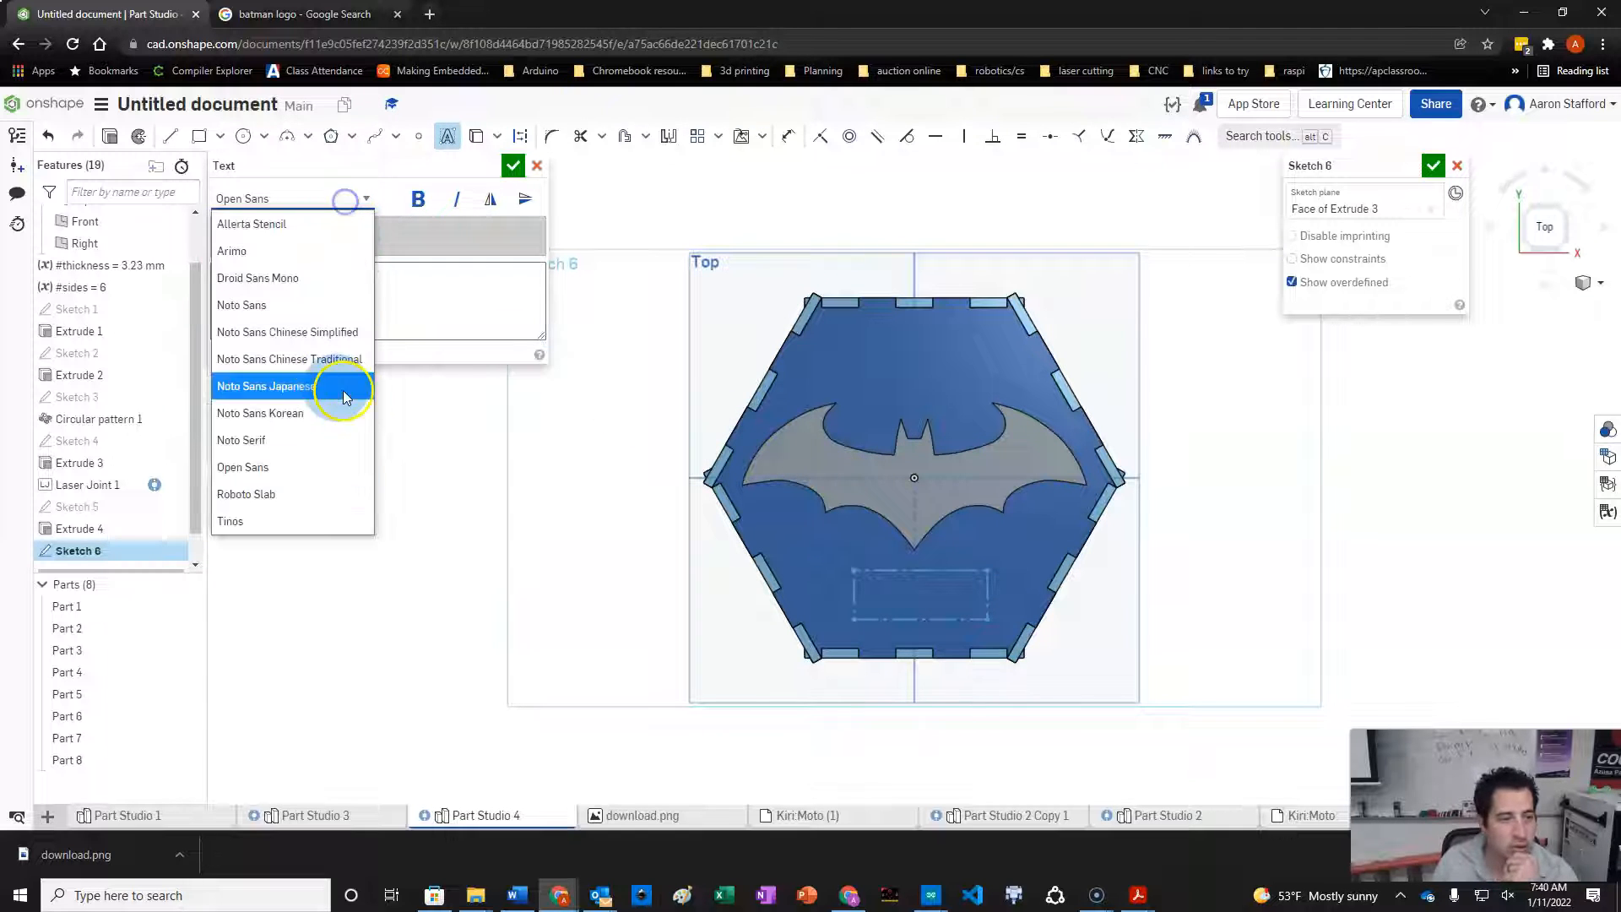
pyautogui.click(261, 304)
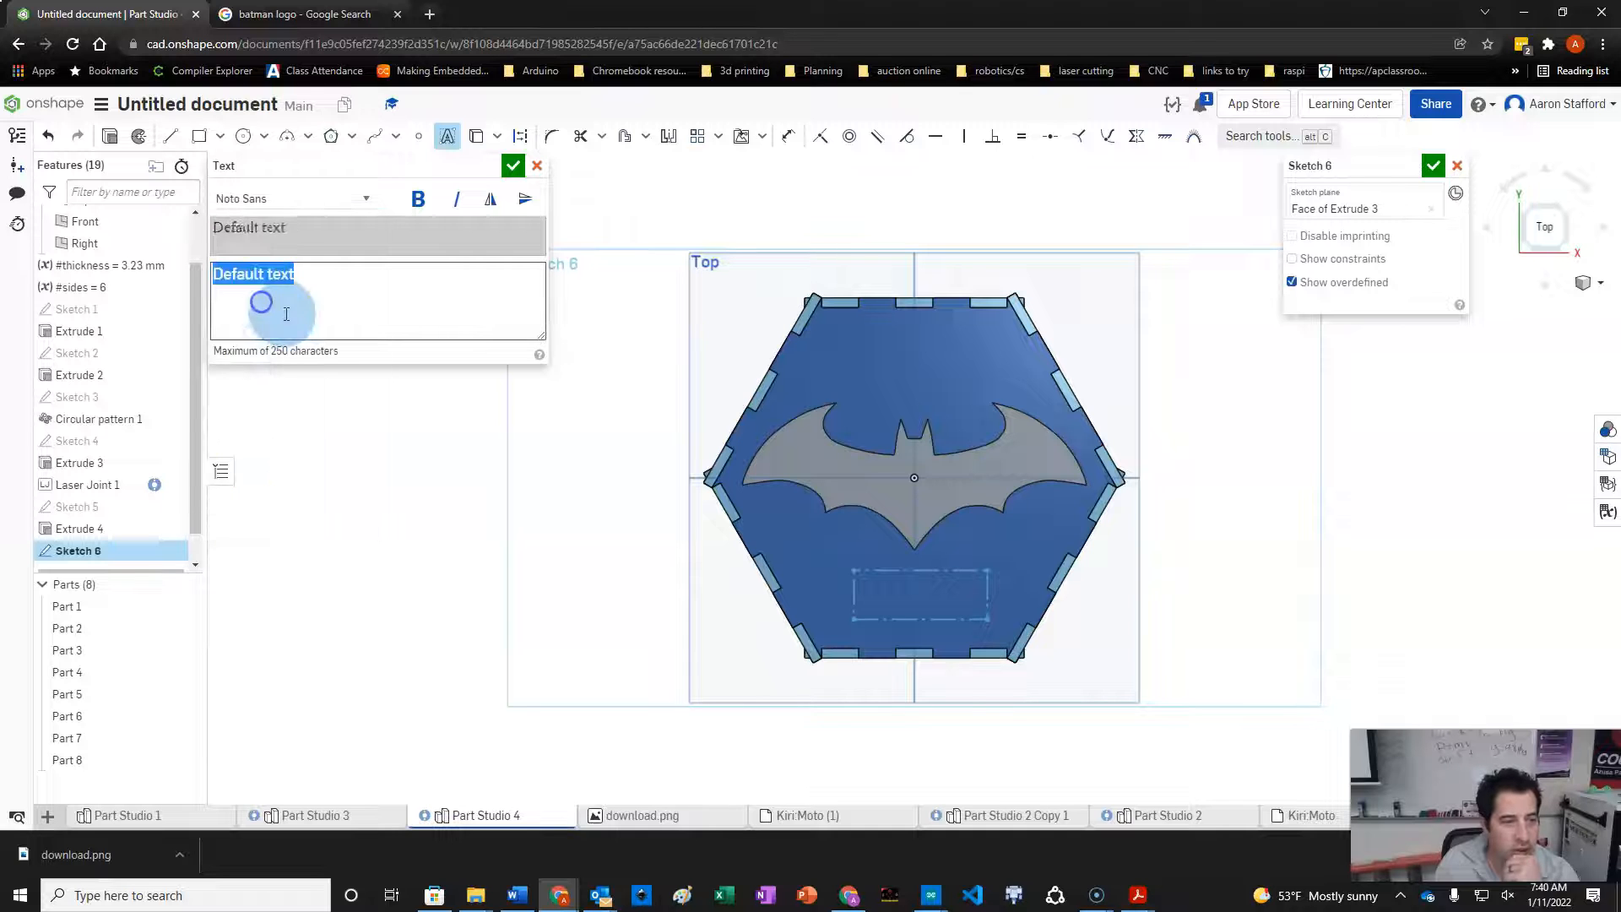
pyautogui.click(271, 200)
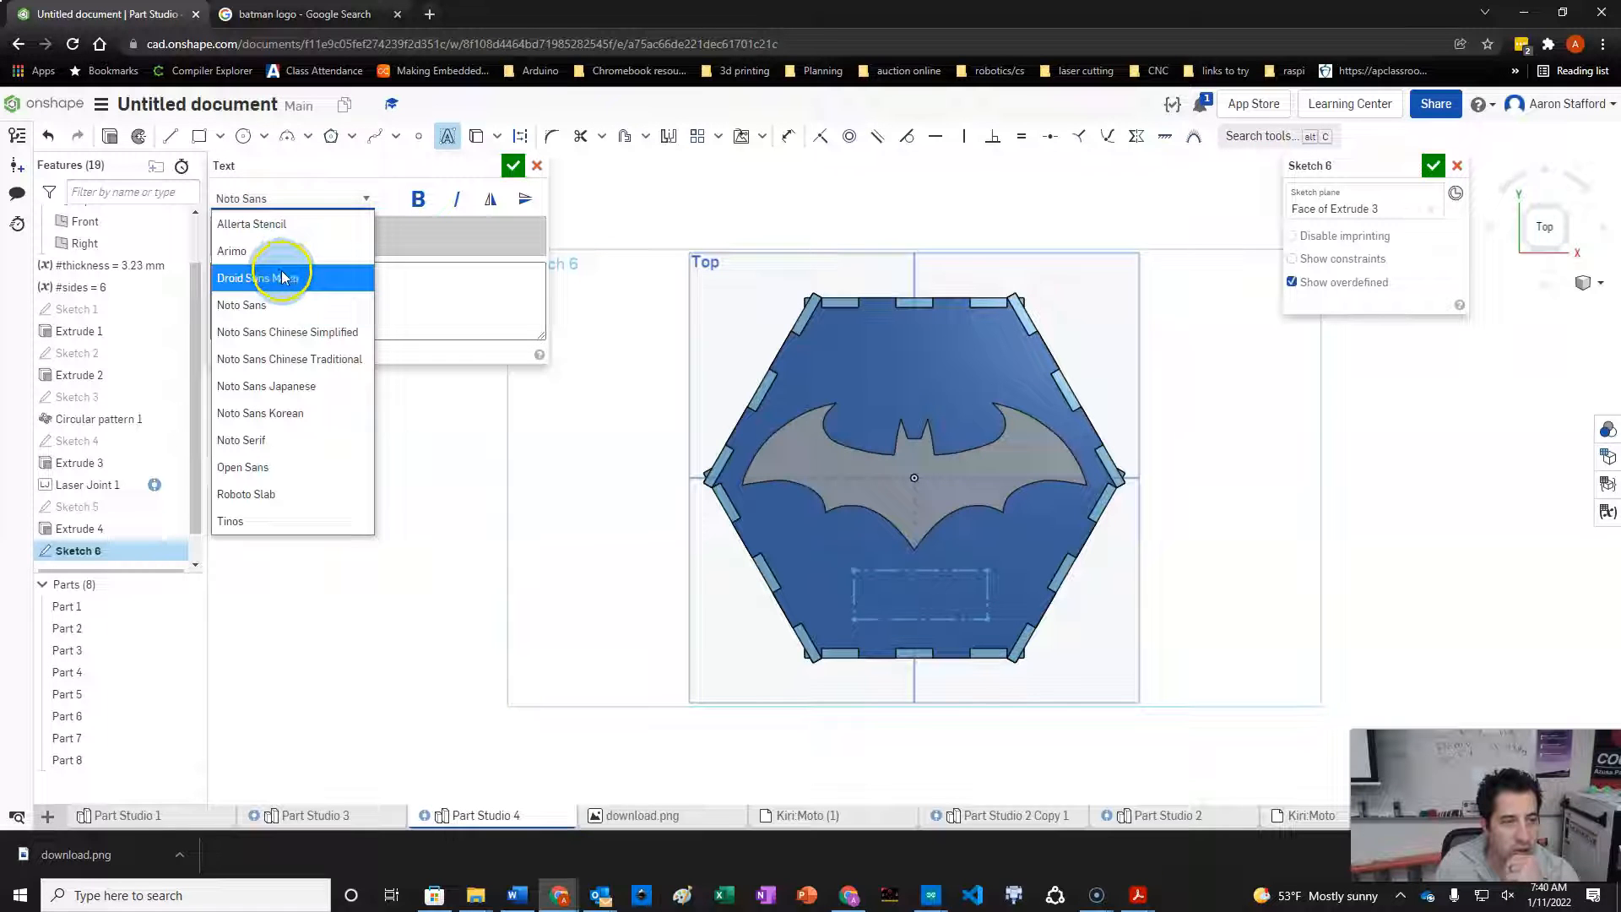
pyautogui.click(283, 277)
pyautogui.click(297, 200)
pyautogui.click(304, 250)
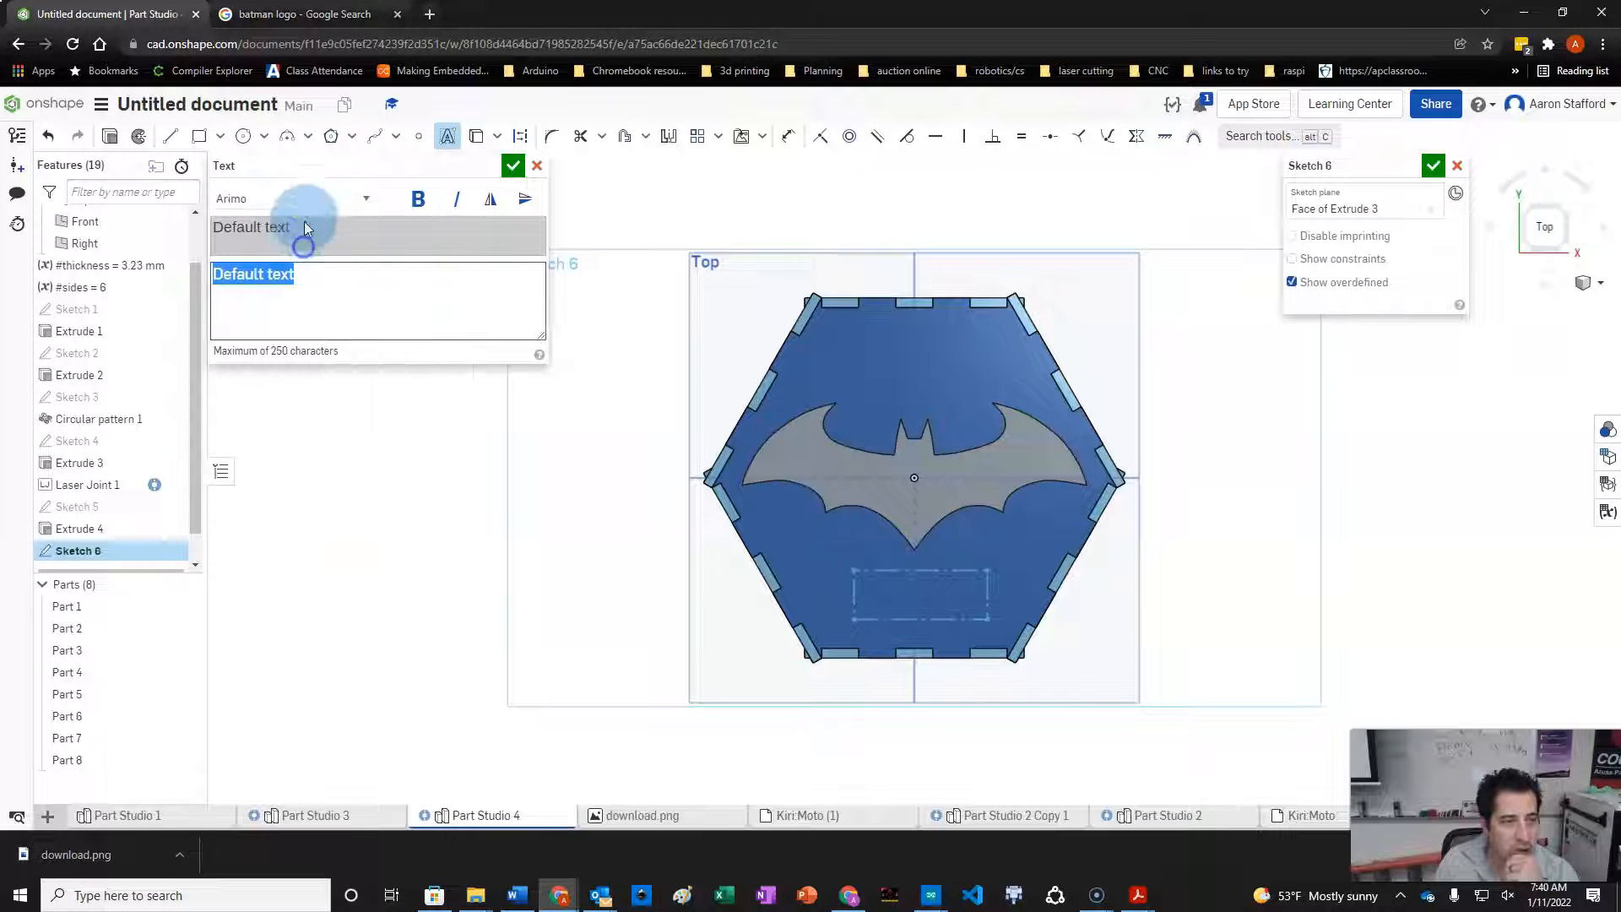
pyautogui.click(311, 198)
pyautogui.click(310, 510)
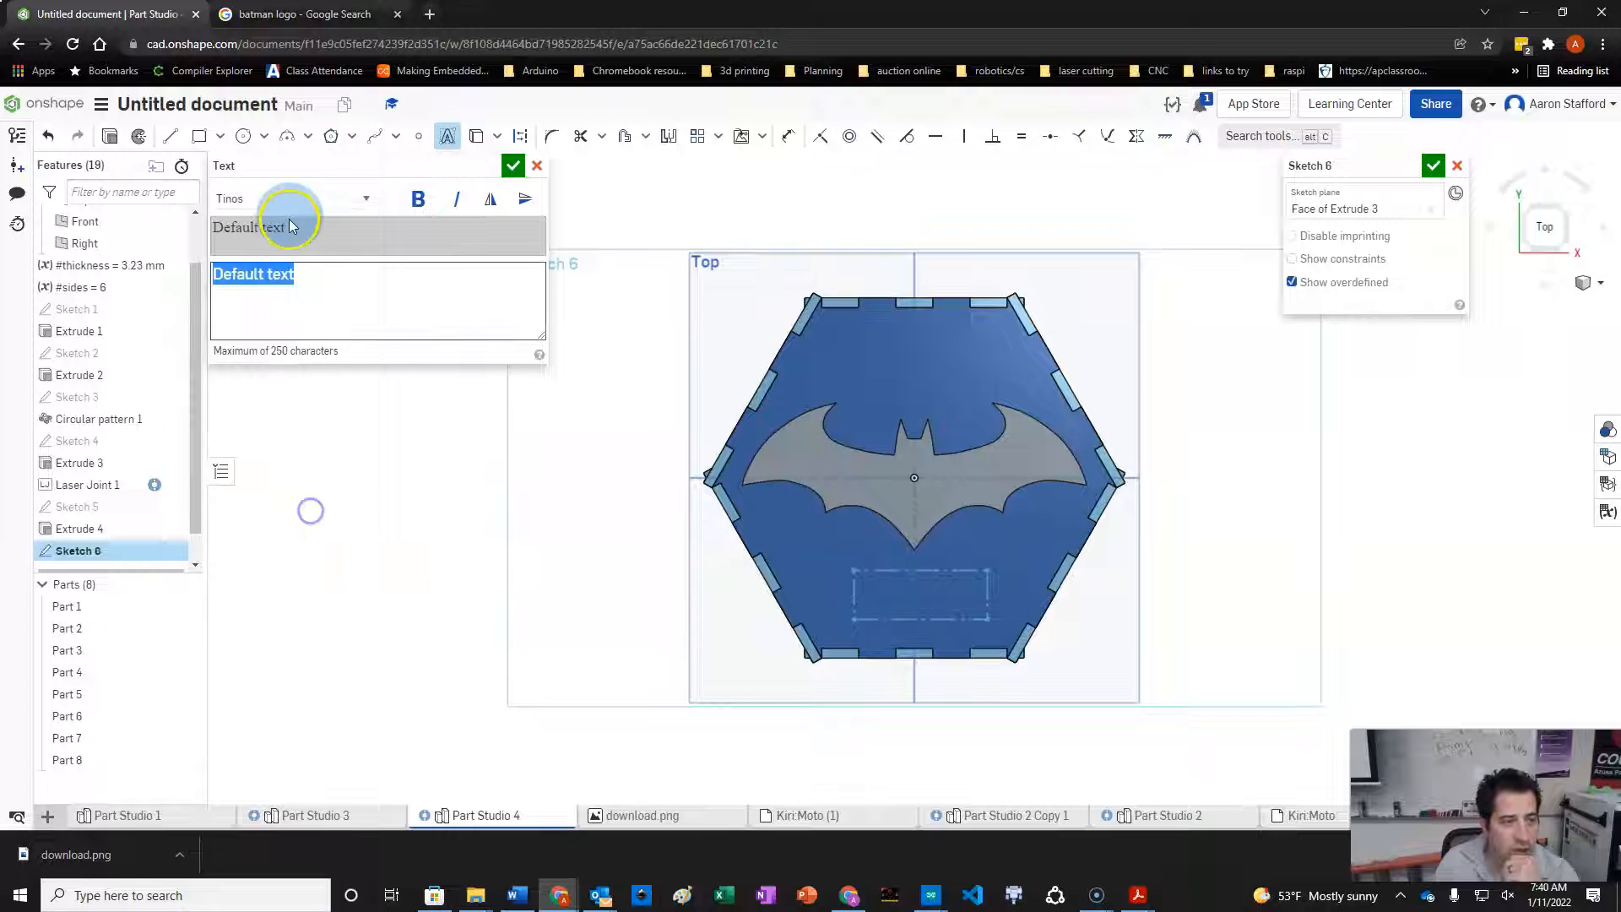
pyautogui.click(300, 201)
pyautogui.click(309, 489)
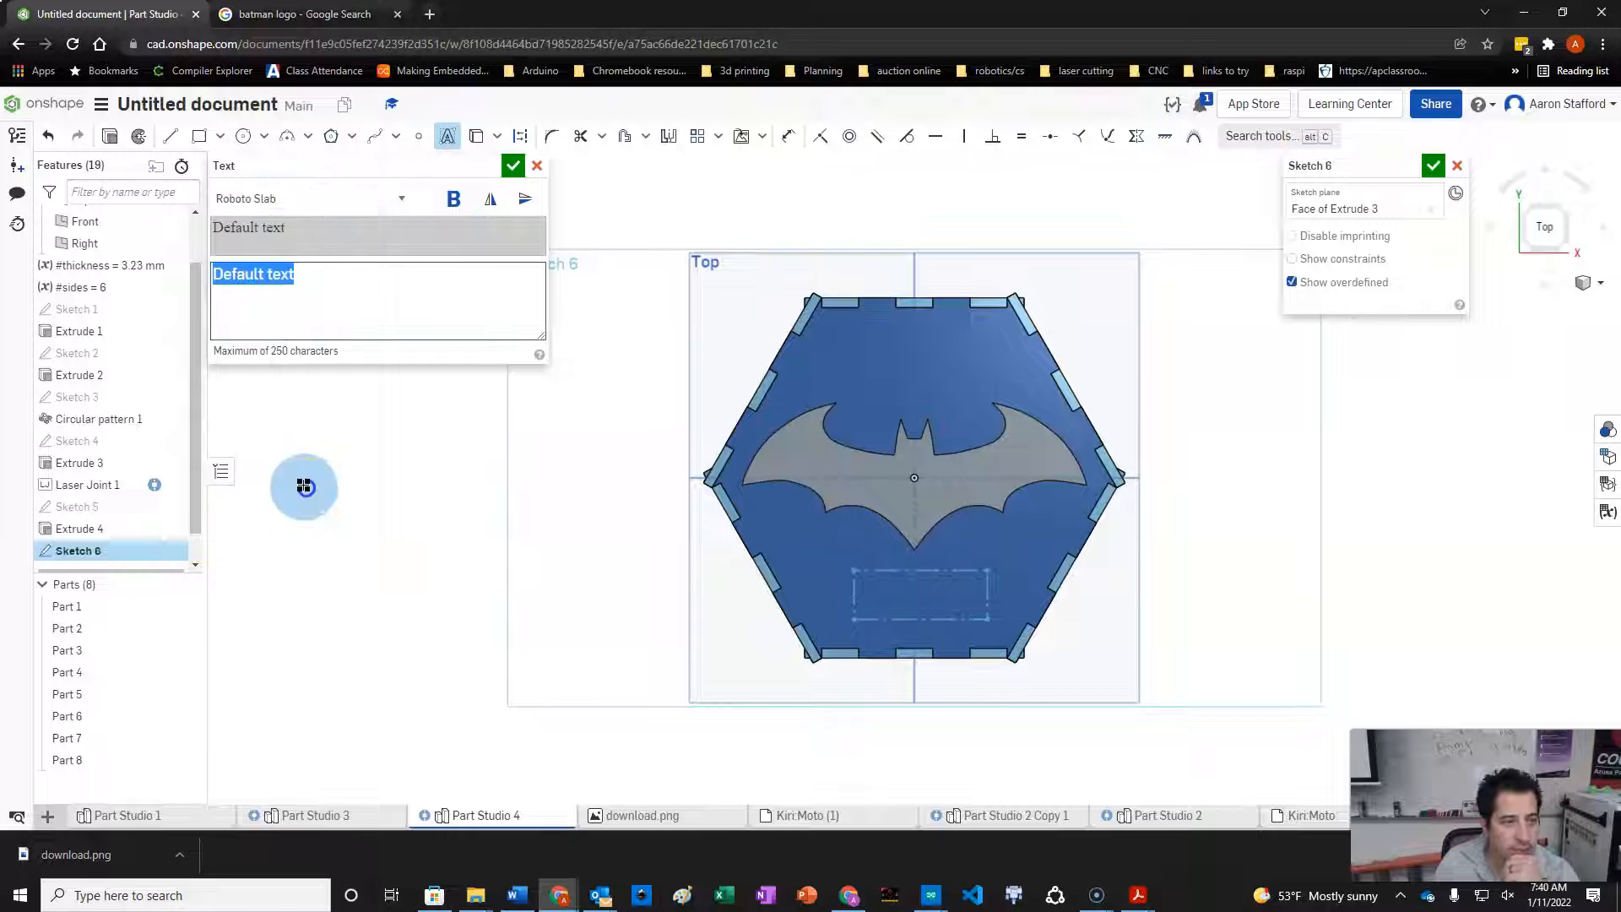
pyautogui.click(322, 193)
pyautogui.click(327, 456)
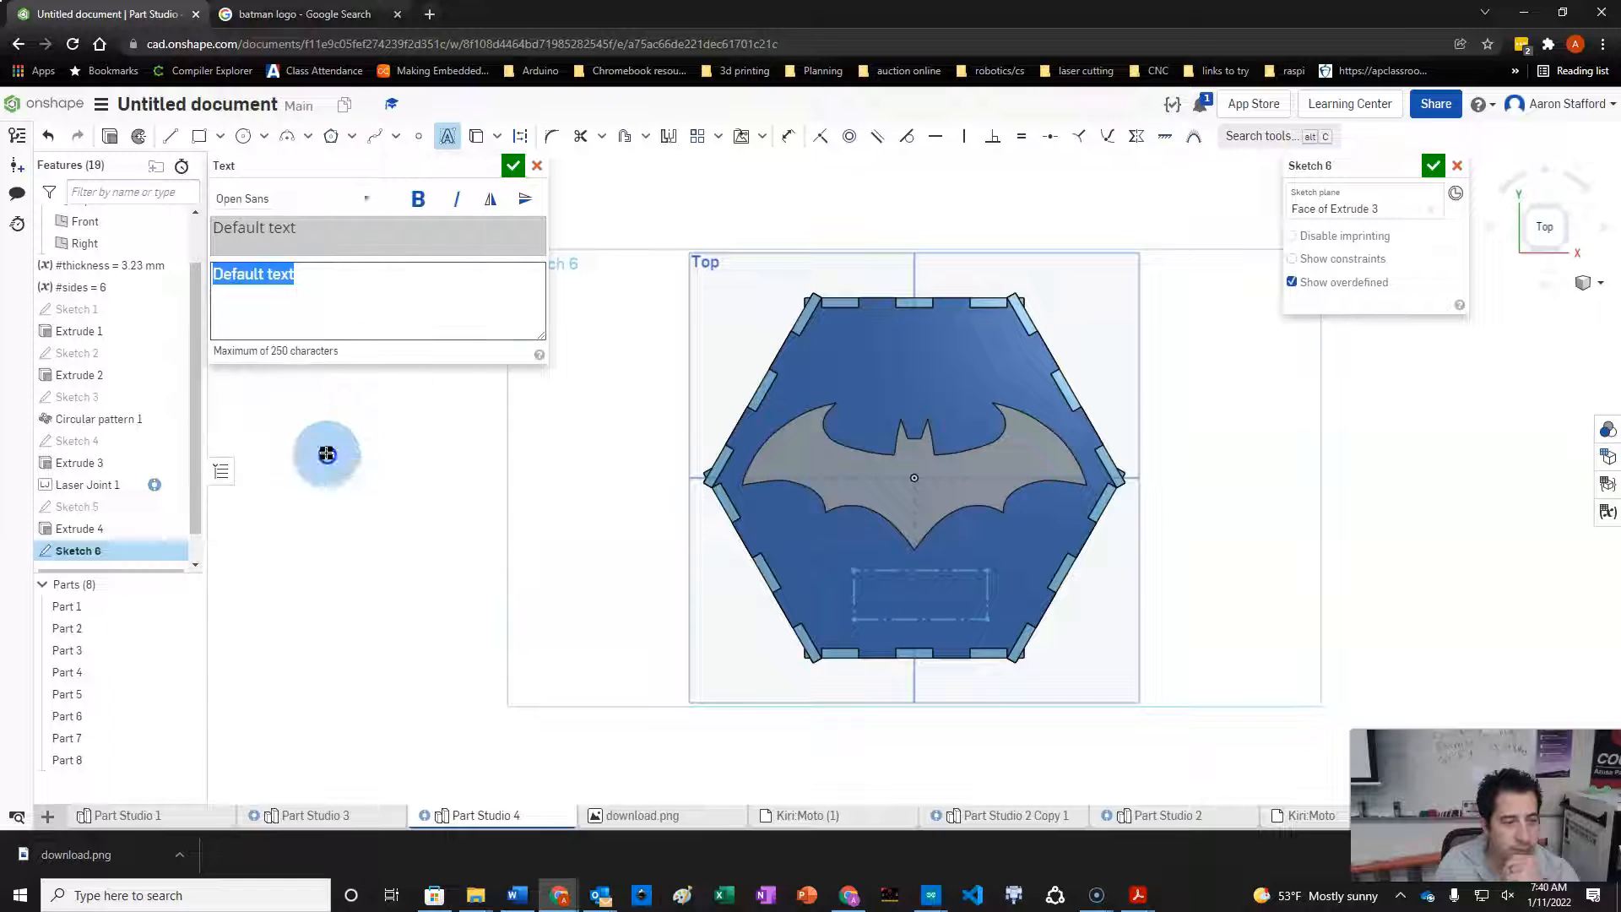
# - Set the text font to Noto Serif and enter the maker's first name in capital letters
pyautogui.click(338, 206)
pyautogui.click(324, 440)
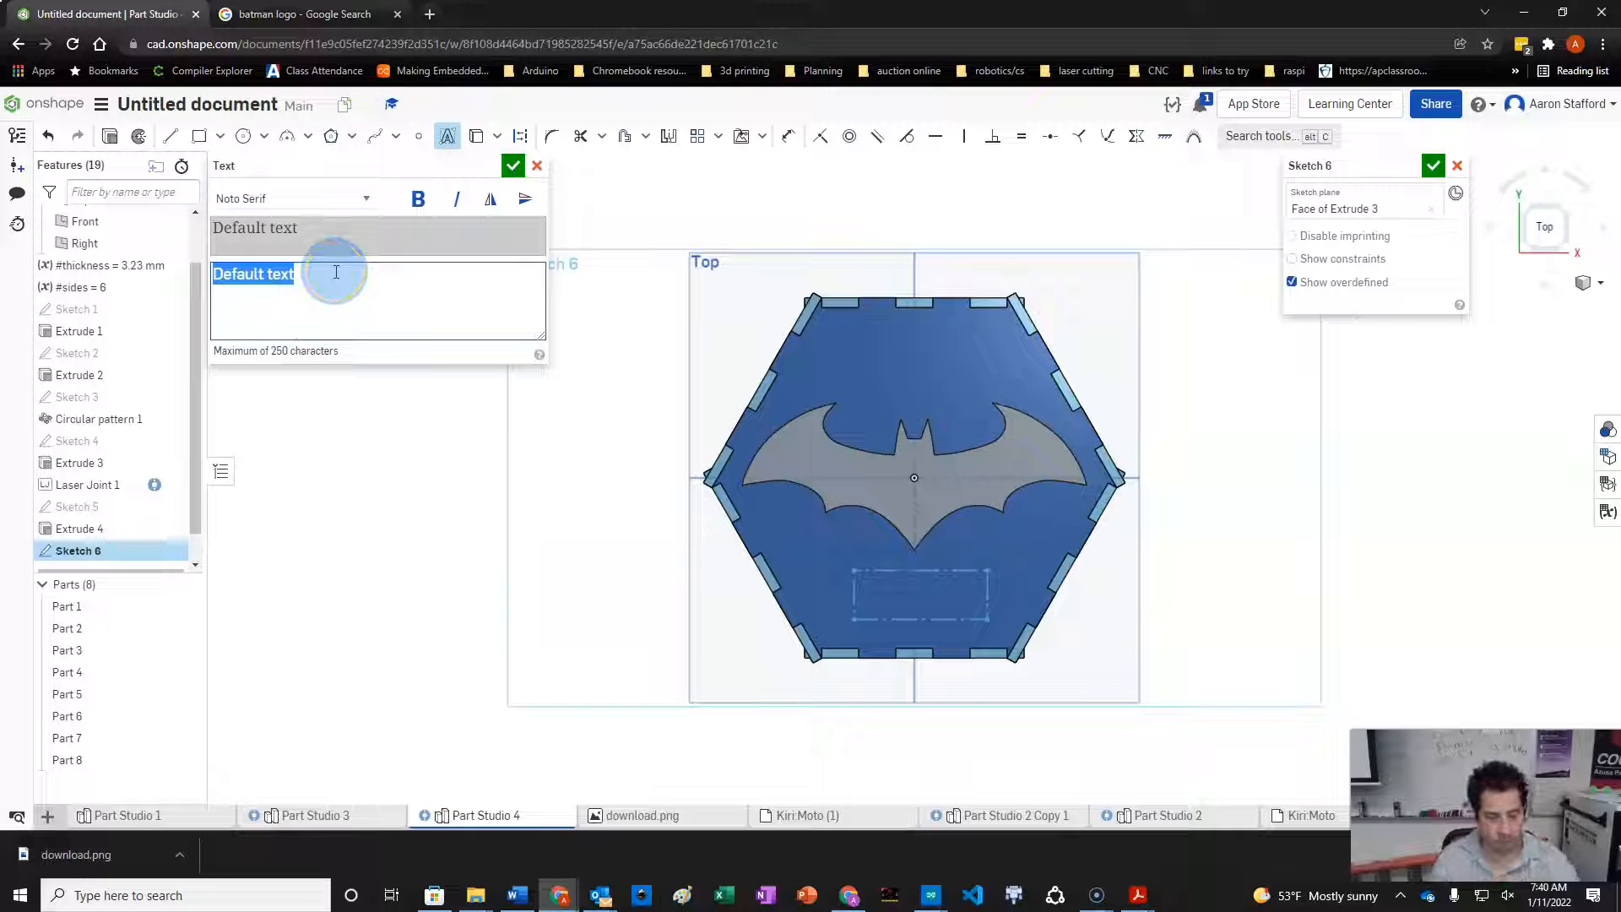
pyautogui.write('AARON')
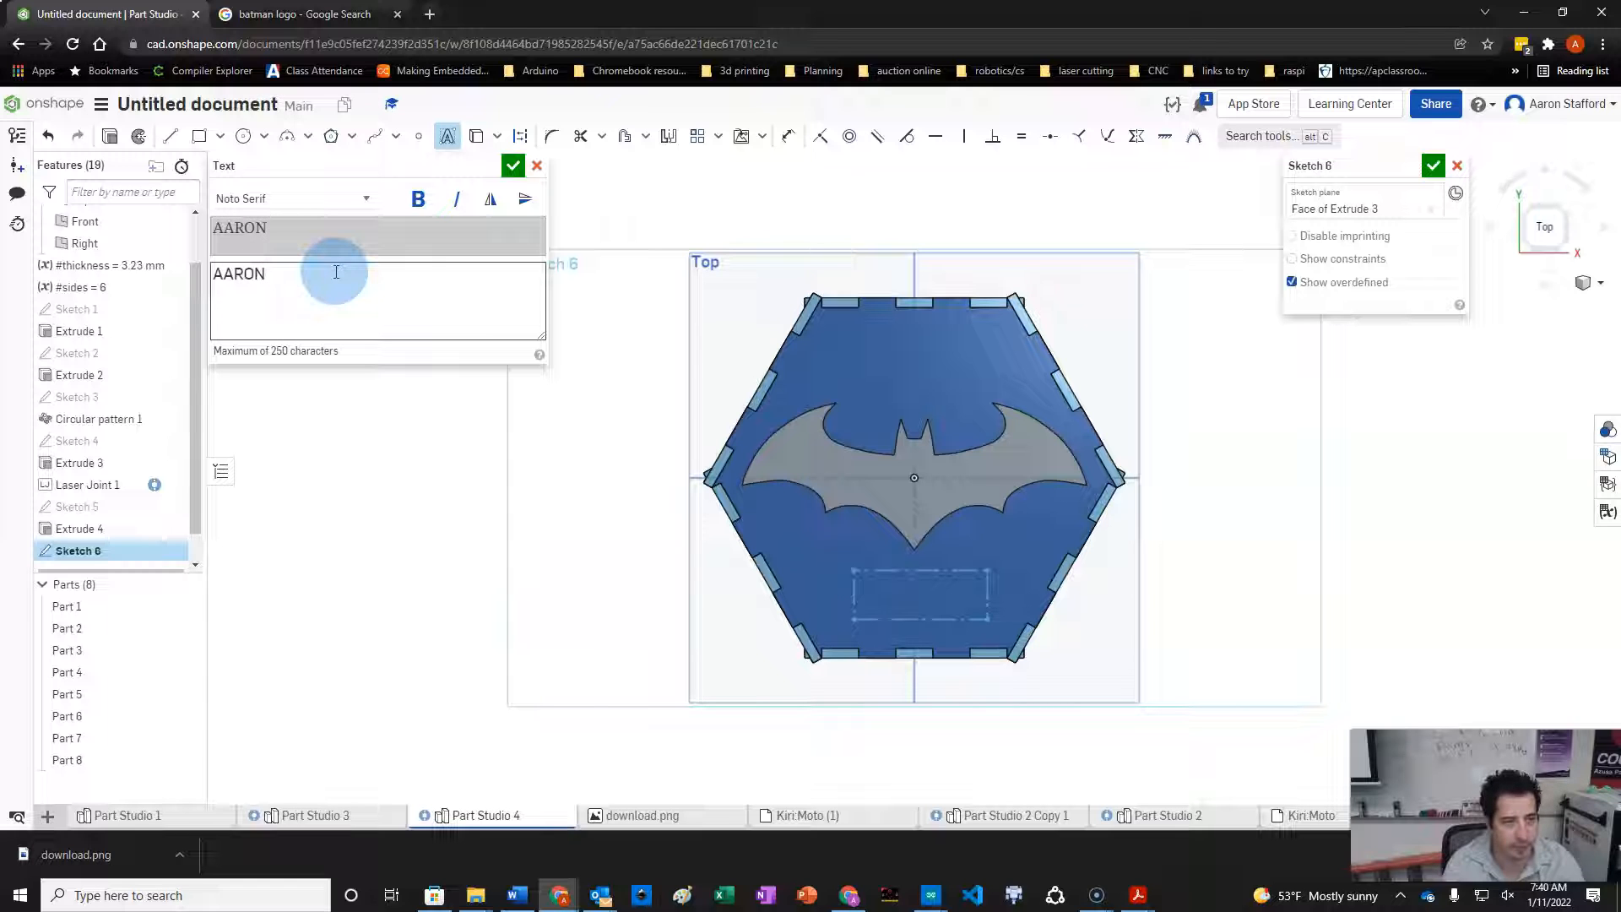
pyautogui.click(514, 166)
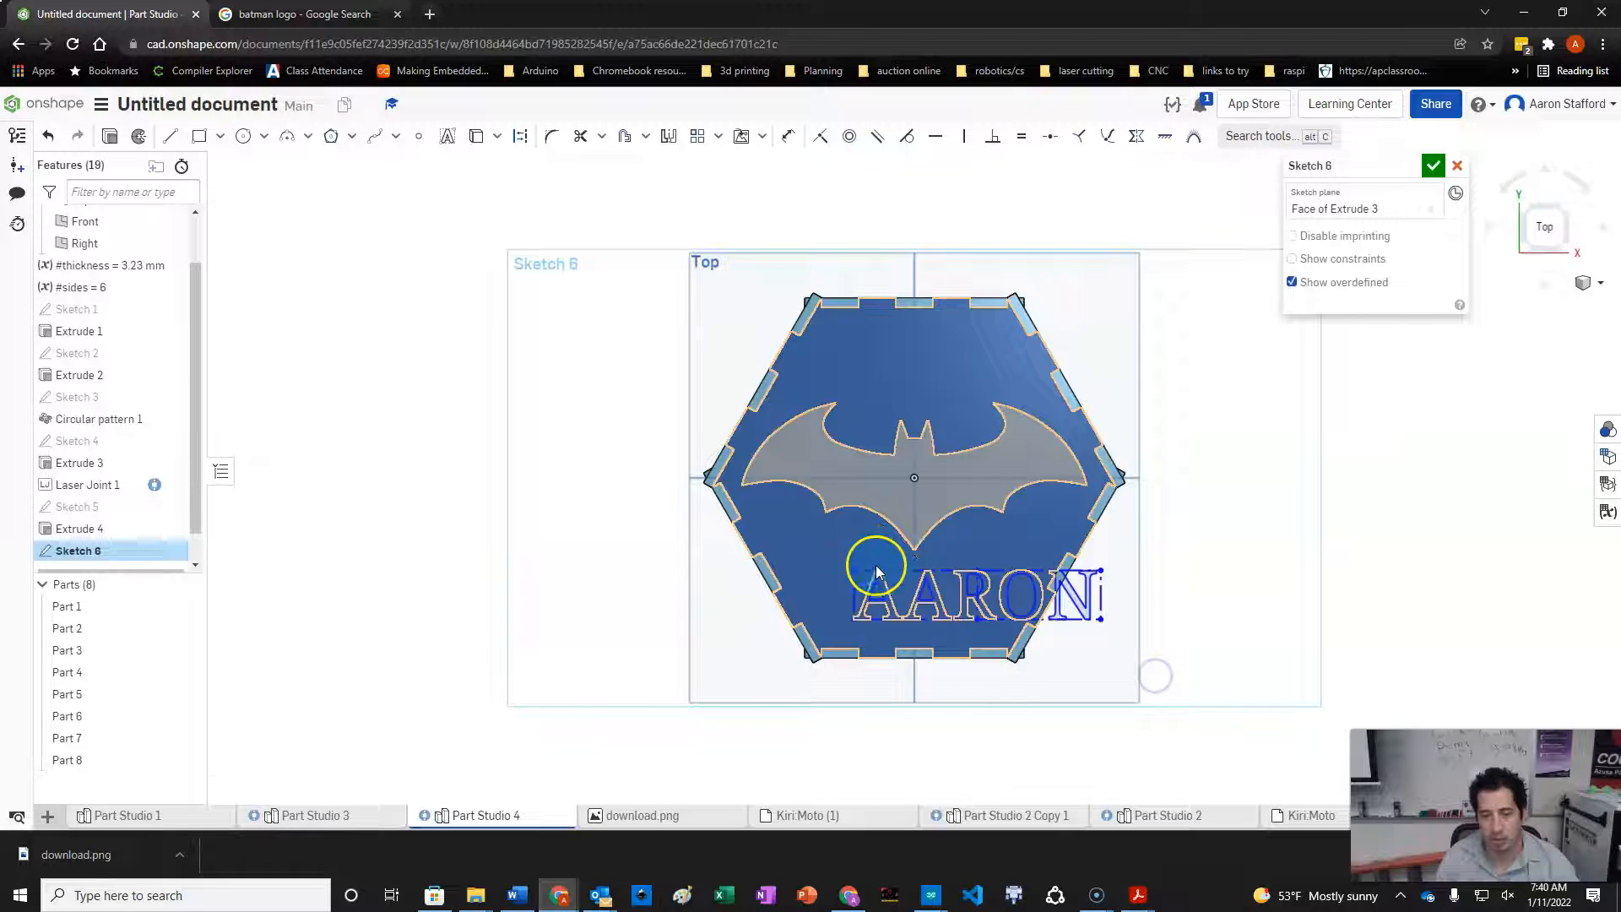
# - Draw two construction lines above the text, one from its left corner about 20 mm to the vertical centre line, the other on to its right corner
pyautogui.scroll(5, 944, 614)
pyautogui.click(945, 613)
pyautogui.press('l')
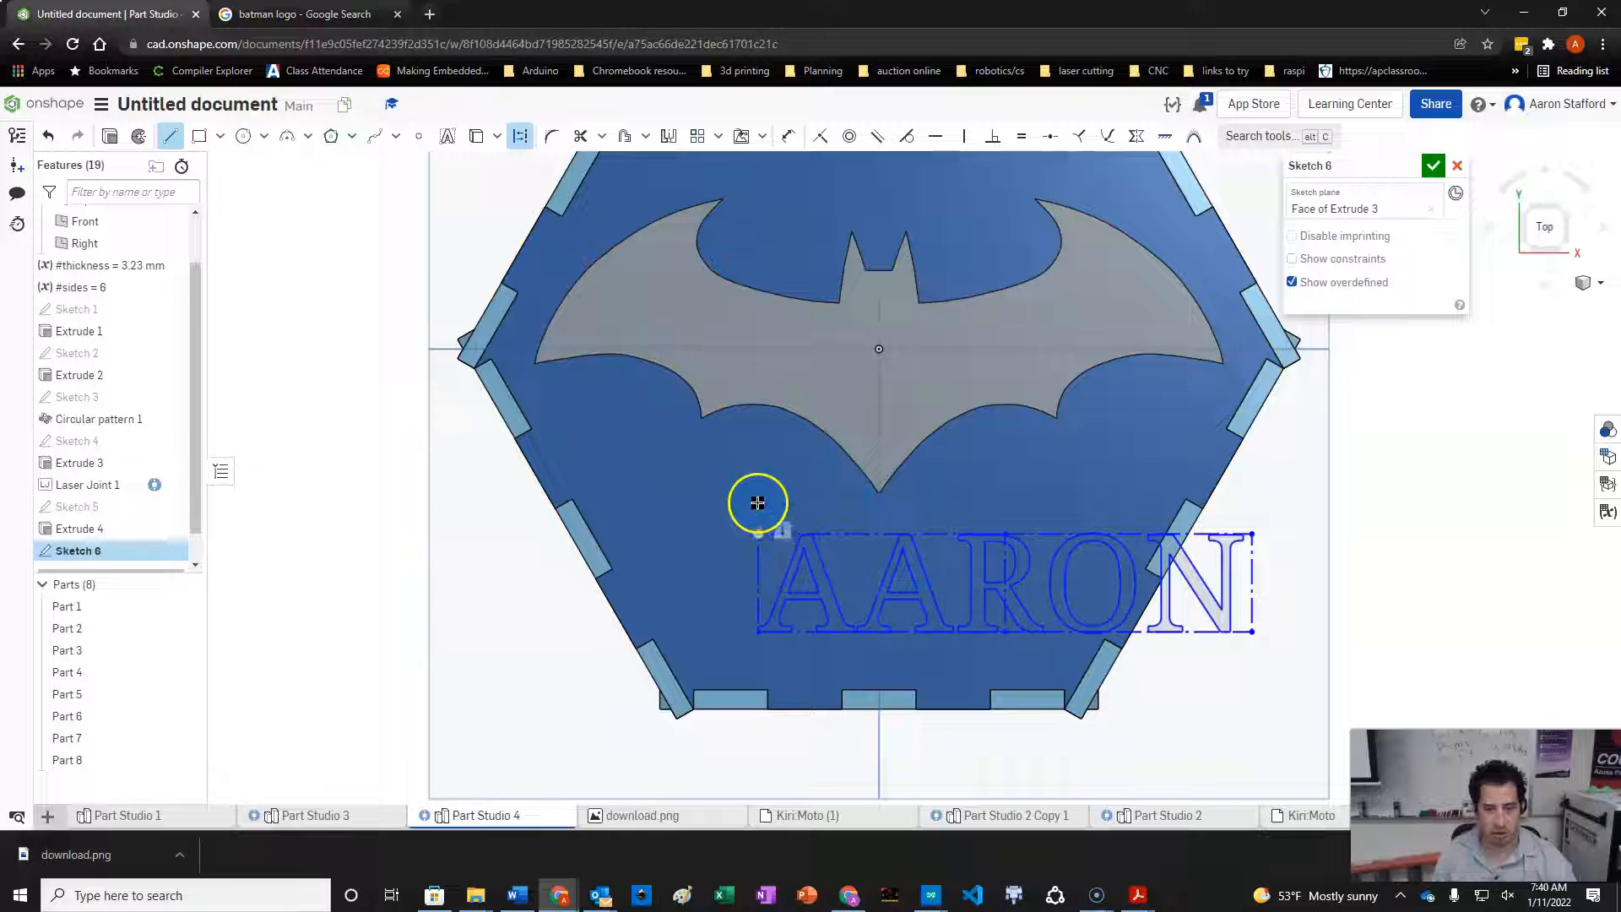
pyautogui.click(879, 501)
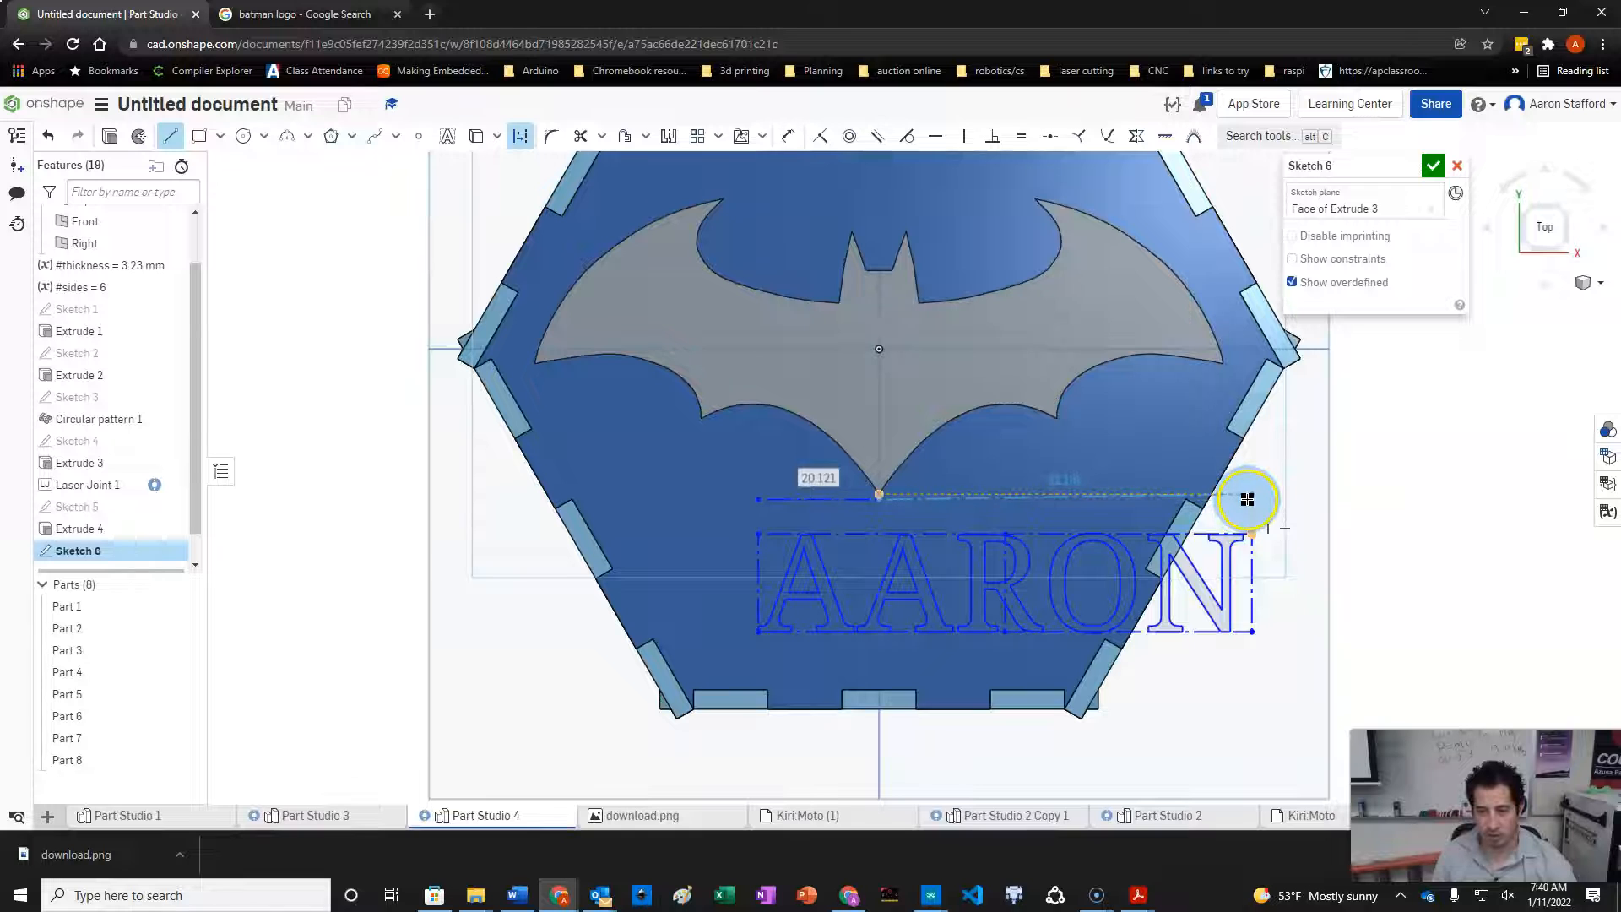
pyautogui.click(1247, 499)
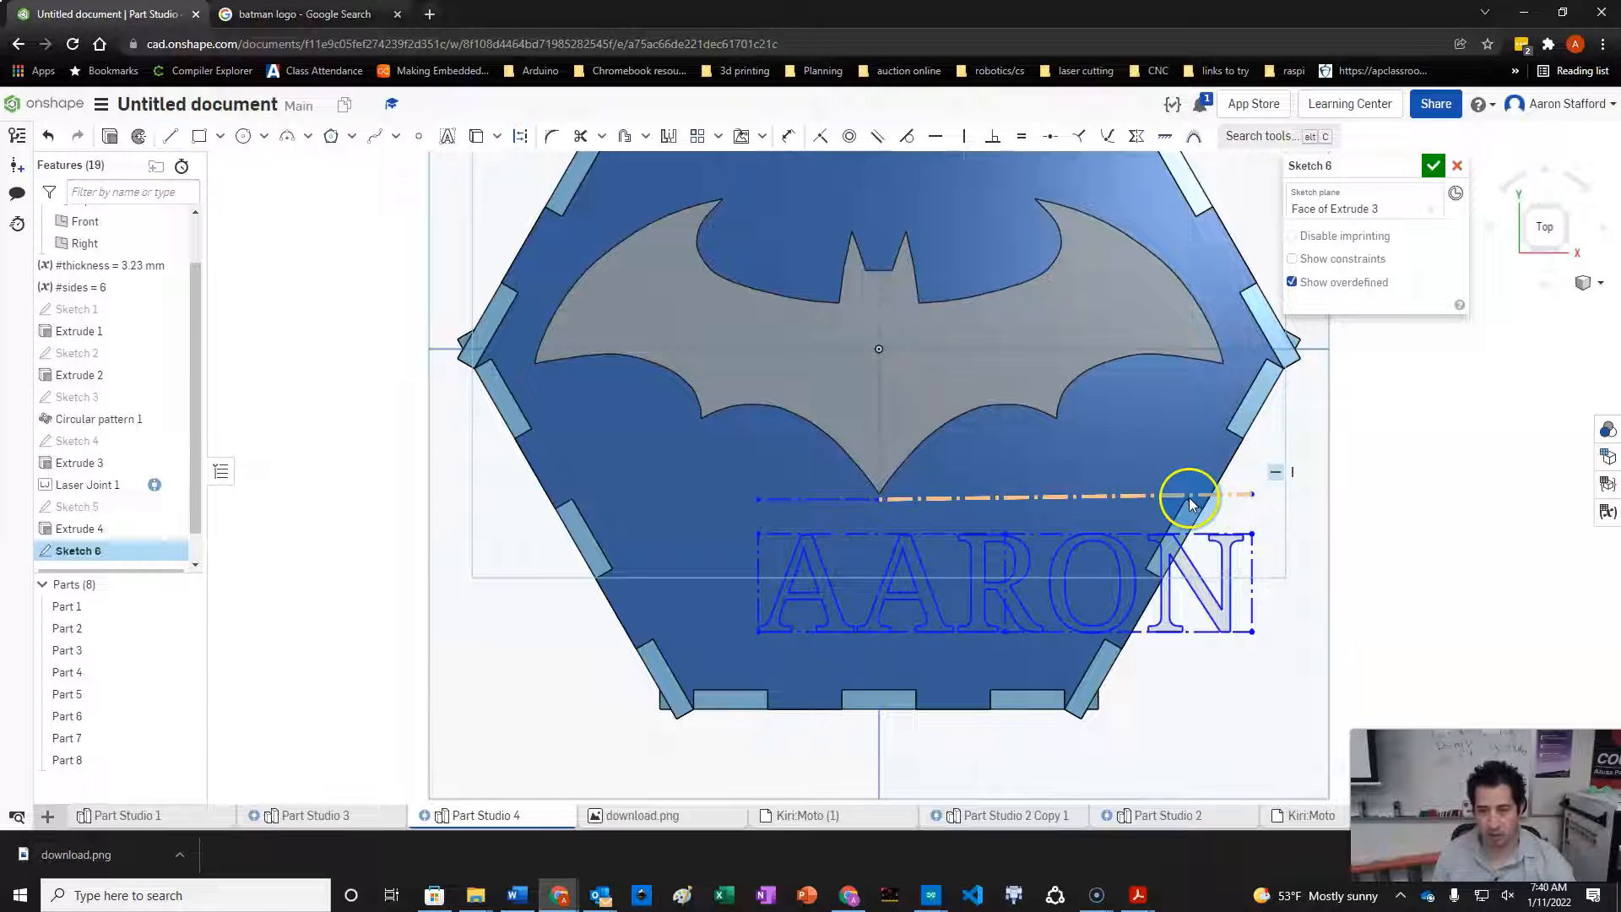
# - Constrain the two construction lines above the name to equal length and make them parallel, centring the text box
pyautogui.click(847, 515)
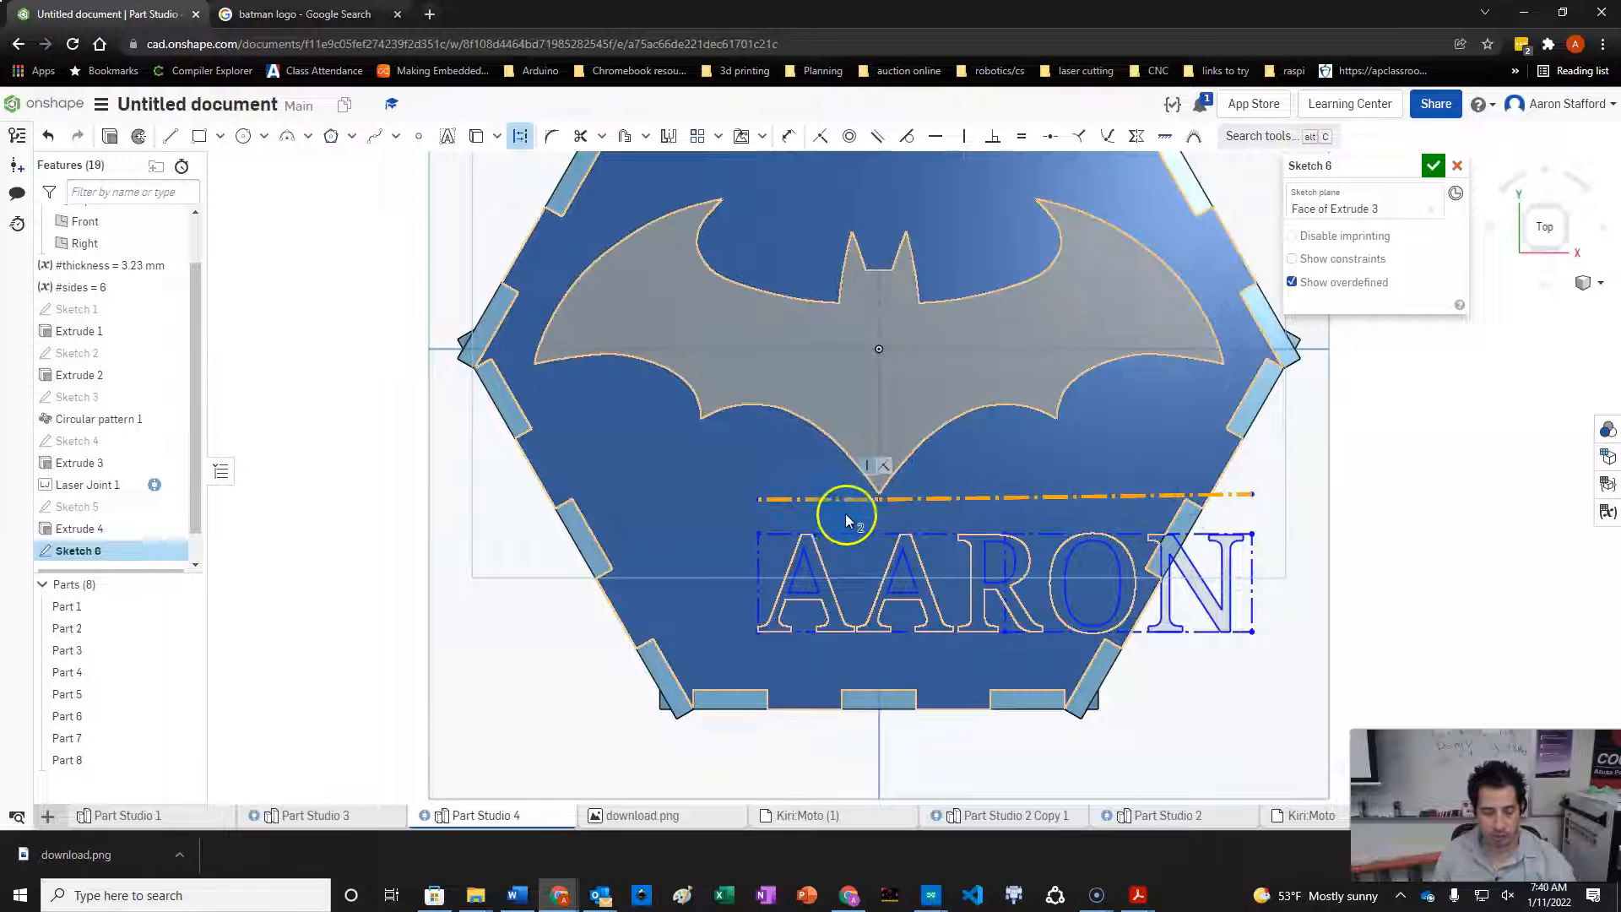
pyautogui.moveTo(849, 519); pyautogui.dragTo(1206, 497)
pyautogui.click(1204, 494)
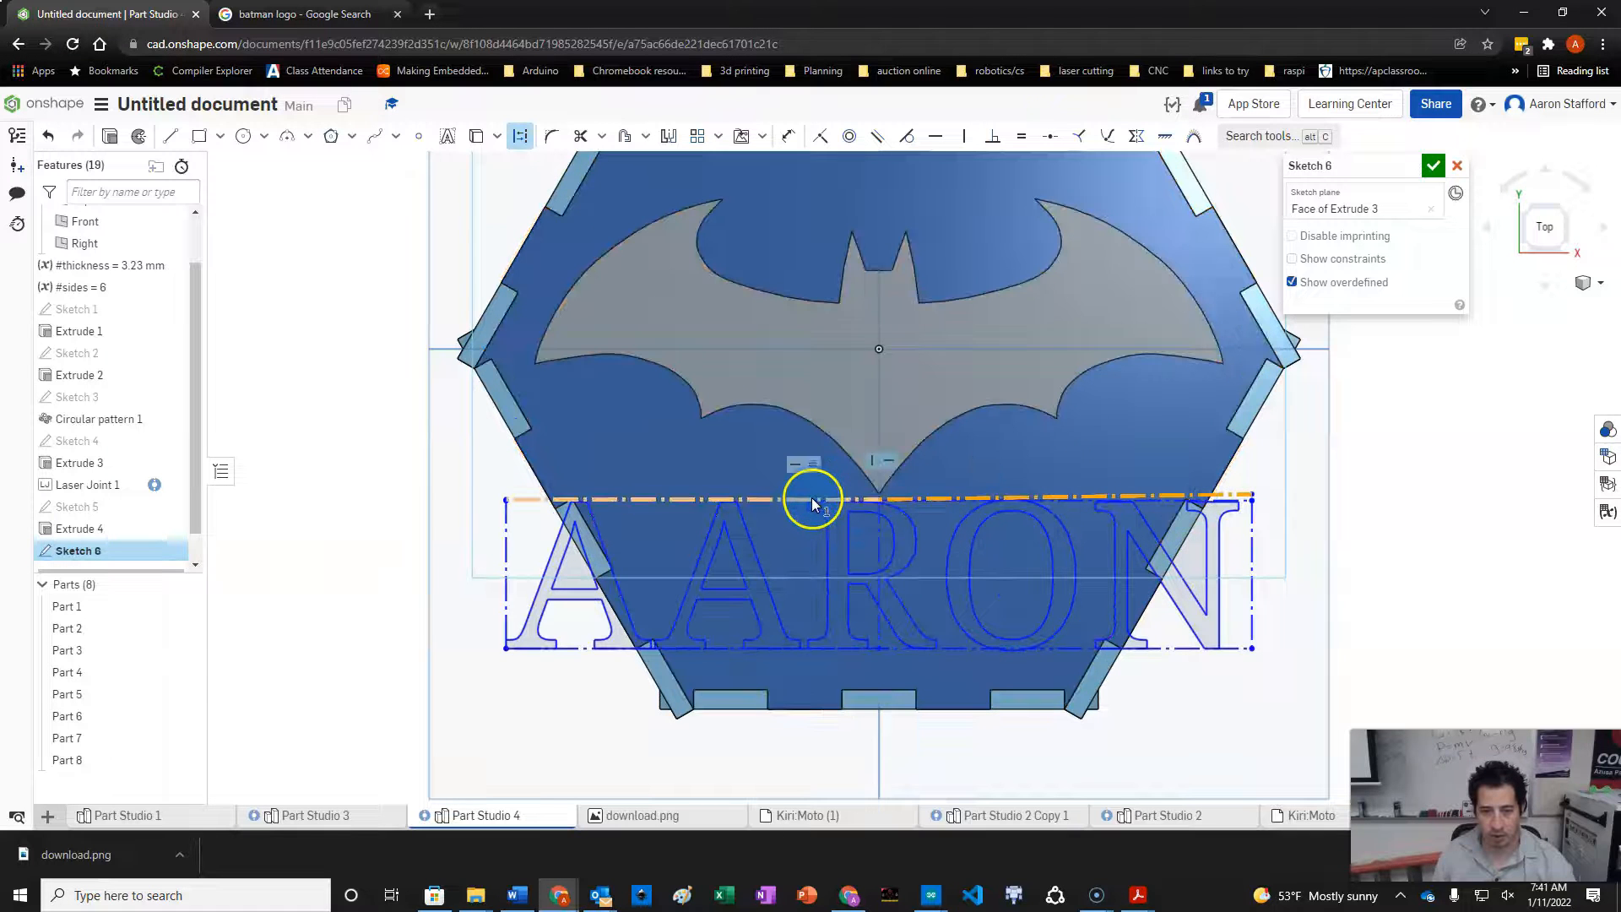
pyautogui.click(810, 498)
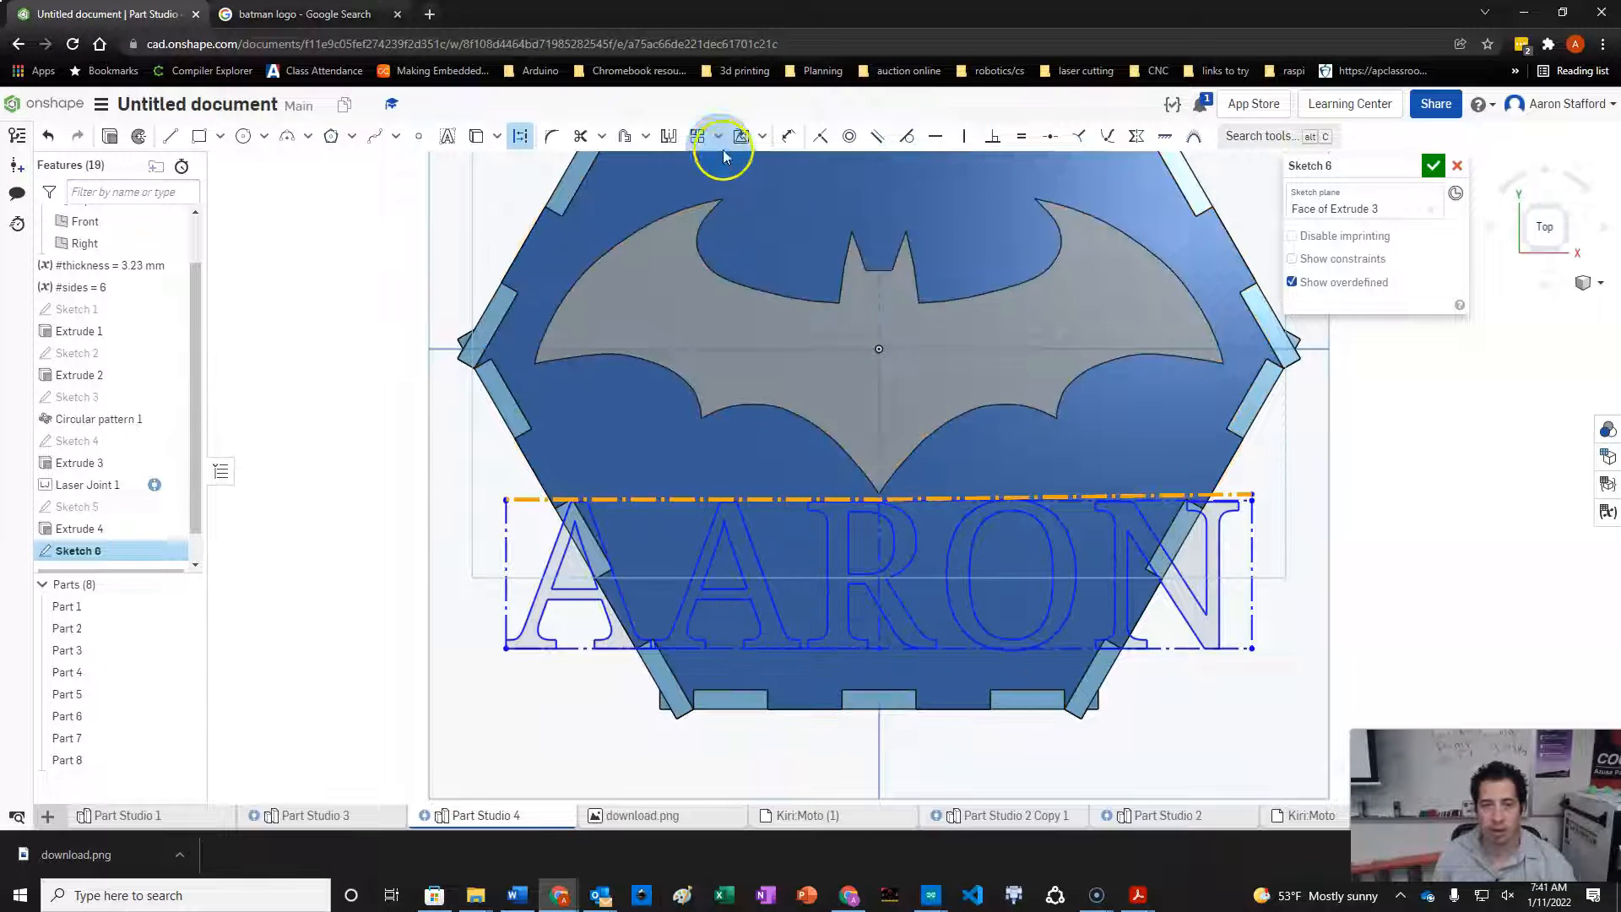
pyautogui.click(883, 137)
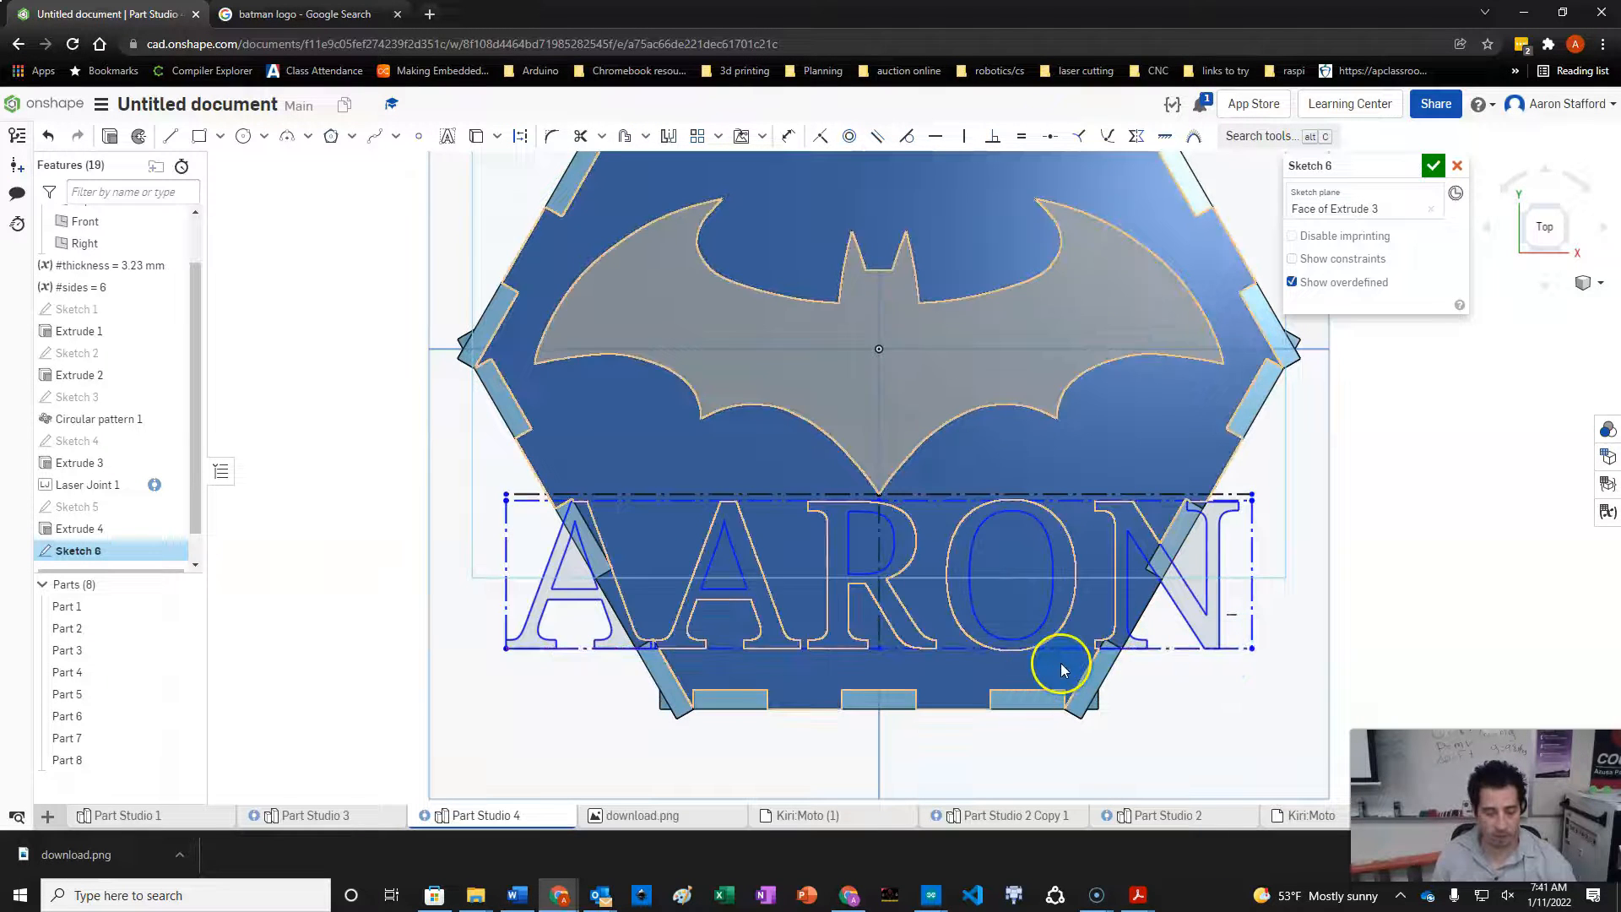
# - Dimension the width of the name's text box below the Batman logo, trying 100 mm before setting it to 50 mm
pyautogui.press('d')
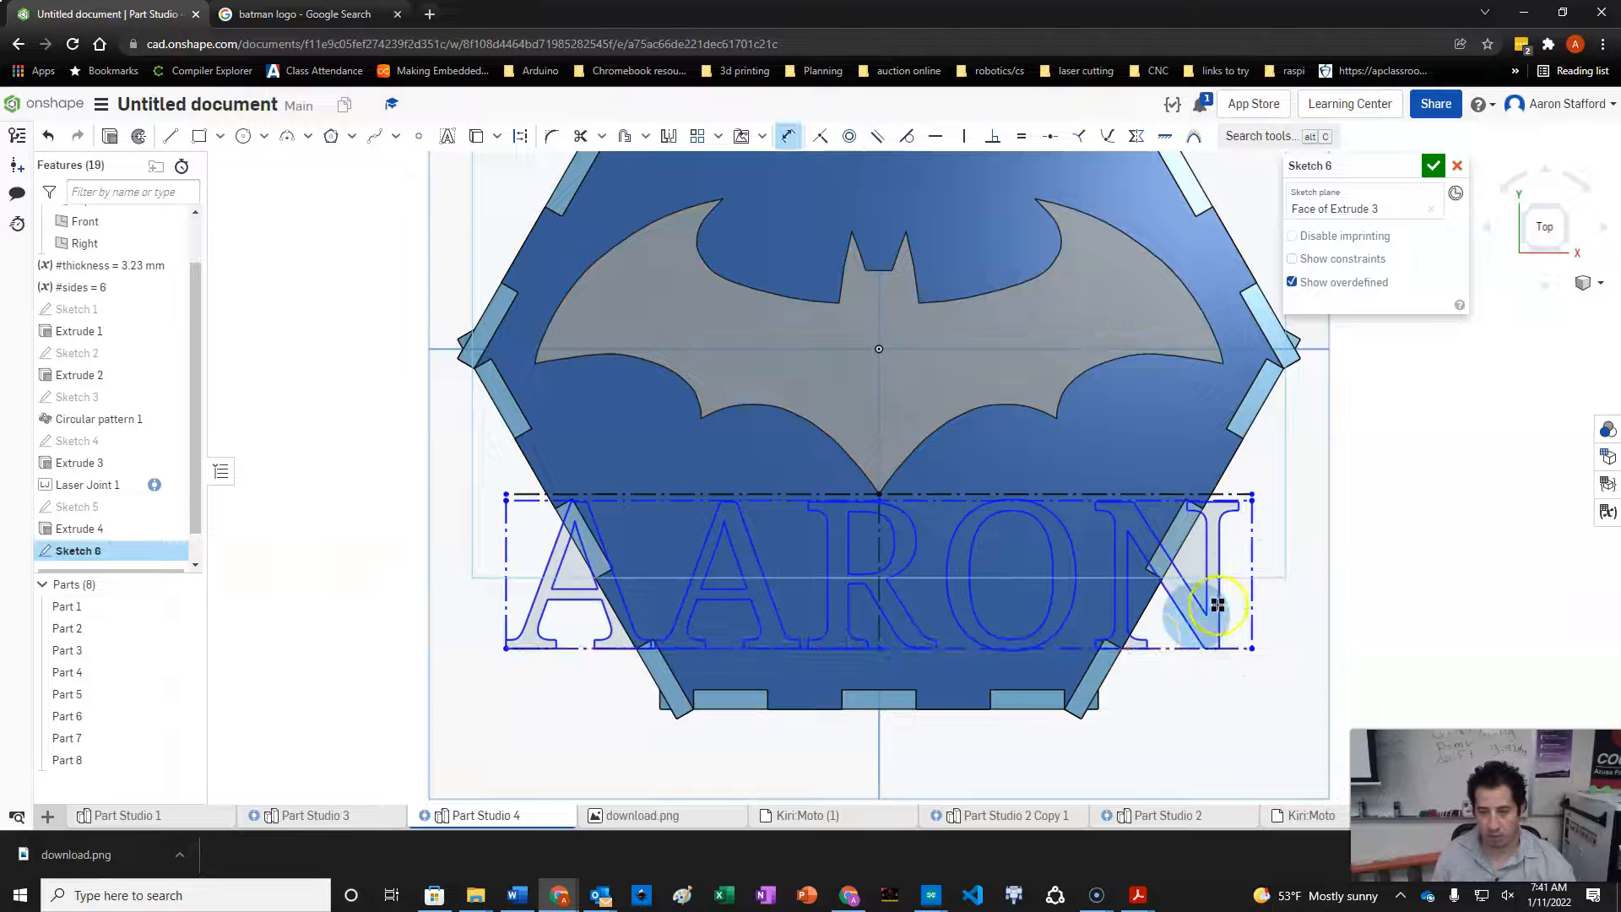
pyautogui.moveTo(976, 650); pyautogui.dragTo(963, 688)
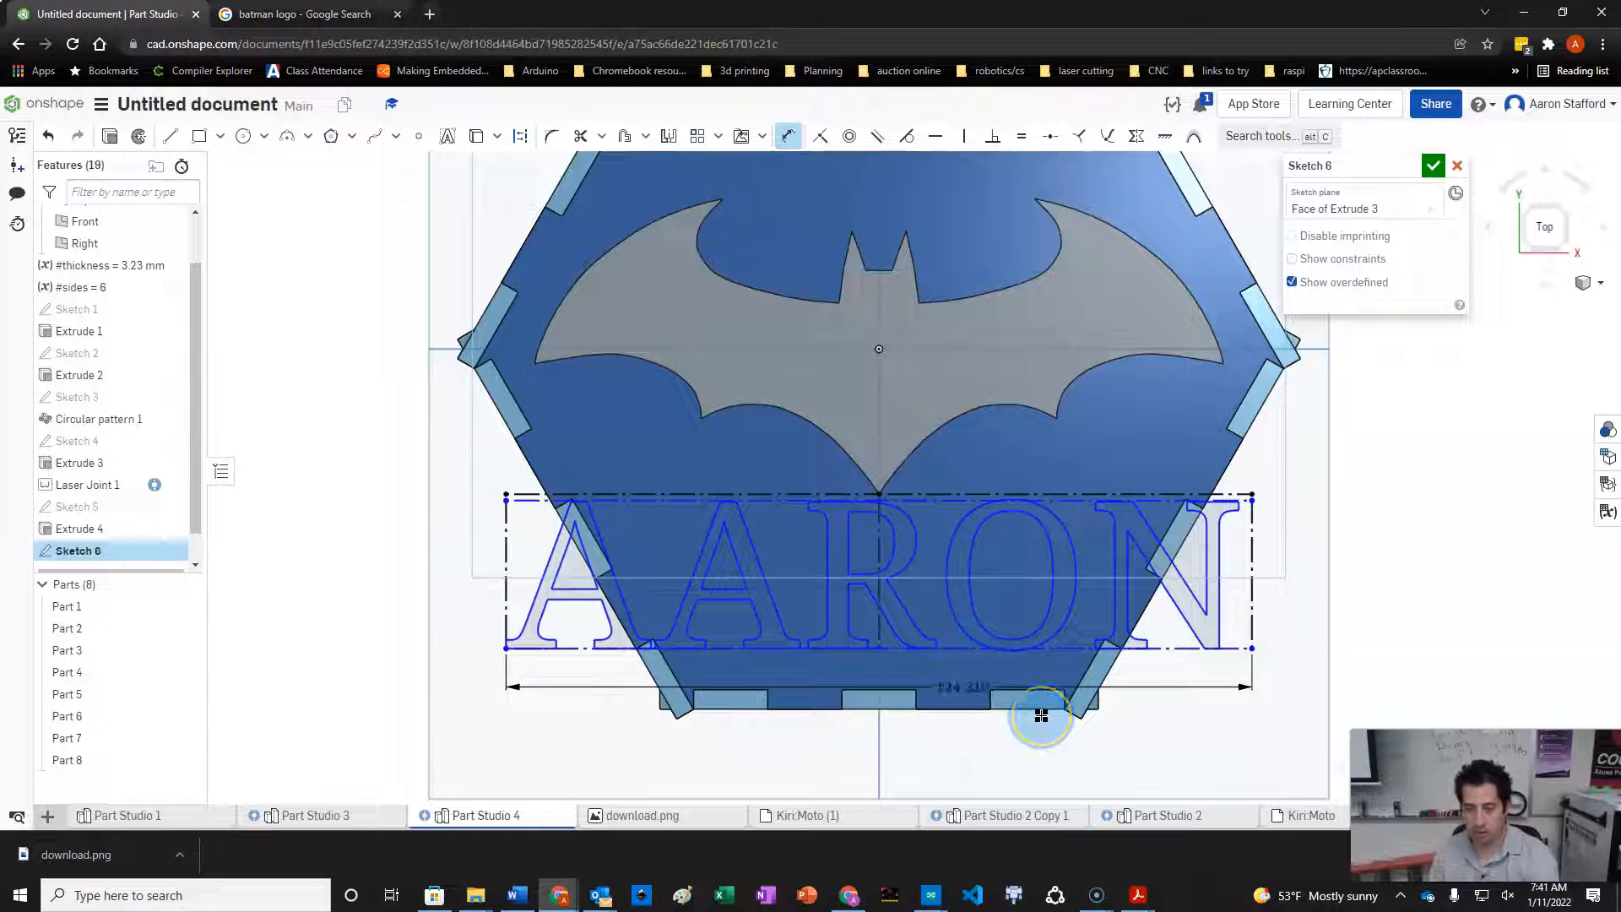
pyautogui.write('100')
pyautogui.press('Return')
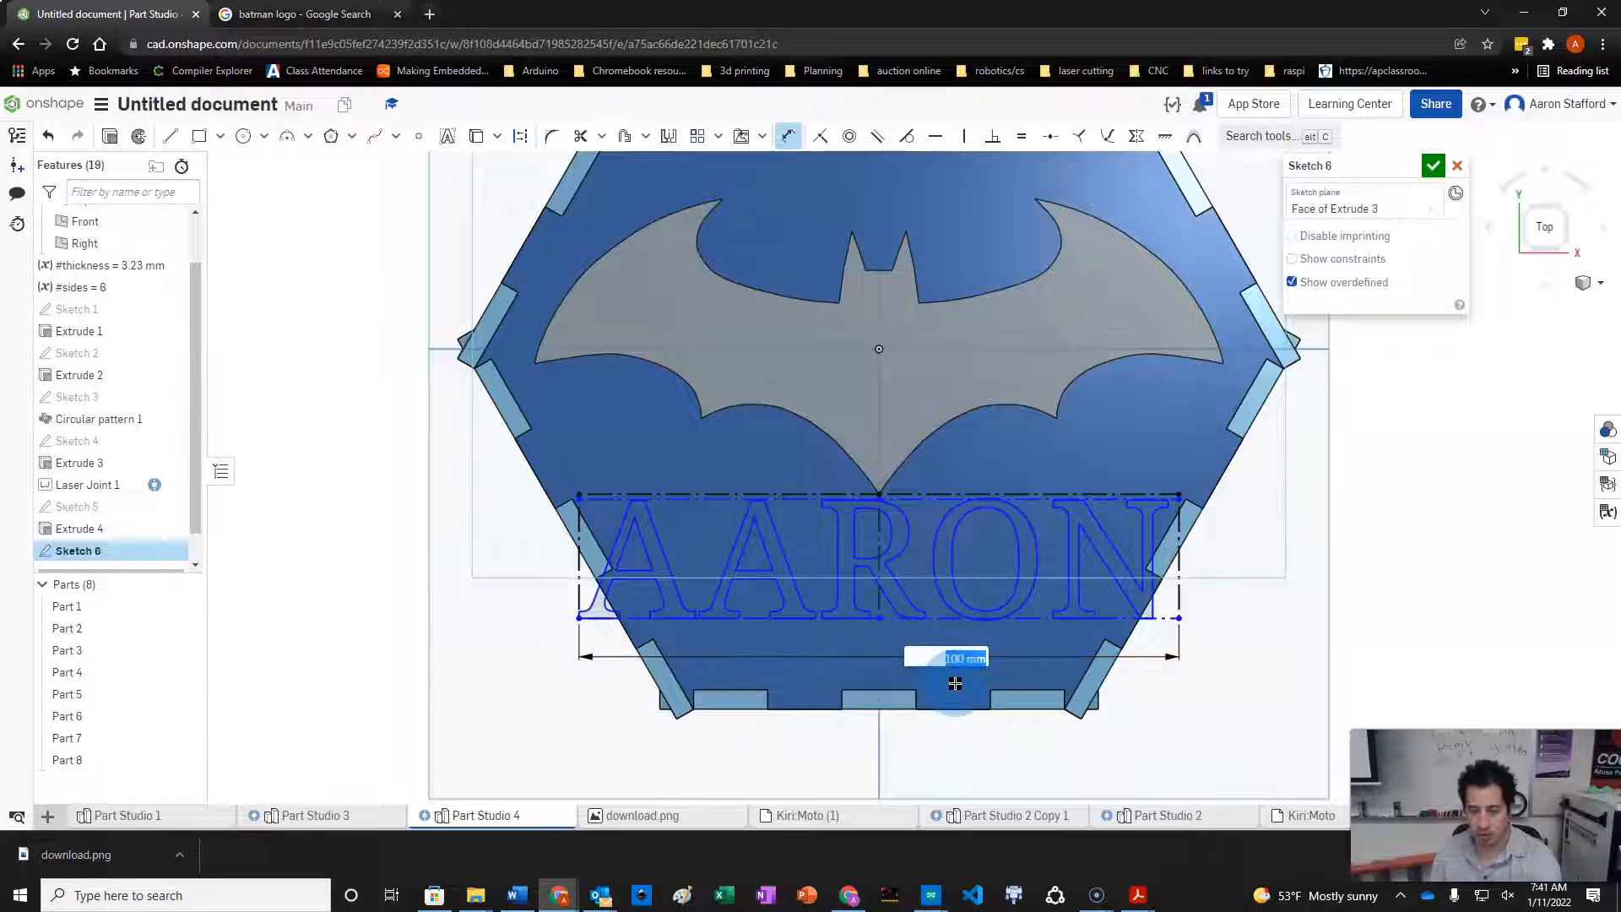
pyautogui.press('Return')
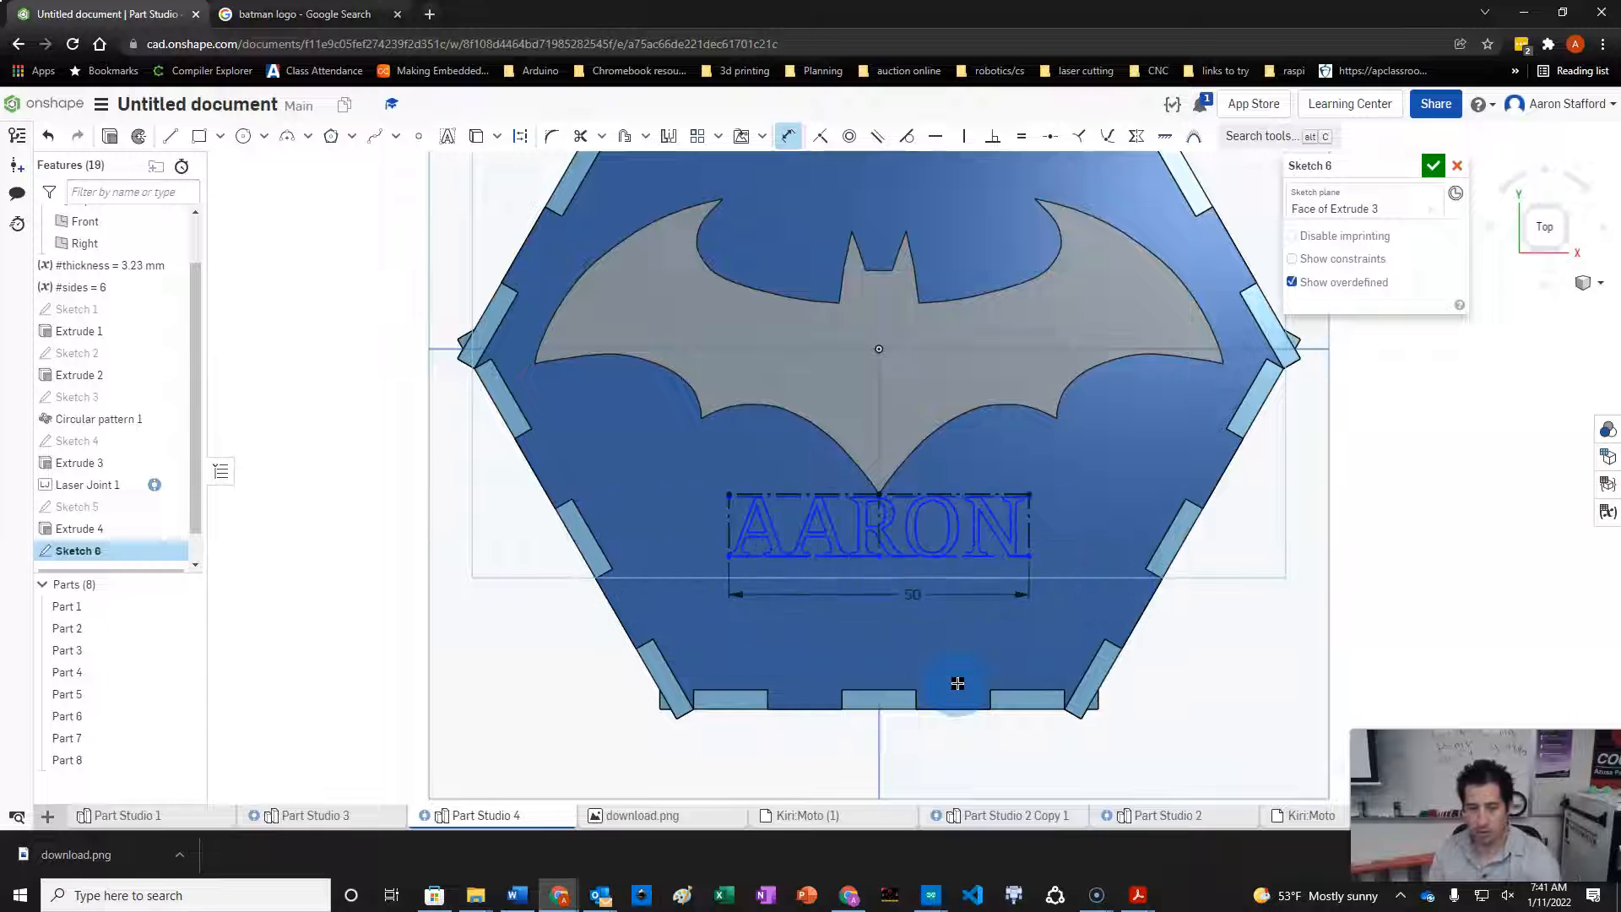
# - Extrude the name sketch as a cut, removing the letter shapes from the box's top hexagonal face, and inspect the whole box
pyautogui.scroll(3, 975, 492)
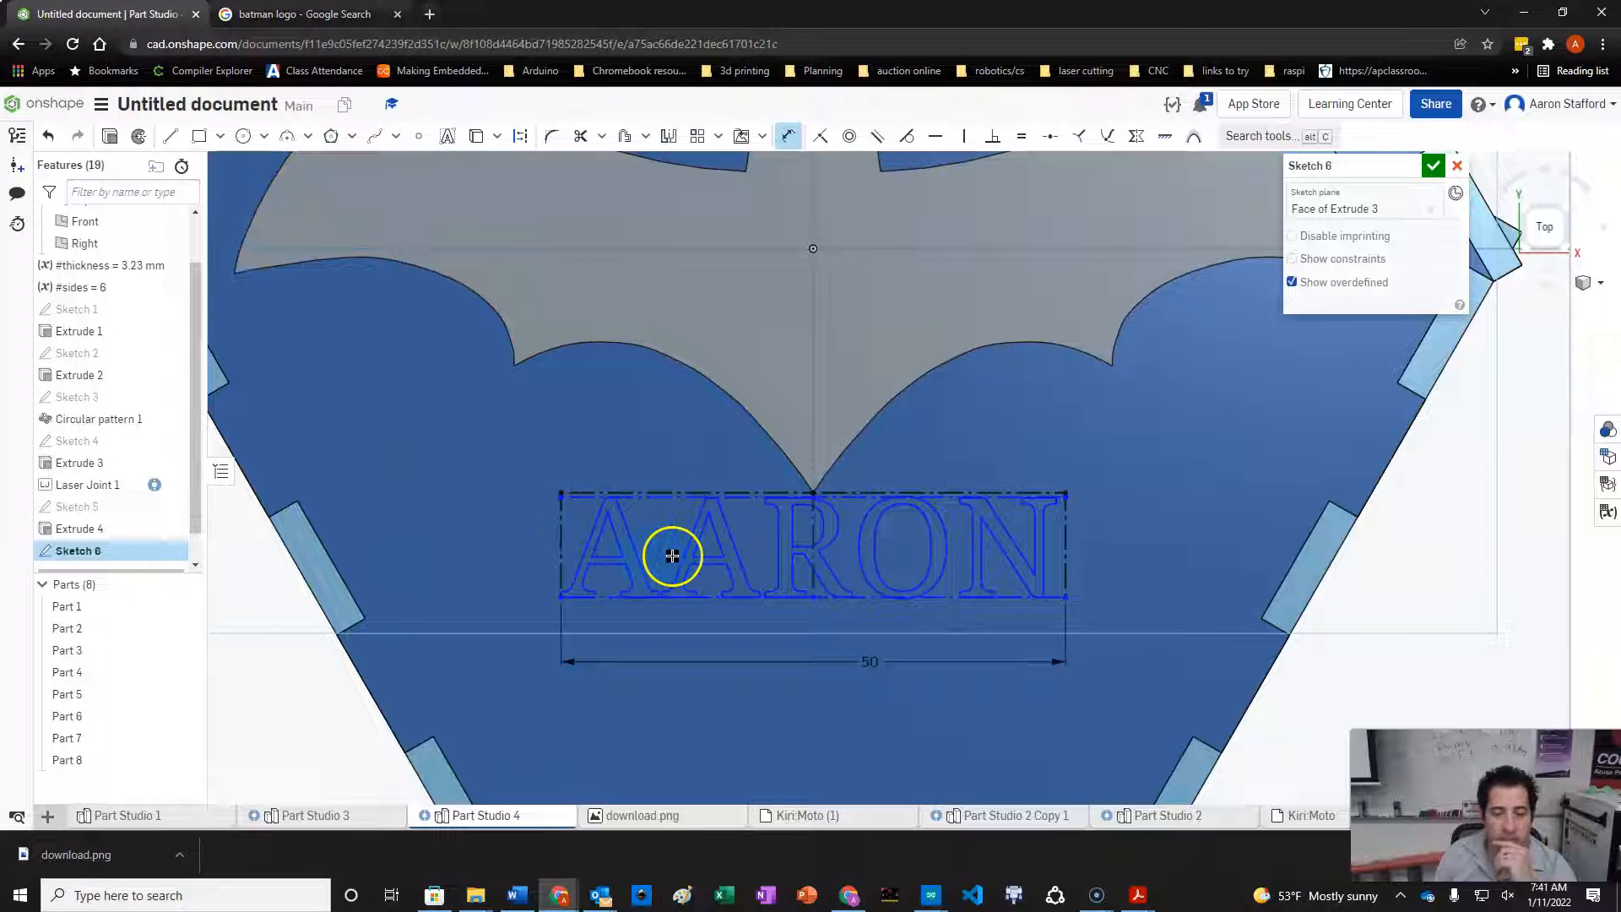
pyautogui.click(111, 138)
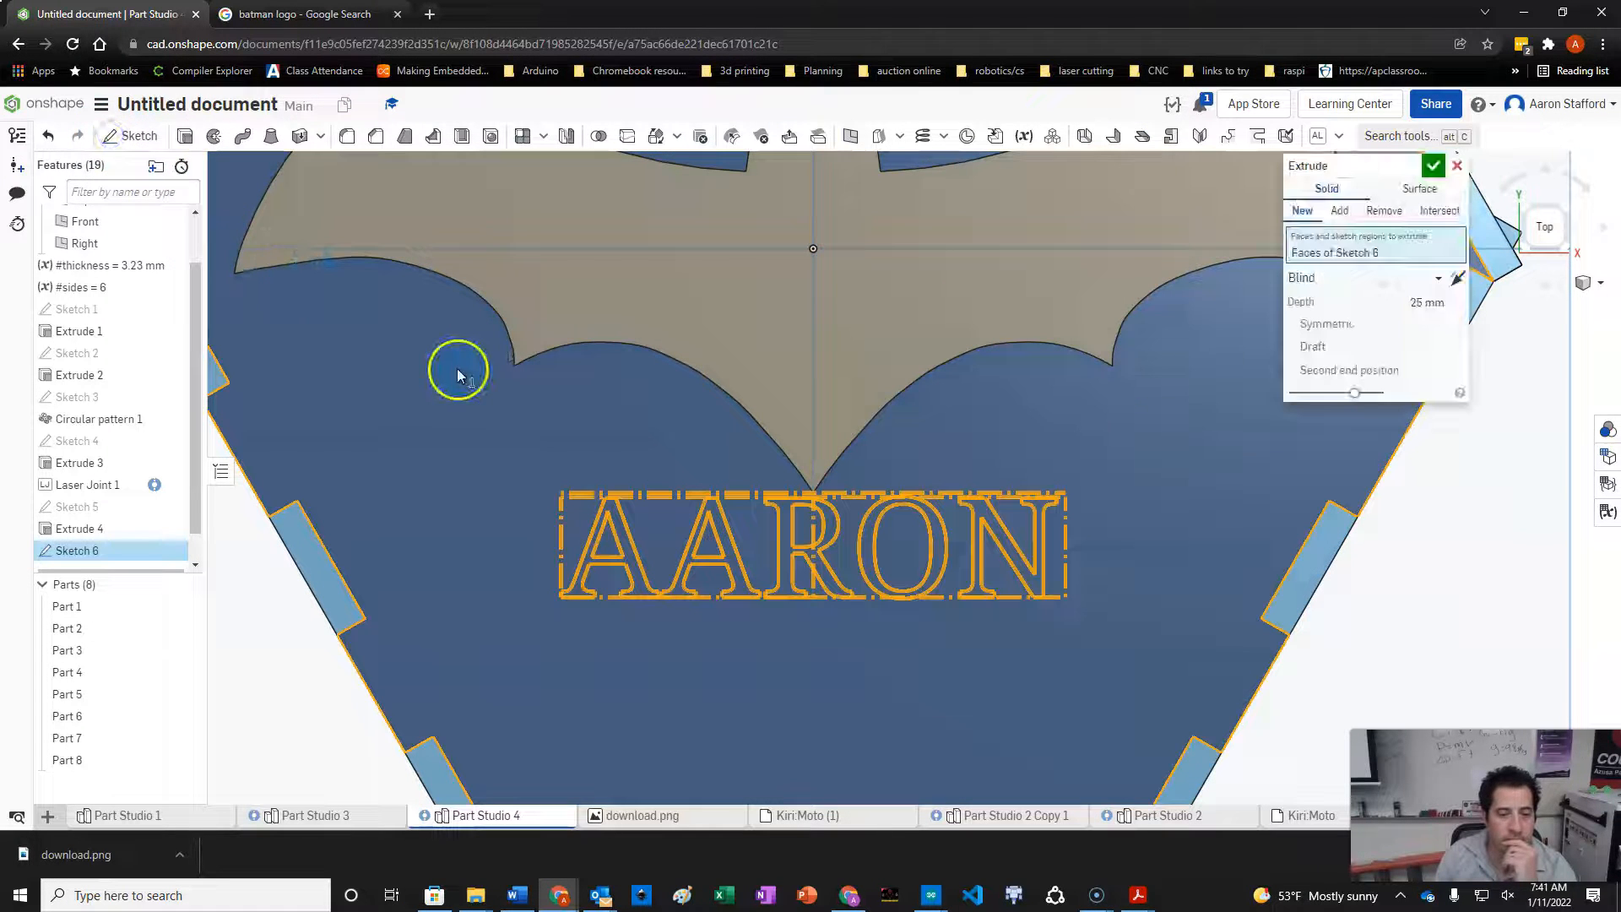
pyautogui.click(1433, 165)
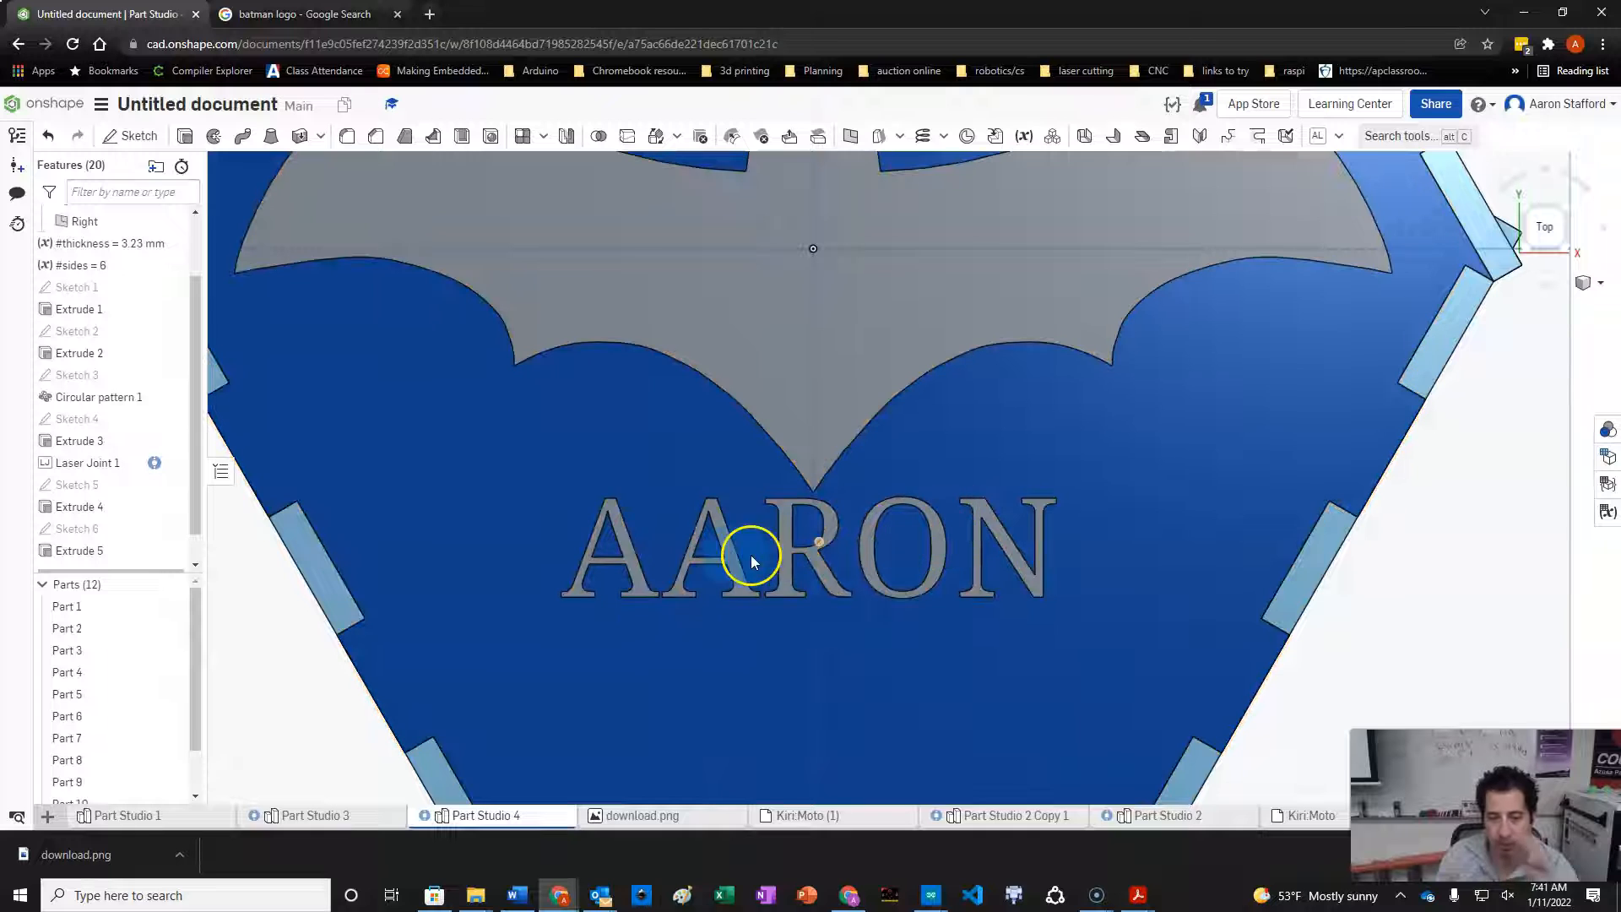
pyautogui.scroll(-5, 577, 433)
pyautogui.moveTo(966, 261); pyautogui.dragTo(966, 179, button='right')
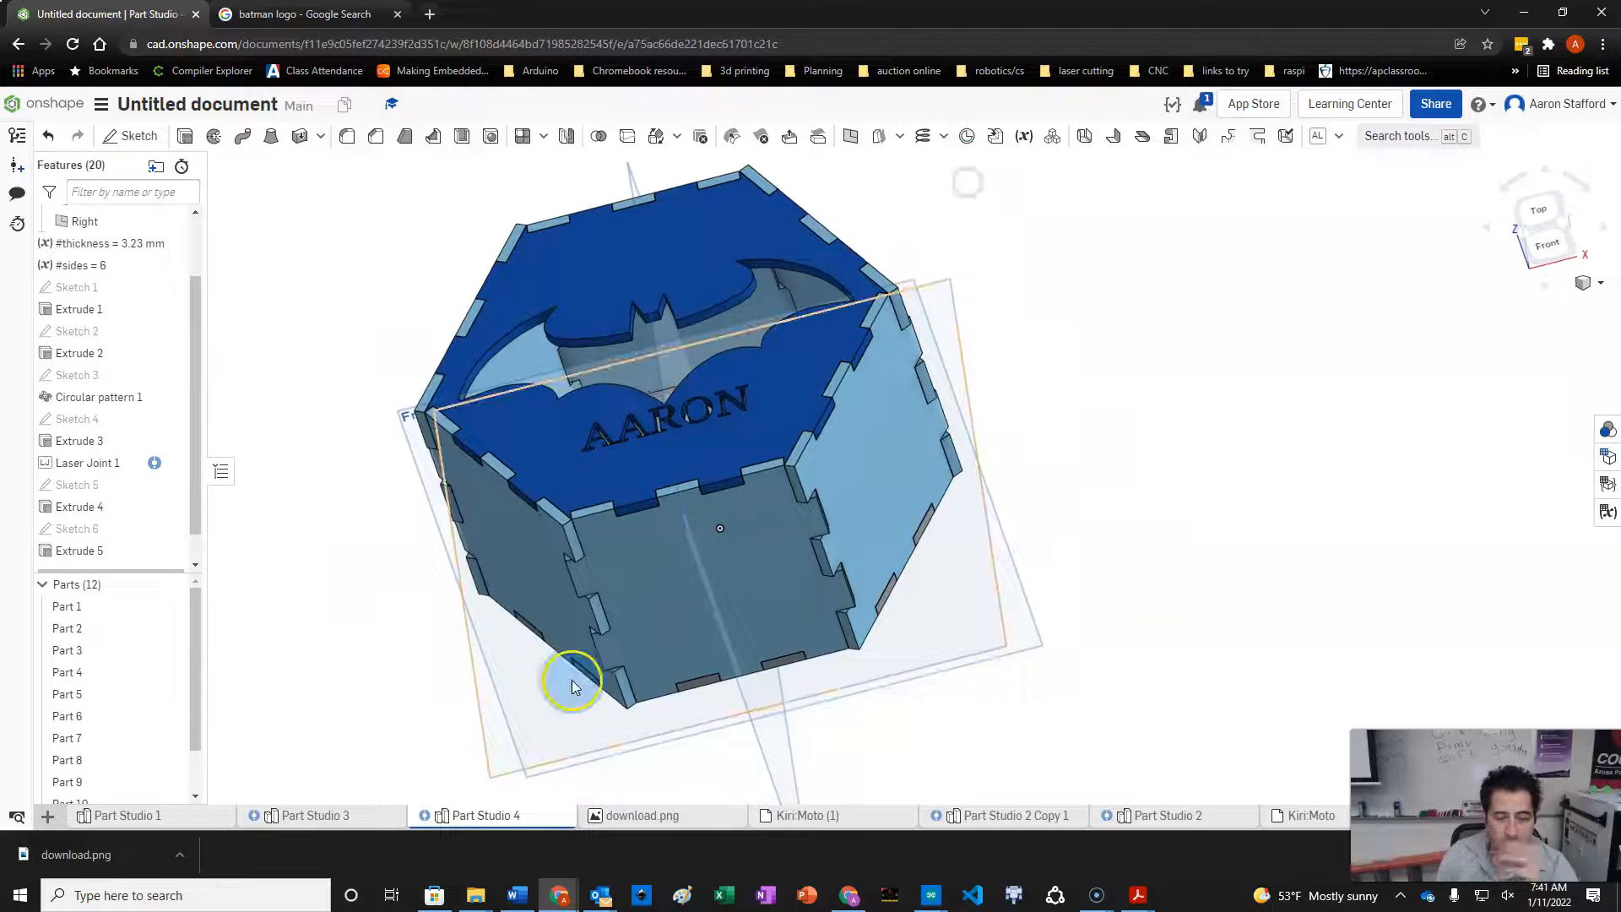